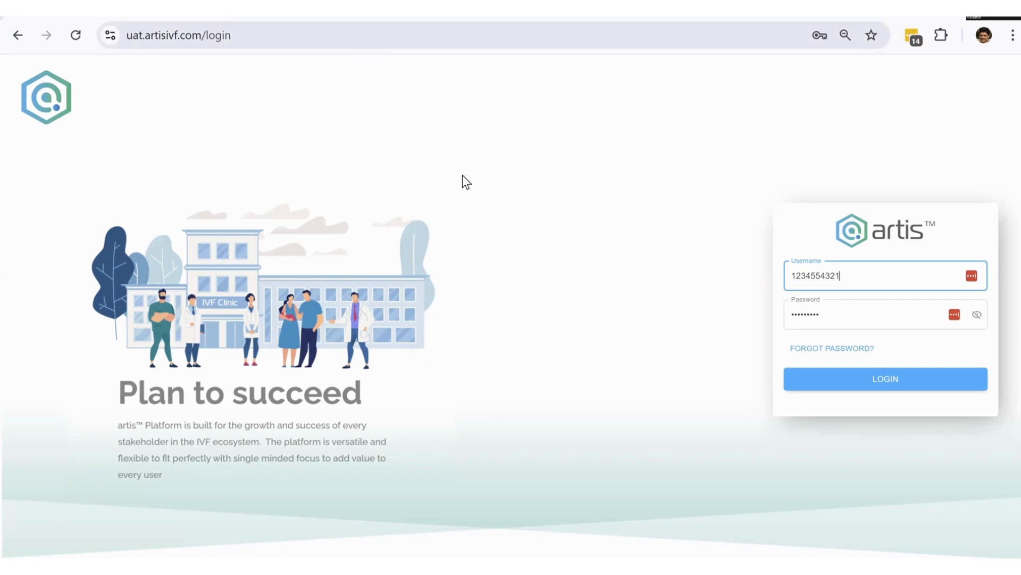
- Select the 'uat' portion of the login page address
left_click(380, 34)
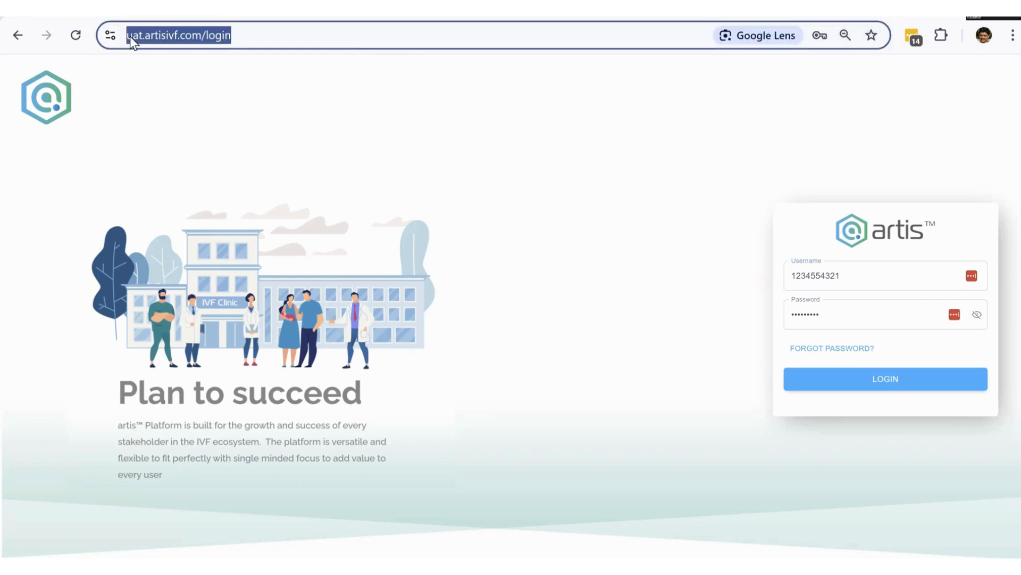
left_click(151, 36)
double_click(169, 35)
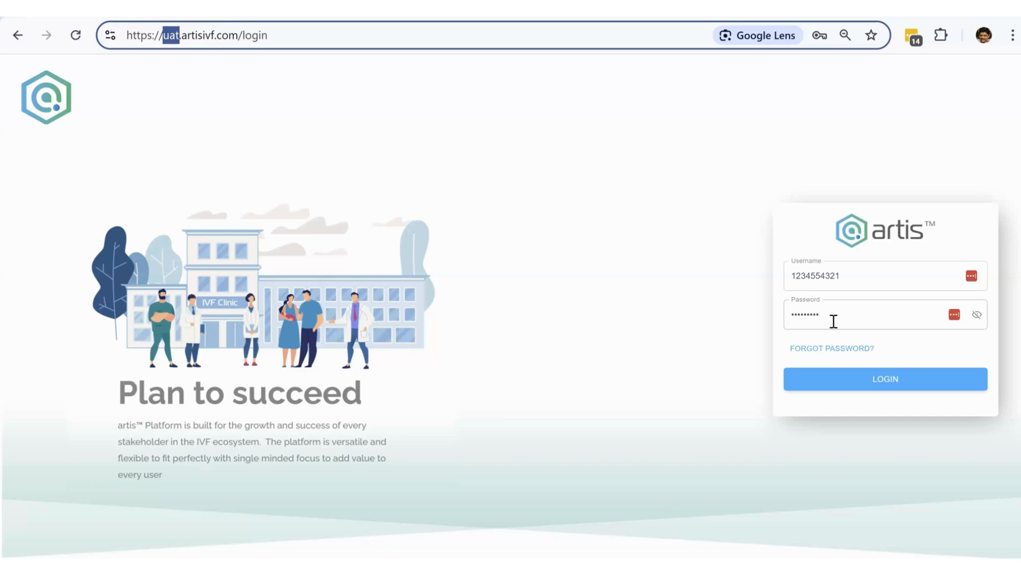
- Sign in and check the dashboard's five ongoing cycles and doctor-grouped appointments
left_click(900, 387)
left_click(899, 388)
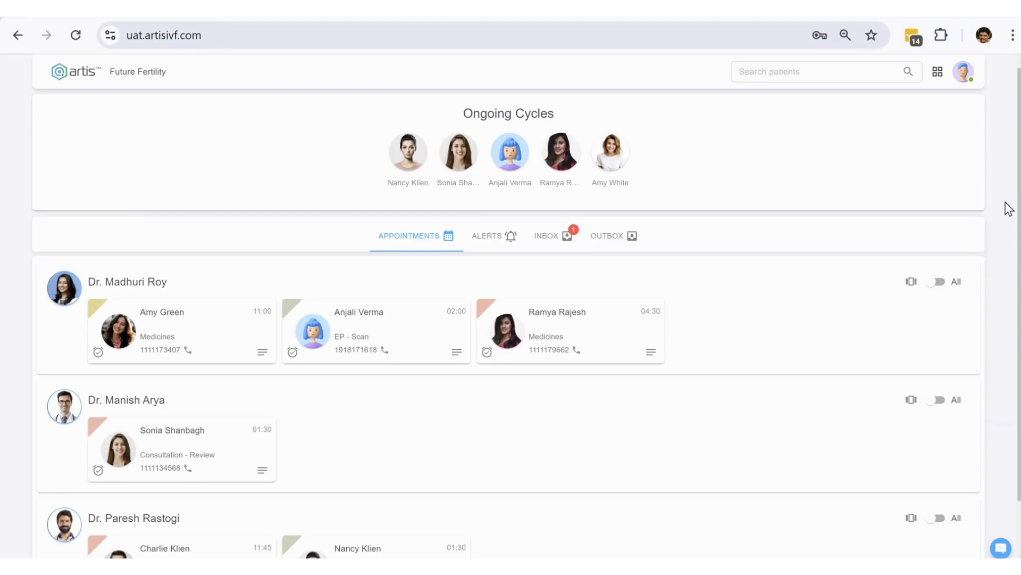
scroll(1010, 202, "down", 1)
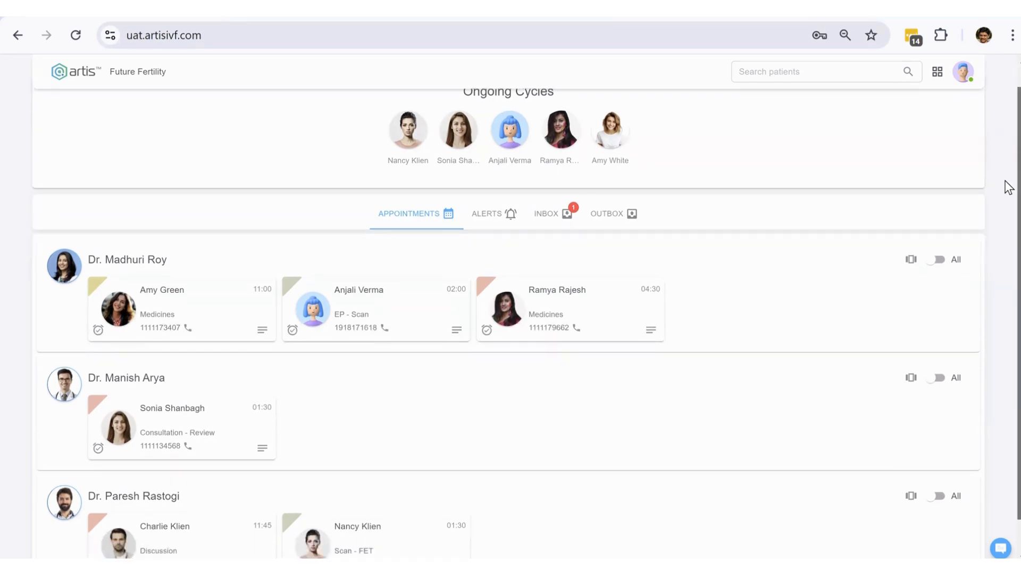
scroll(1009, 187, "up", 1)
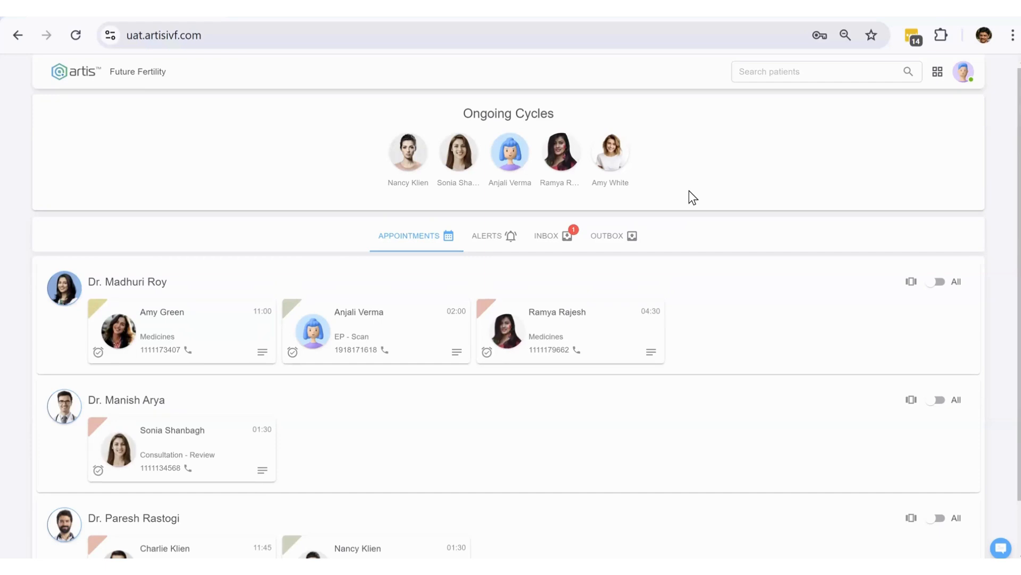
left_click(624, 152)
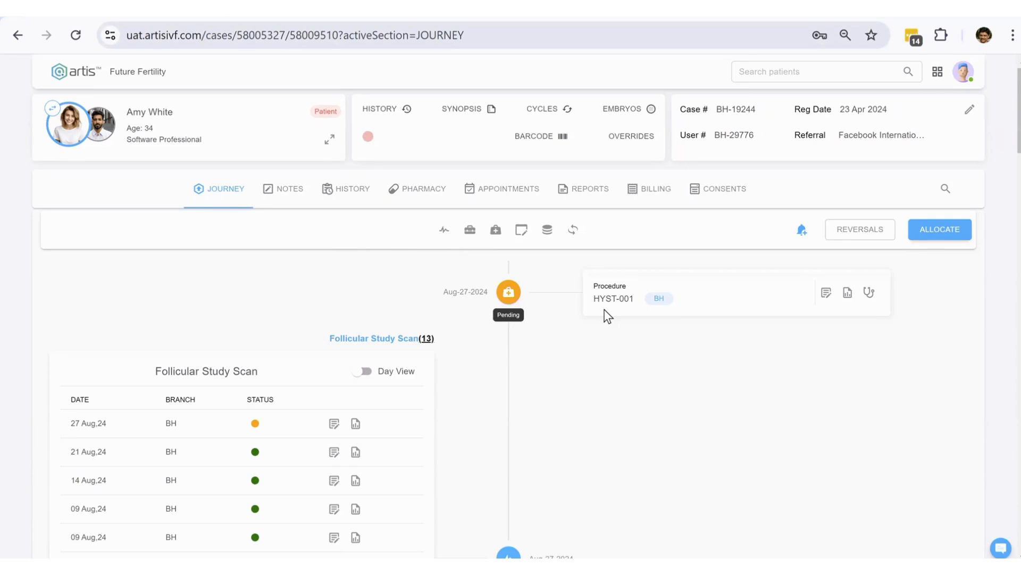
scroll(606, 311, "down", 10)
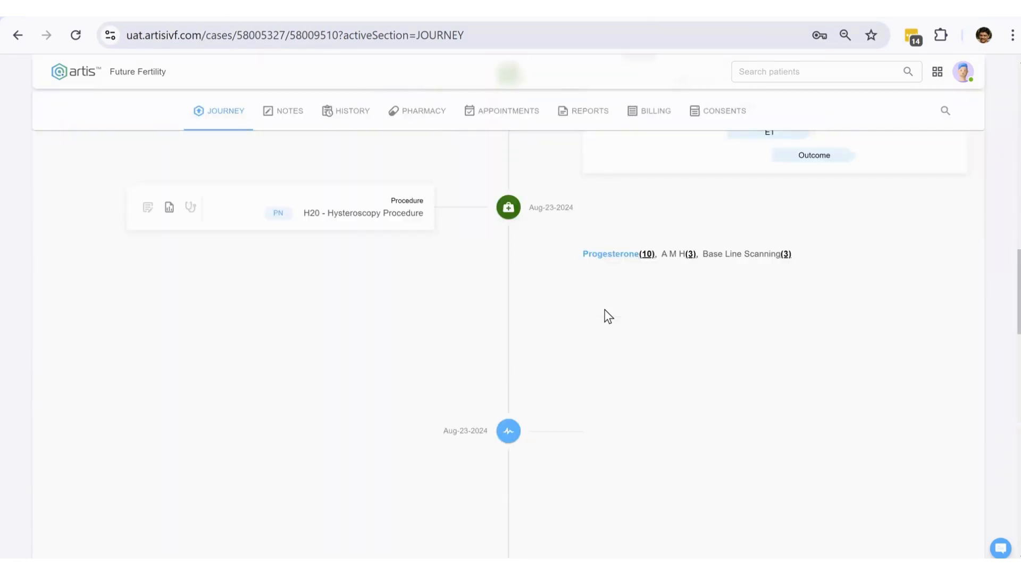
scroll(608, 316, "down", 10)
scroll(605, 315, "down", 5)
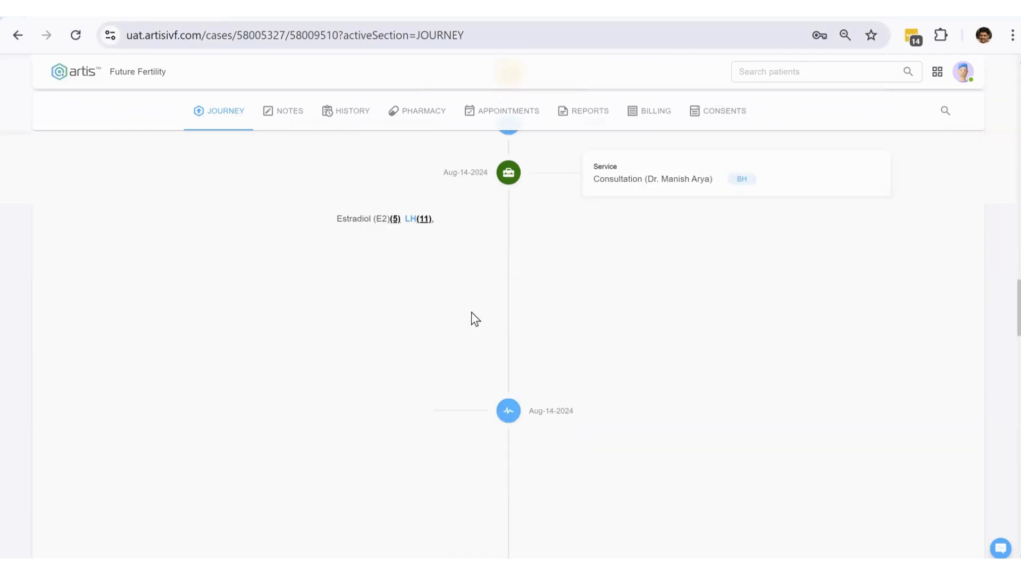
scroll(472, 320, "up", 20)
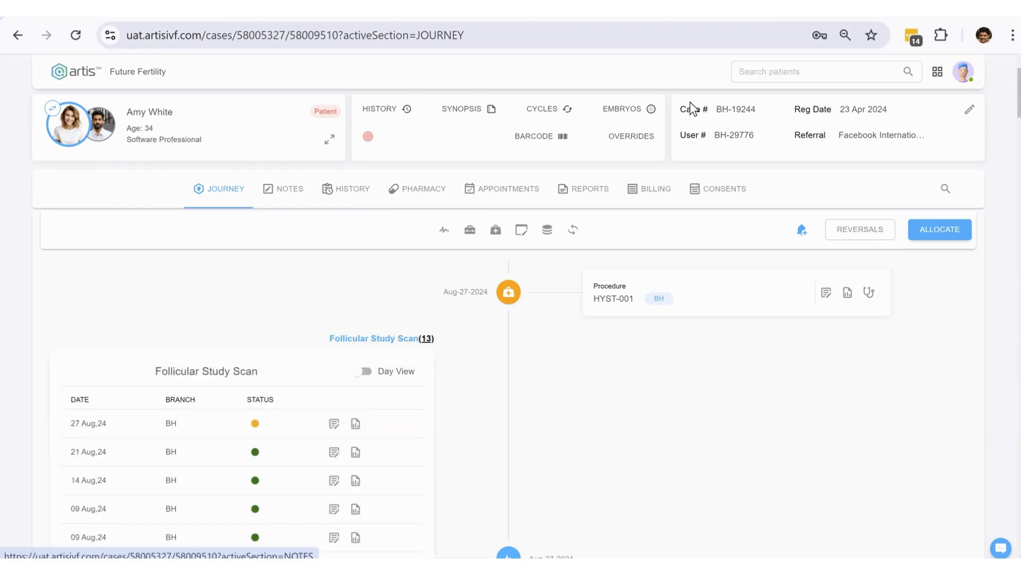
left_click(938, 73)
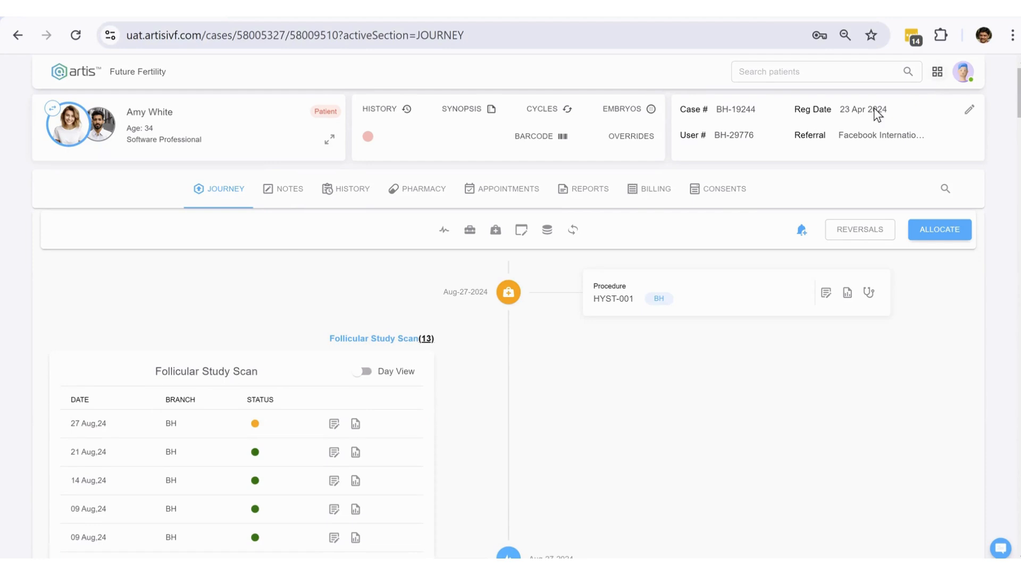
left_click(727, 157)
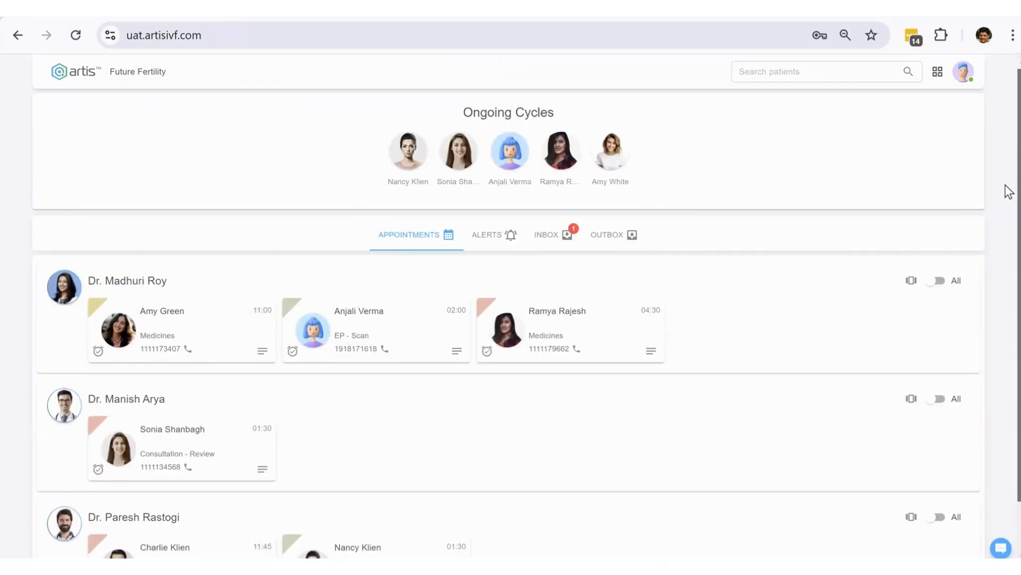
scroll(1009, 194, "down", 2)
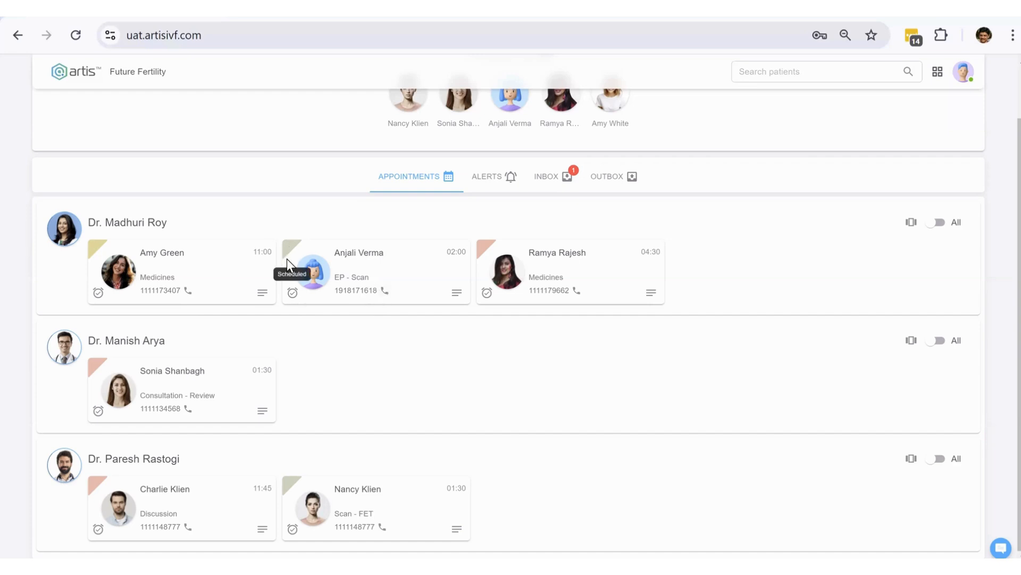
- Mark the 02:00 EP - Scan appointment Reported (arrival 03:14 PM), then dismiss the reopened status dialog
left_click(294, 294)
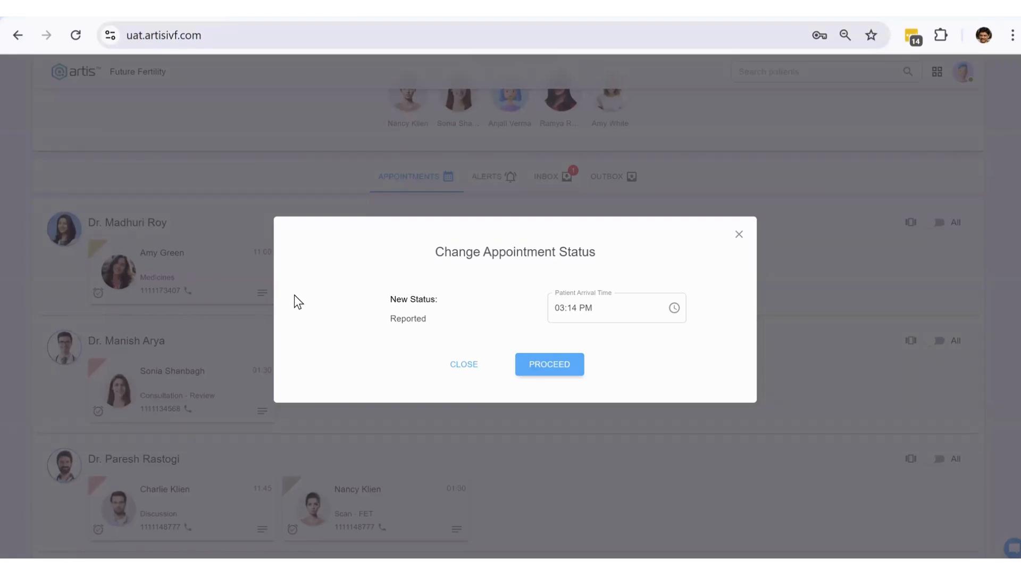
left_click(544, 369)
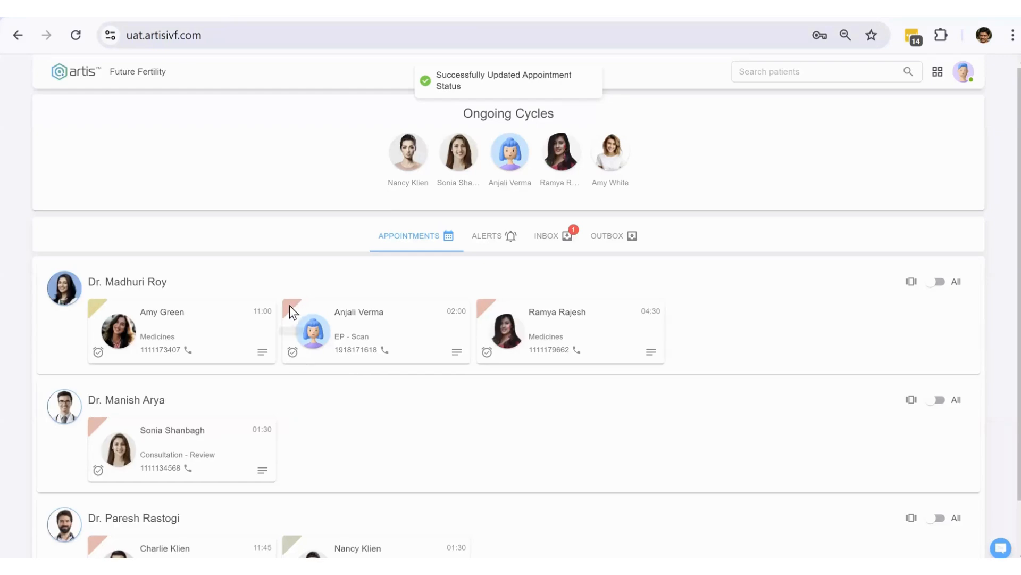
mouse_move(290, 306)
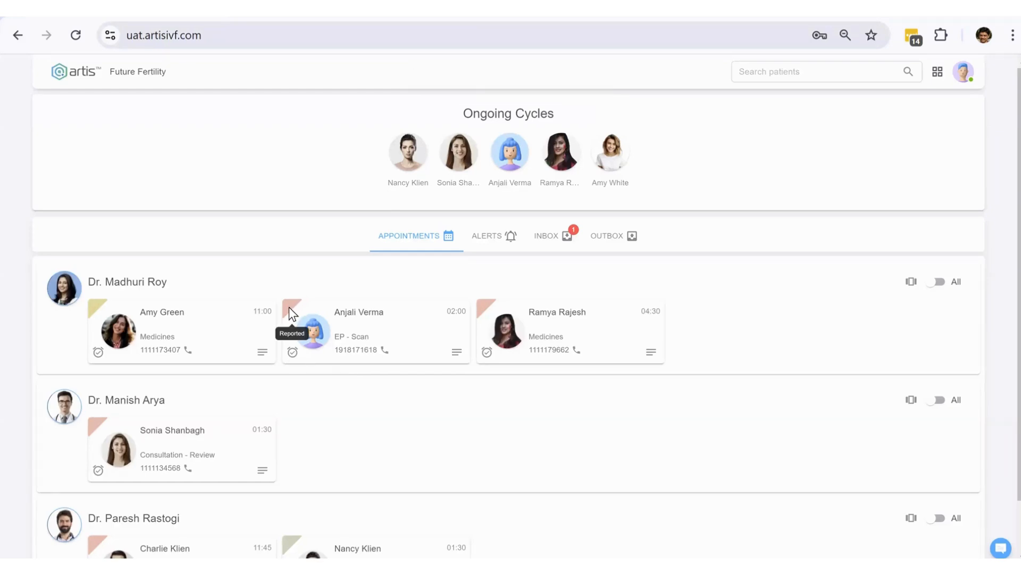
left_click(293, 353)
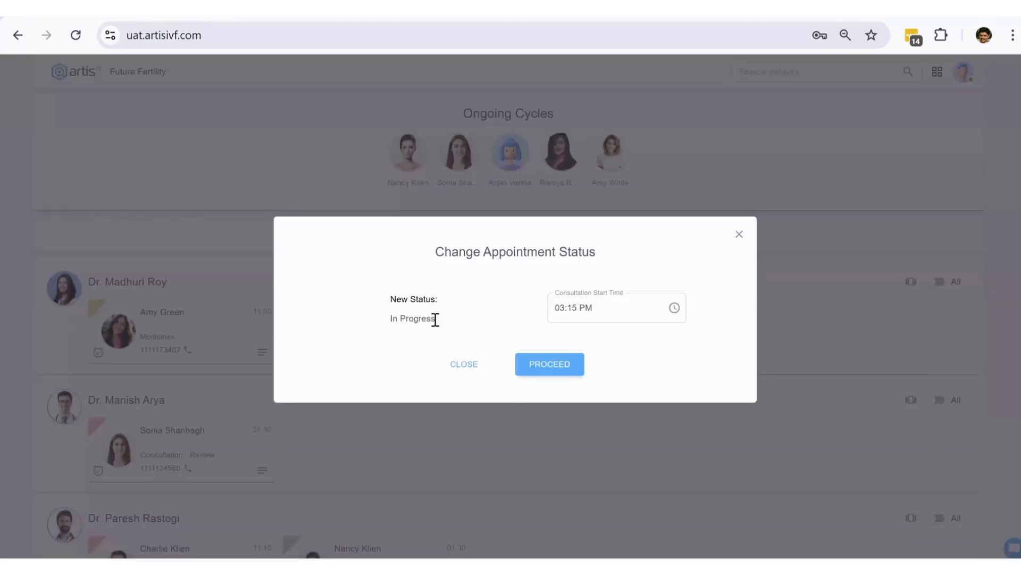
left_click(739, 234)
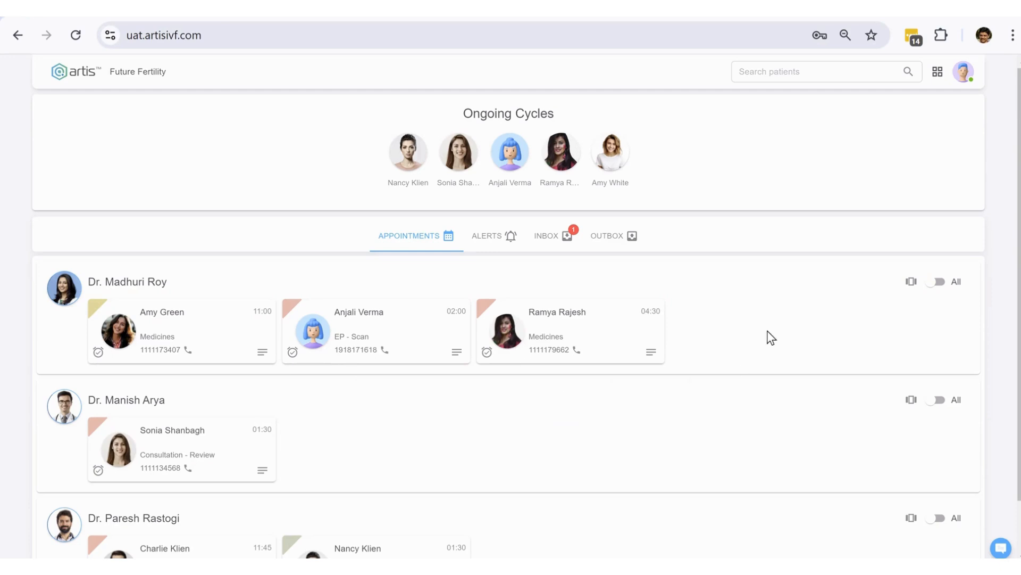
- Toggle 'All' on and off for the first doctor, then view the hysteroscopy alert
left_click(940, 283)
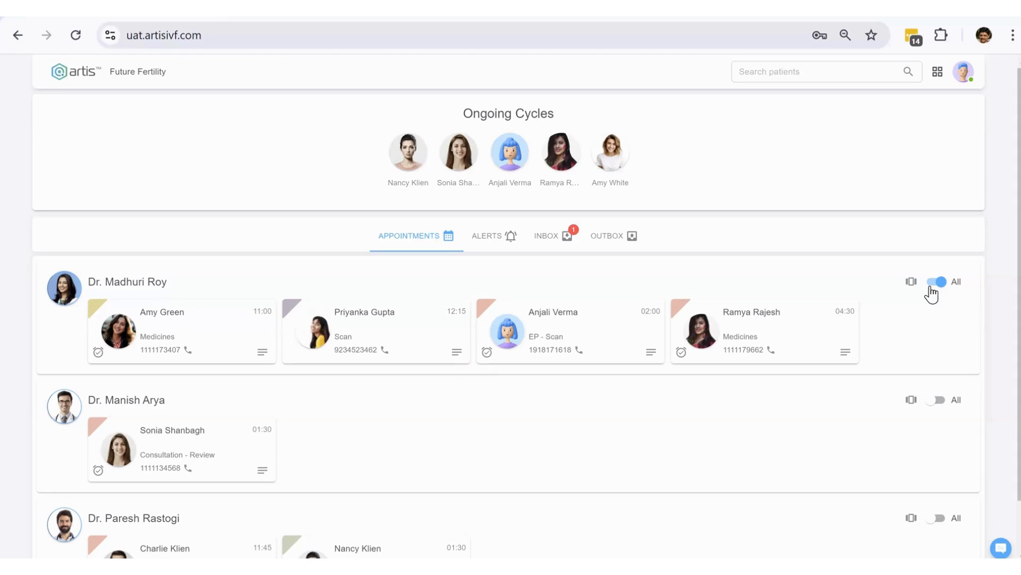
left_click(960, 282)
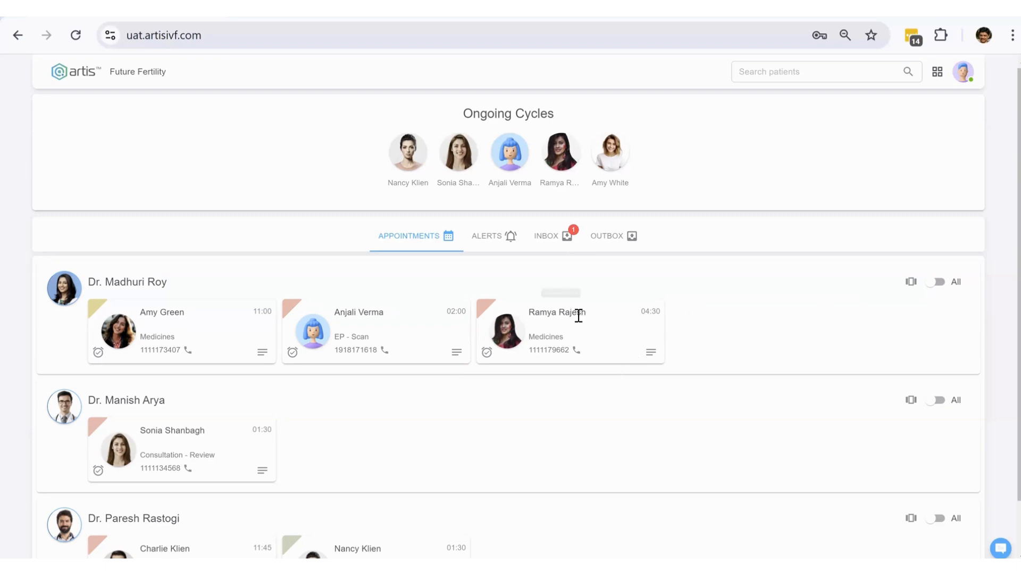
left_click(490, 244)
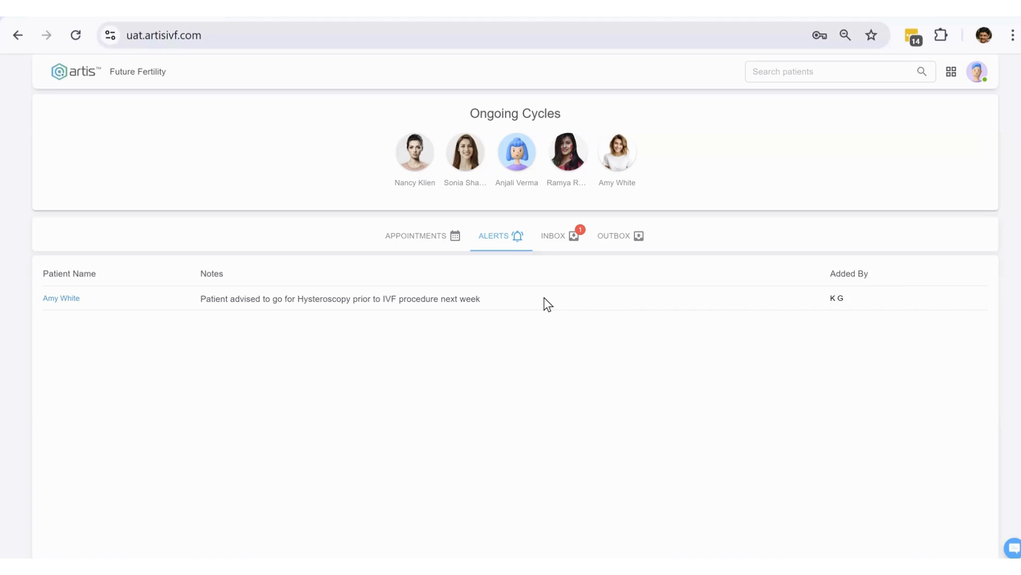
- View the Inbox task about completing the new Cycle package setup across branches
left_click(558, 233)
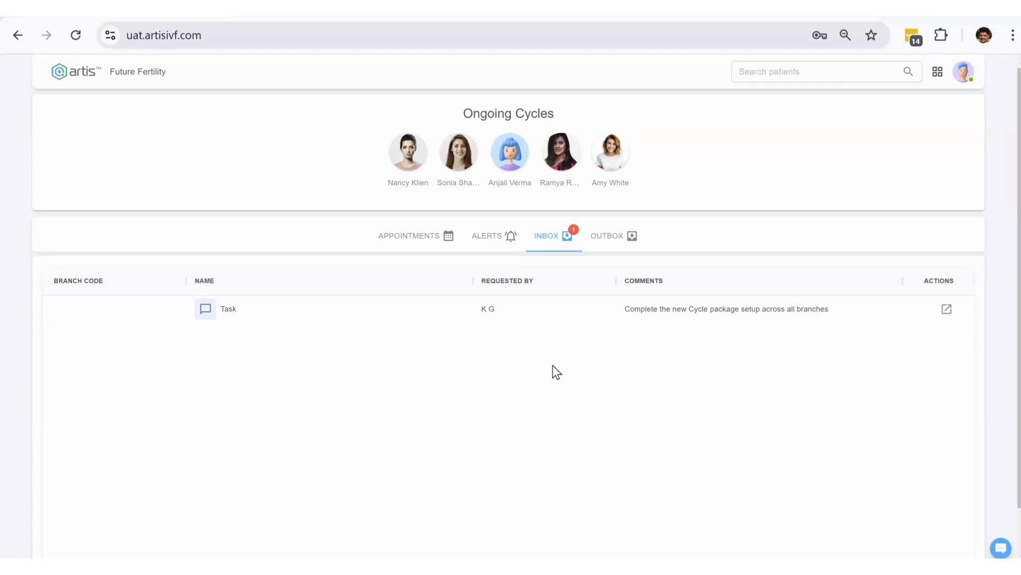
- View the Outbox with four sent Discount Approval Requests
left_click(611, 245)
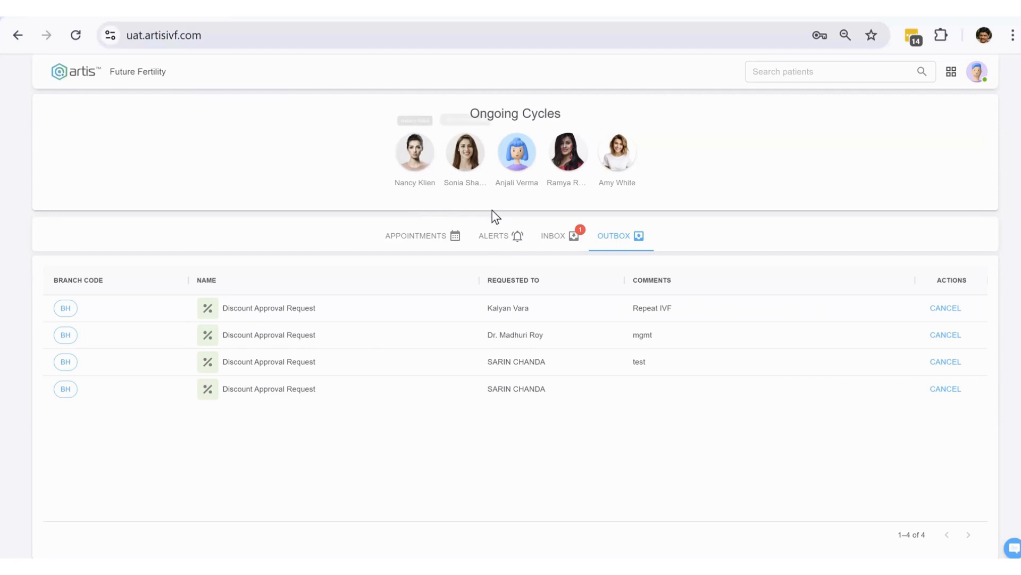
- Switch to the Appointments tab to see each doctor's appointment cards
left_click(429, 238)
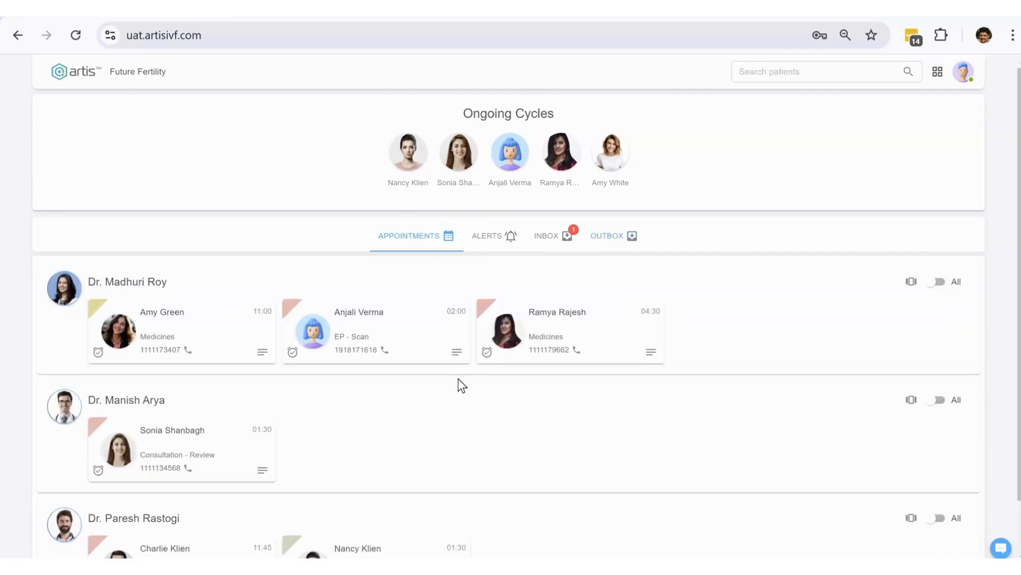
scroll(458, 378, "down", 1)
scroll(515, 373, "up", 1)
- Go to the full appointments schedule, try moving the 4:30 booking to 5:30 PM, and scroll to the open slots
left_click(940, 71)
left_click(814, 142)
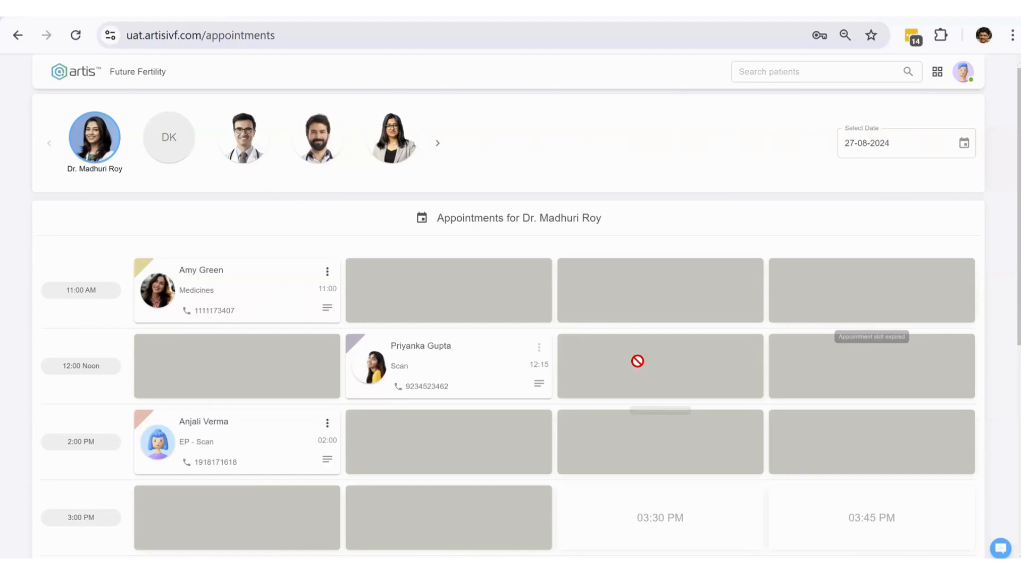
scroll(638, 360, "down", 7)
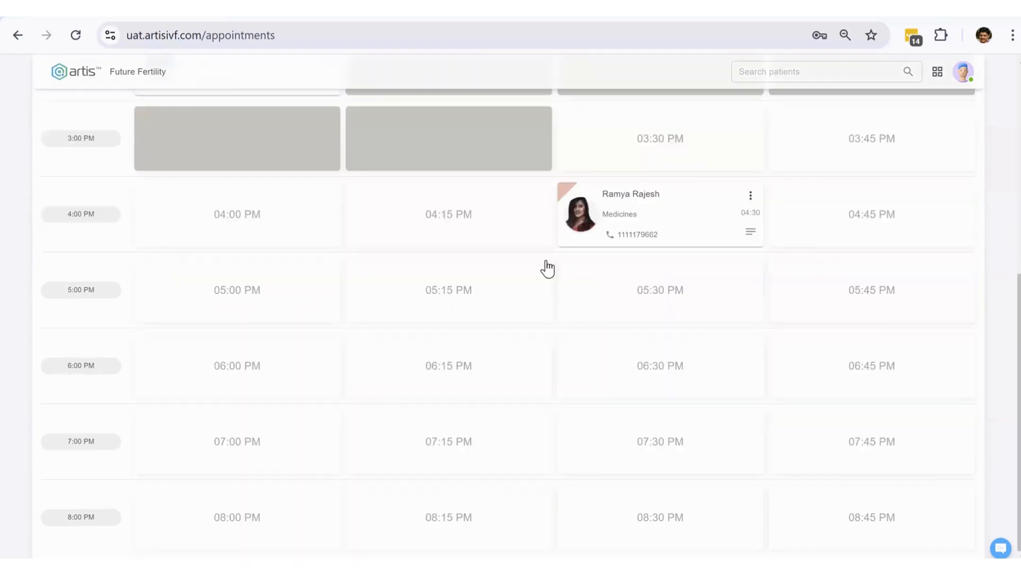
left_click_drag(682, 237, 699, 290)
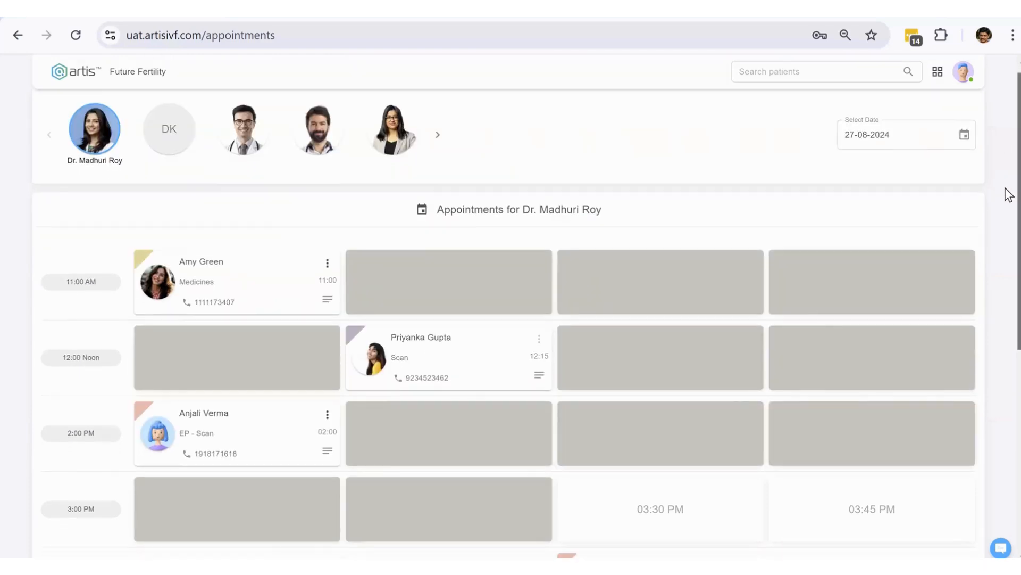
scroll(1009, 187, "down", 1)
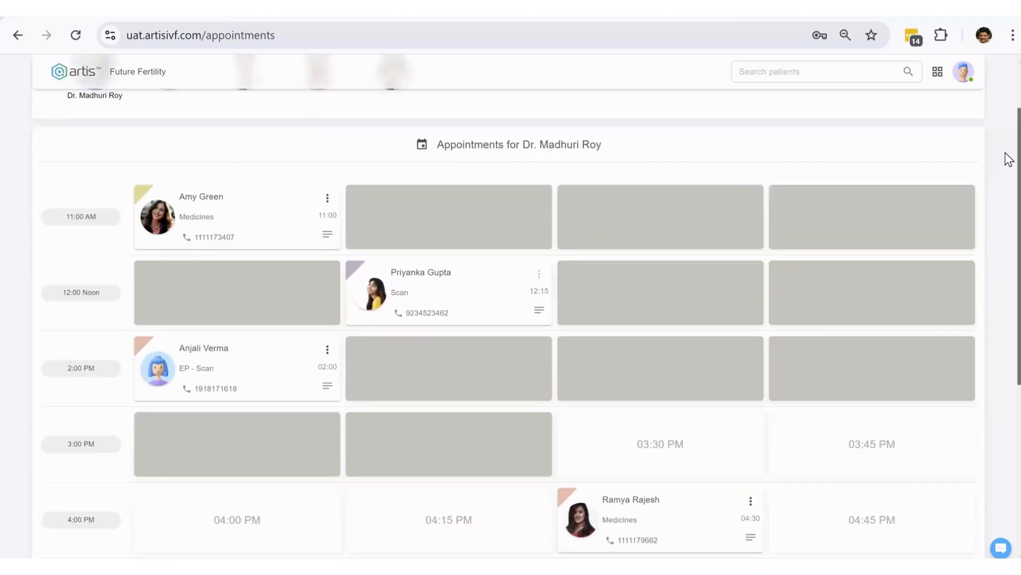
scroll(1007, 159, "up", 2)
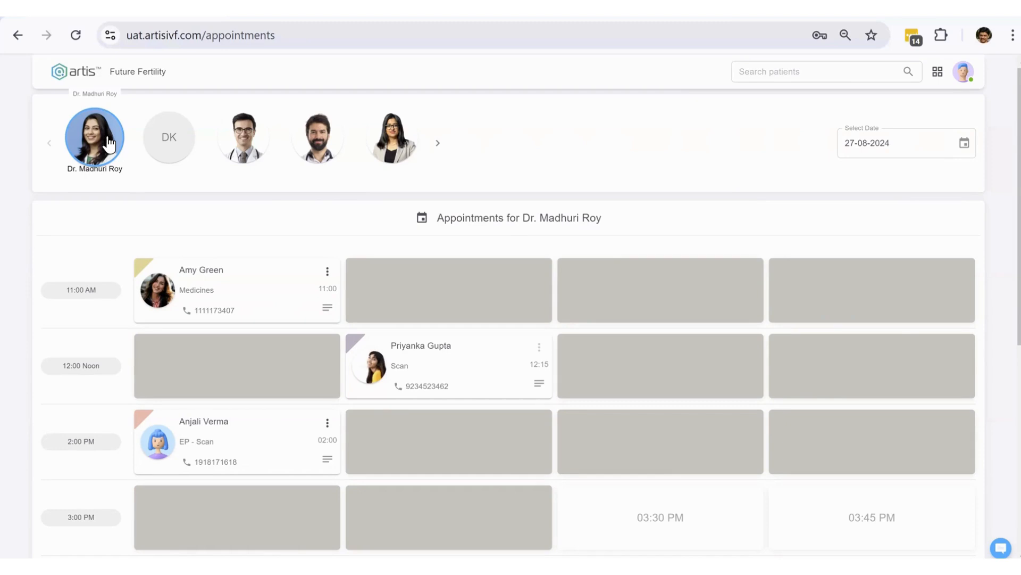
scroll(655, 165, "down", 7)
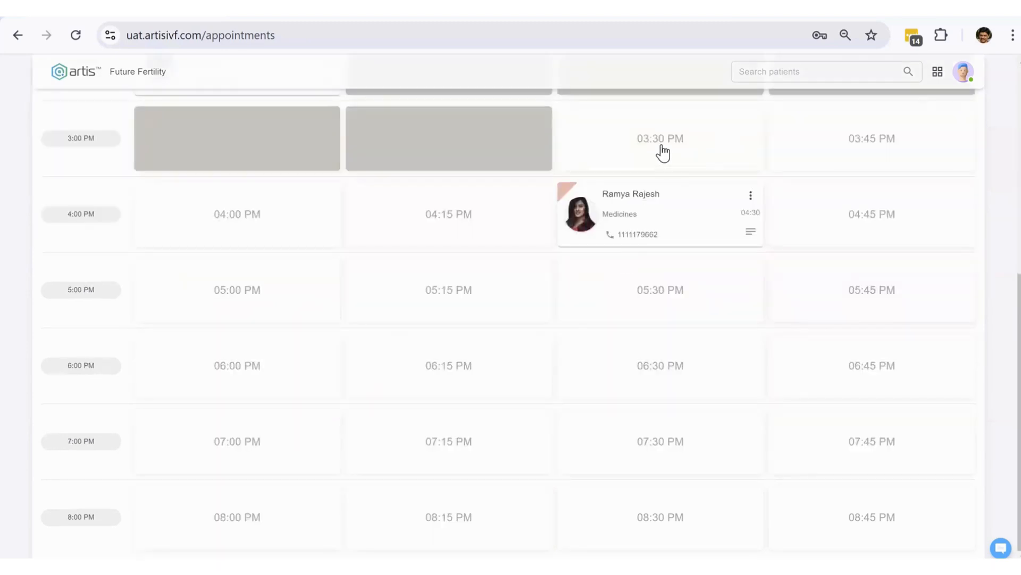
- In the 03:30 PM booking form, enter the patient's first and last name and mobile number, and mark Female
left_click(662, 151)
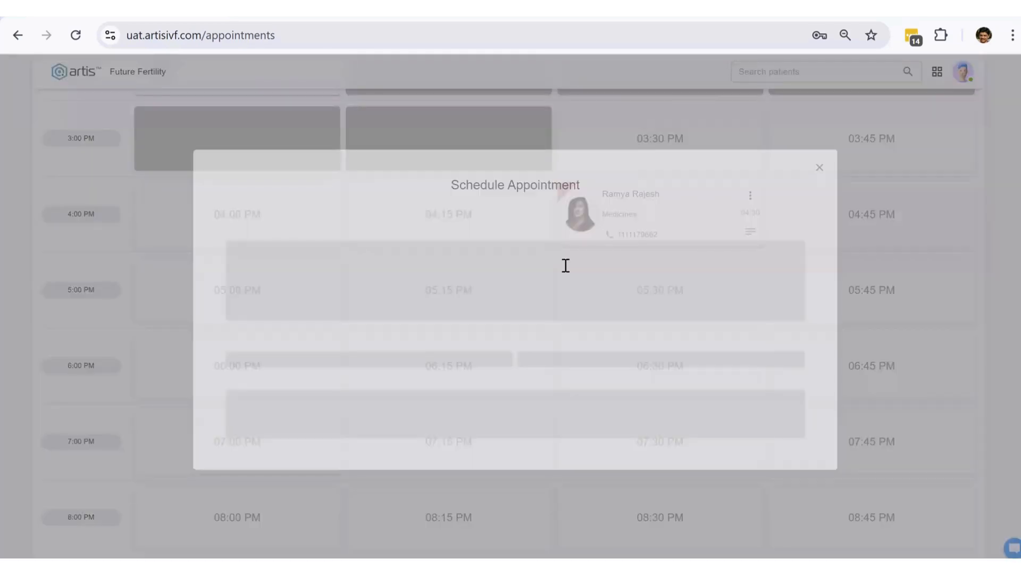
left_click(428, 272)
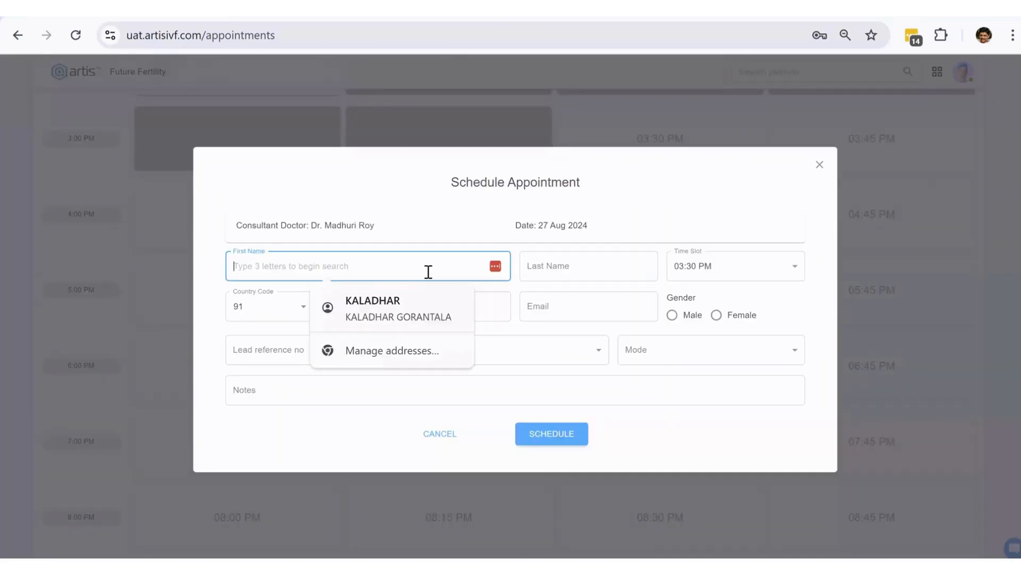
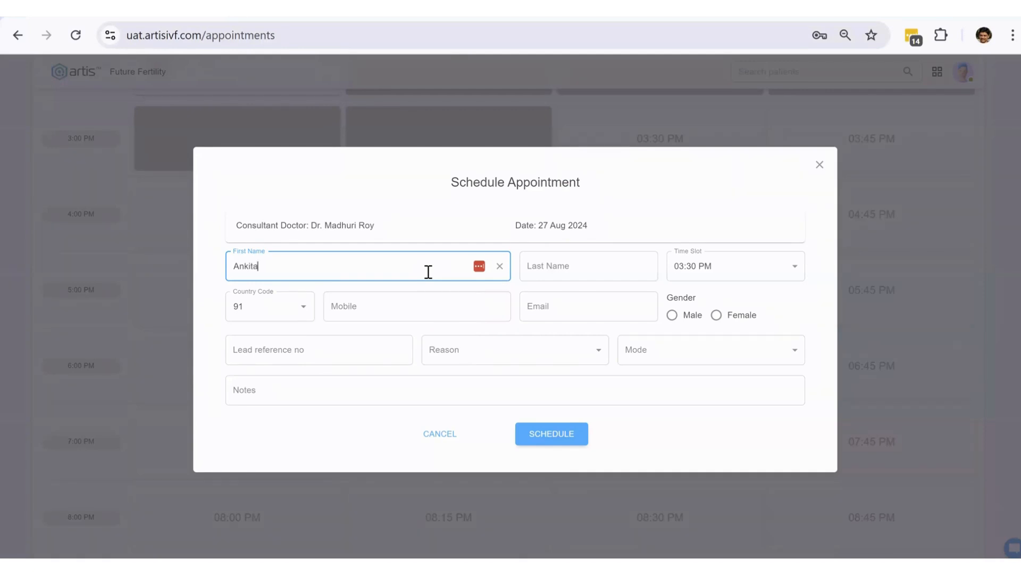
key("Tab")
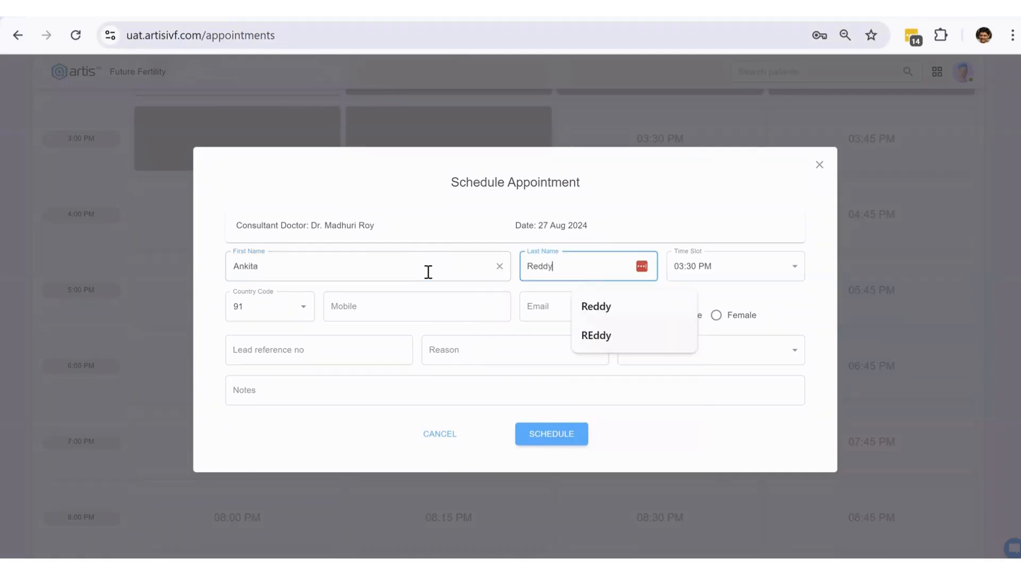
key("Tab")
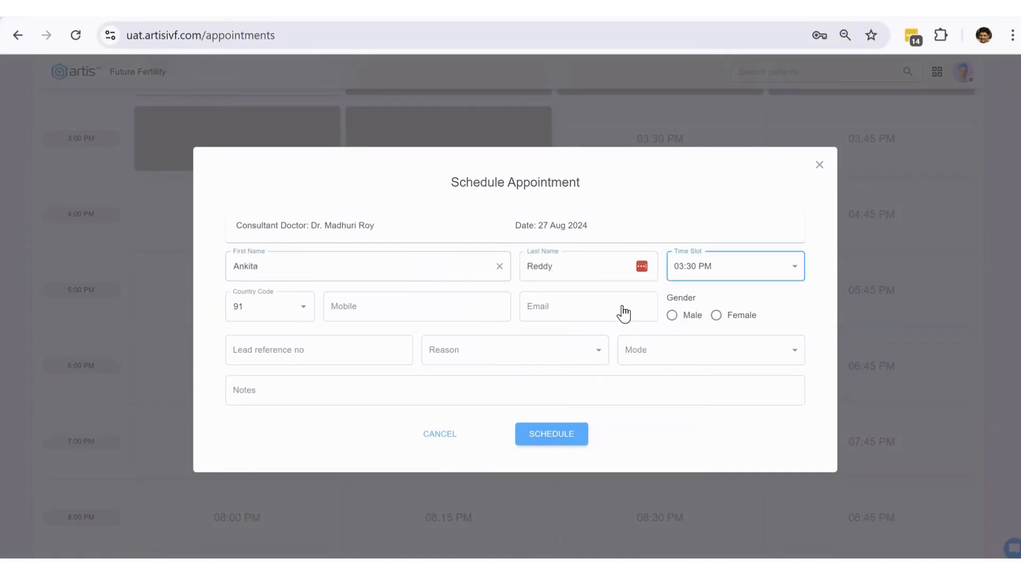
left_click(415, 309)
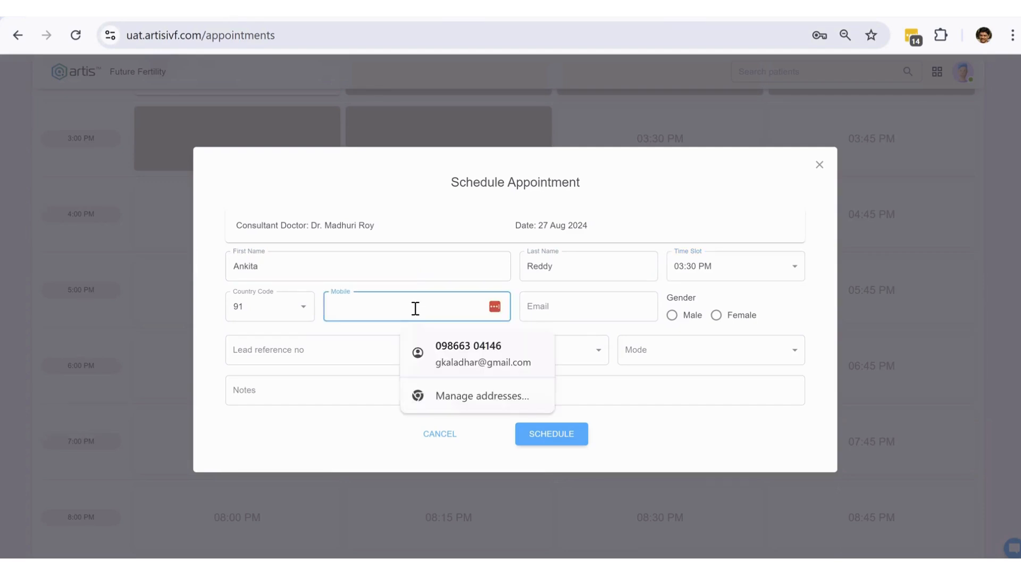
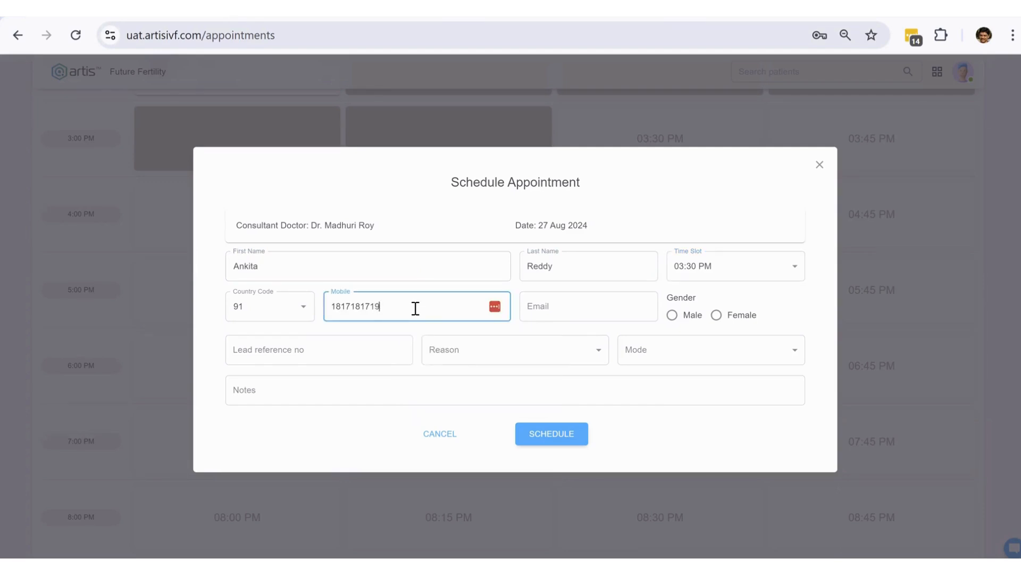
left_click(631, 307)
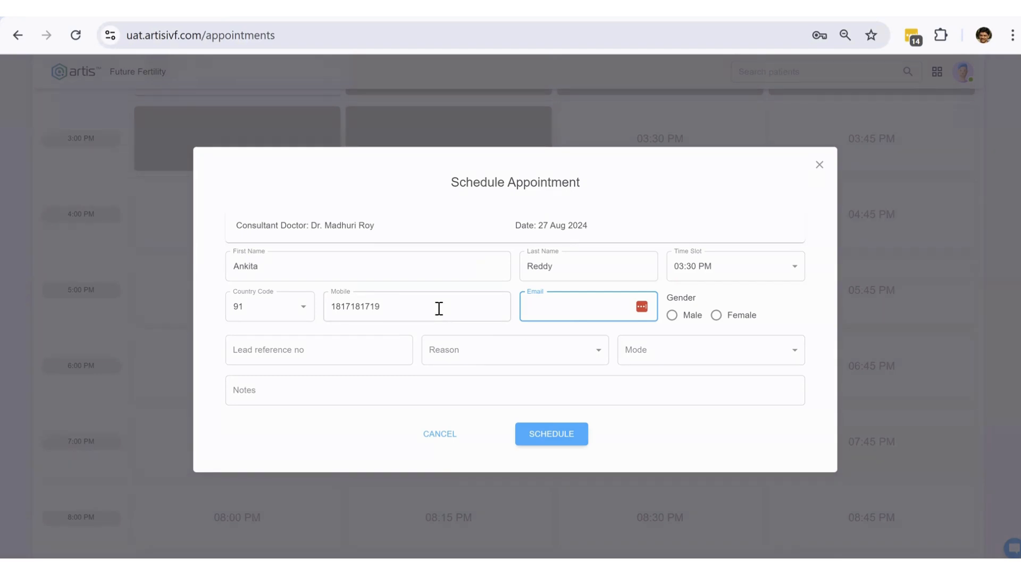
left_click(733, 319)
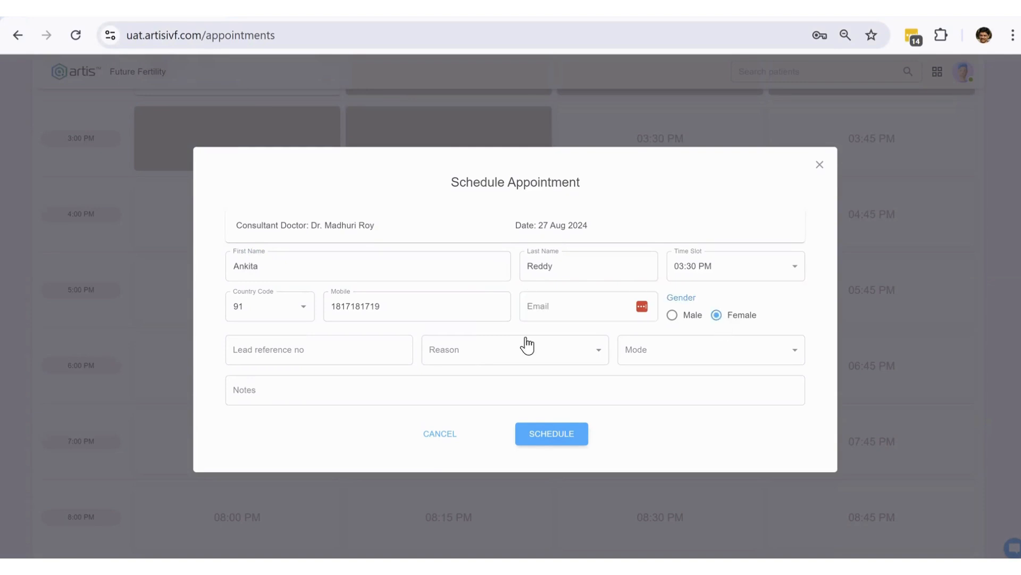
- Set the reason to Consultation - New and the mode to Web/Online
left_click(367, 354)
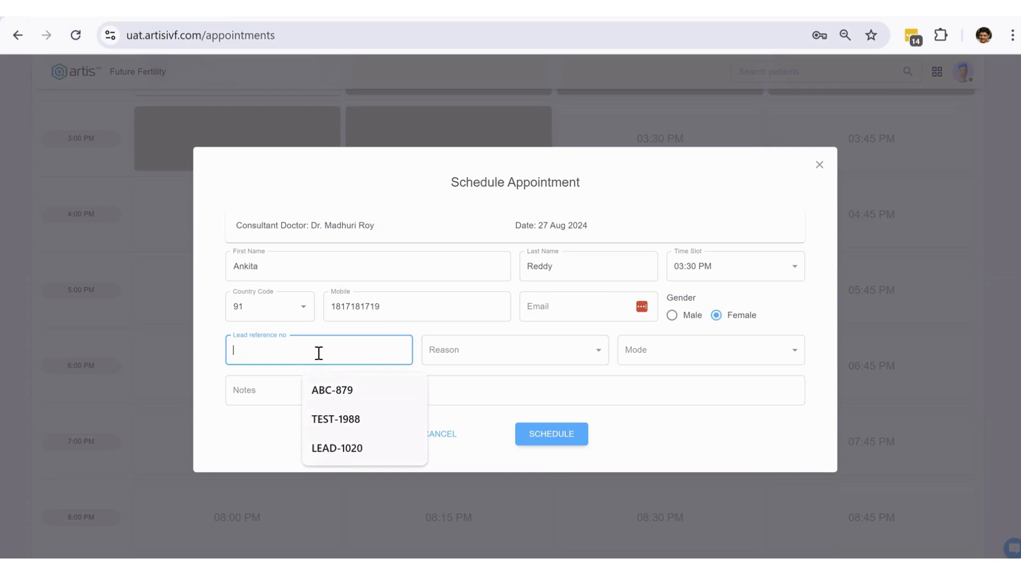
left_click(212, 368)
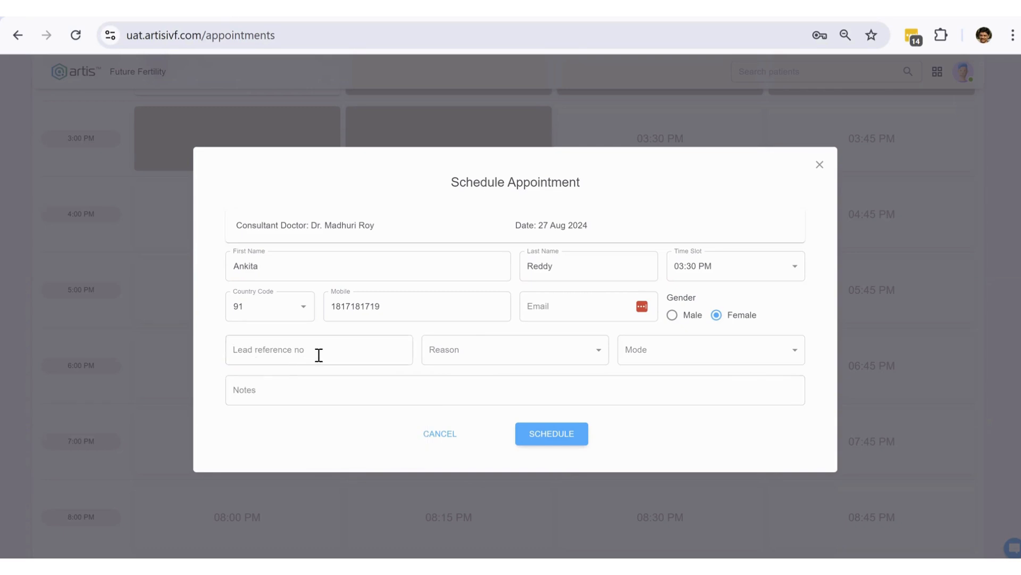
left_click(475, 357)
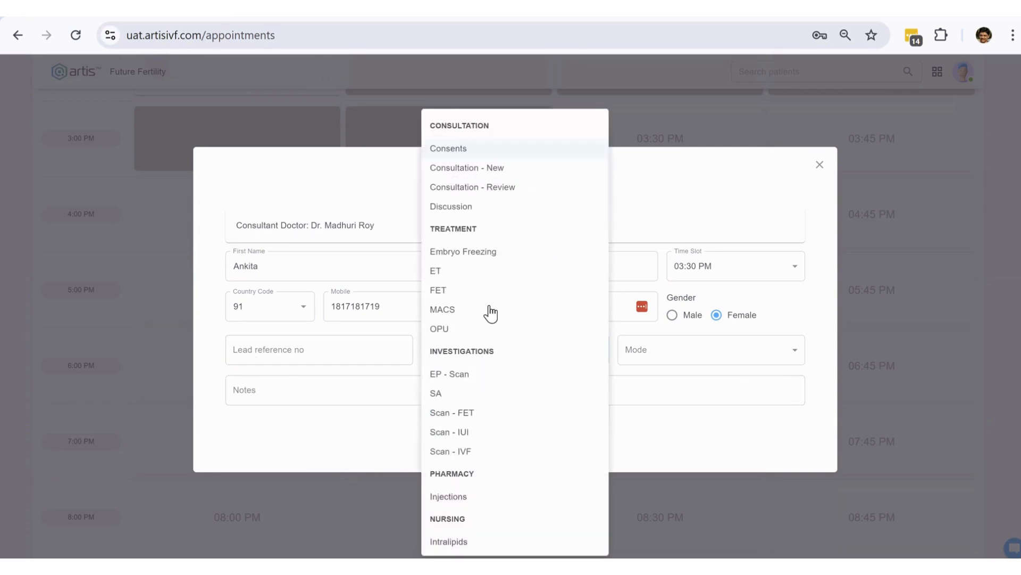
left_click(495, 168)
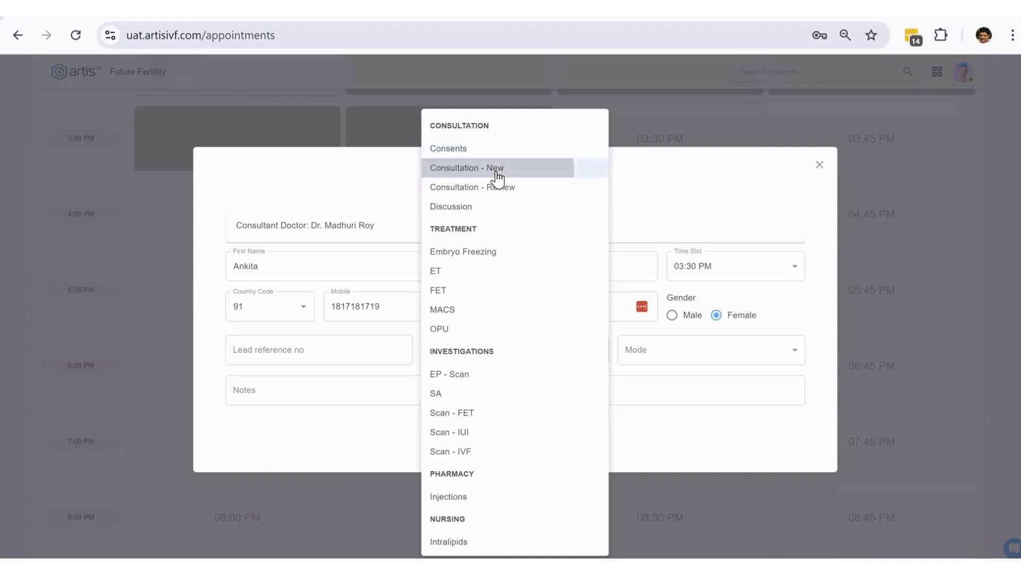
left_click(681, 352)
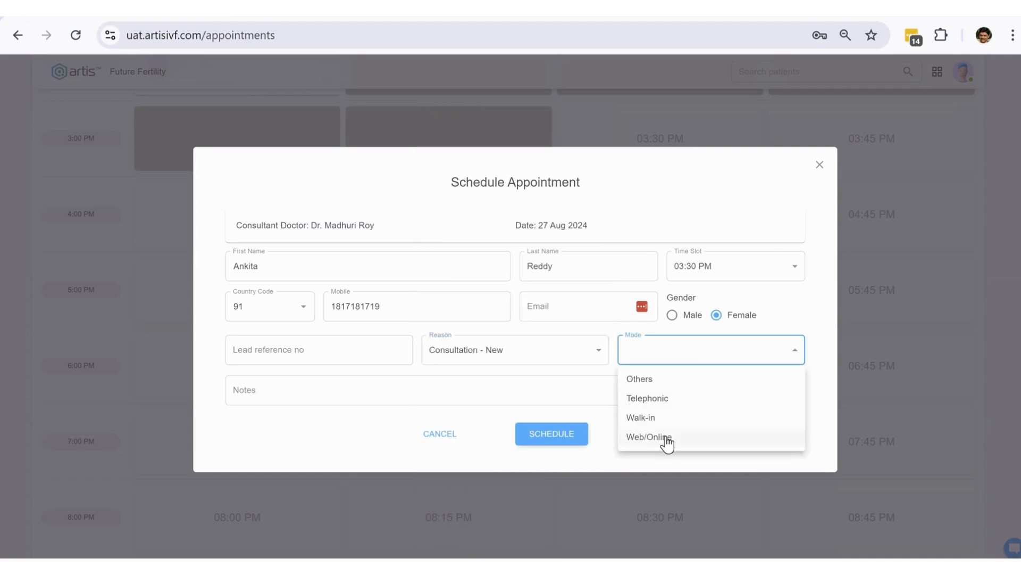
left_click(666, 438)
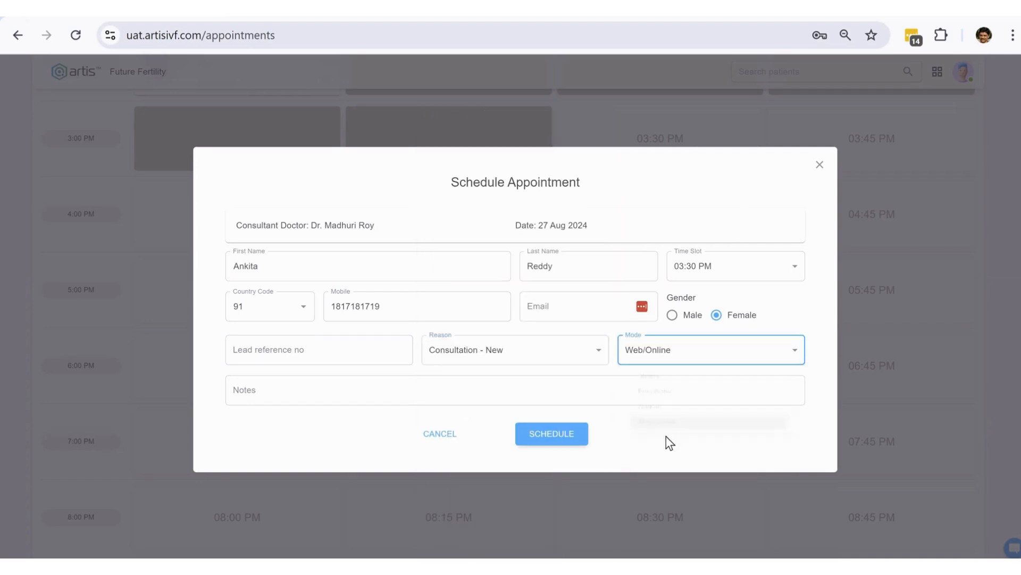
- Type the note 'NEw patient from another city' and select the miscapitalised letter
left_click(388, 394)
type("tes")
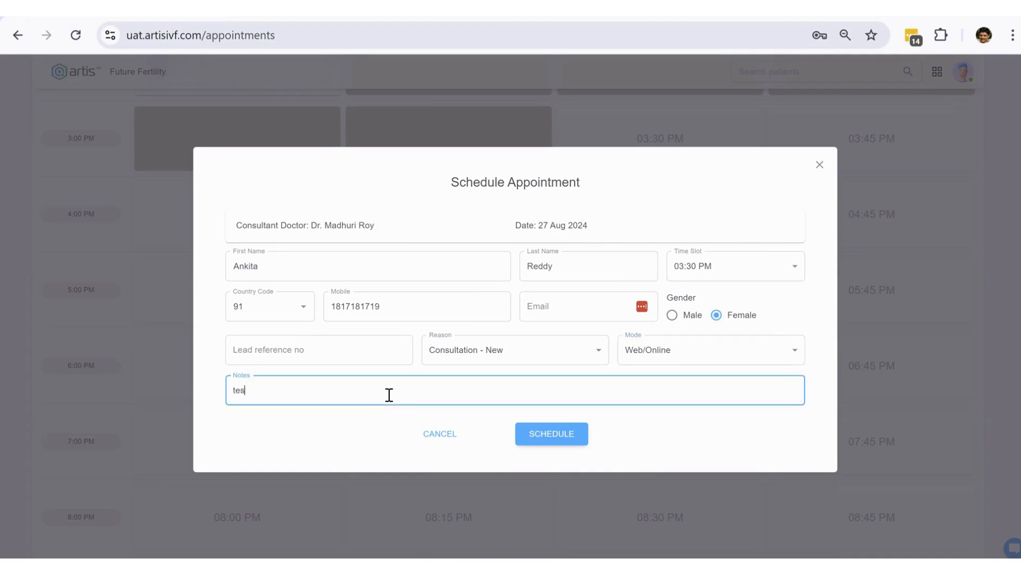
key("BackSpace")
key("BackSpace")
key("BackSpace")
type("NEw patient from another city")
left_click_drag(246, 389, 240, 390)
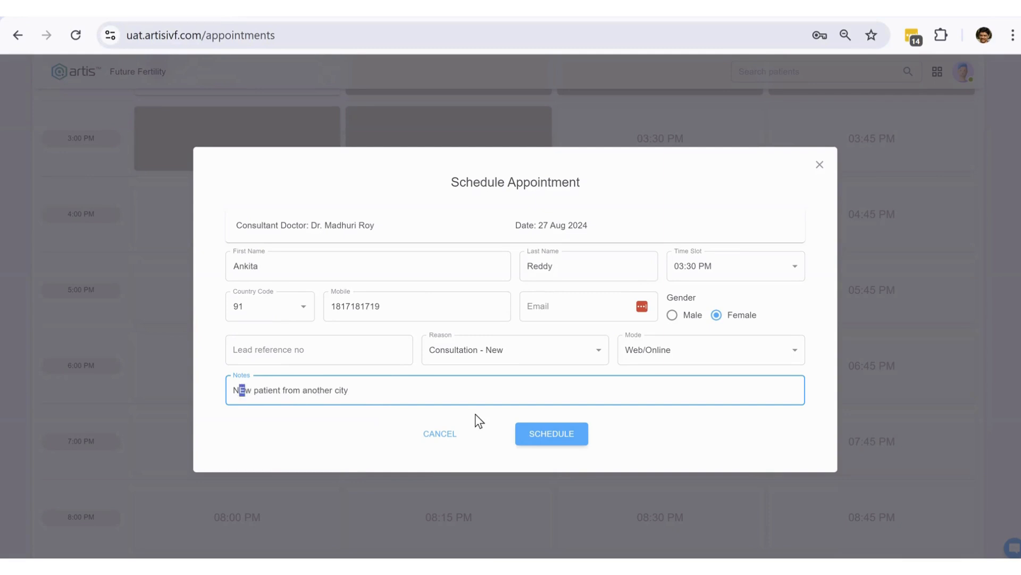
- Correct the note's capitalisation, book the 03:30 appointment, and view its note on the dashboard card
type("e")
left_click(531, 435)
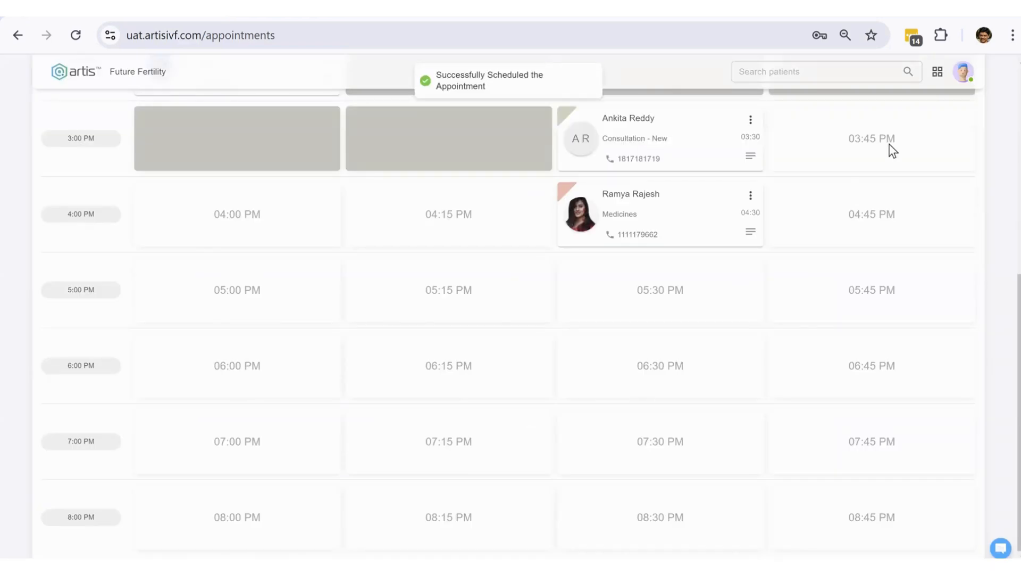
scroll(889, 149, "up", 7)
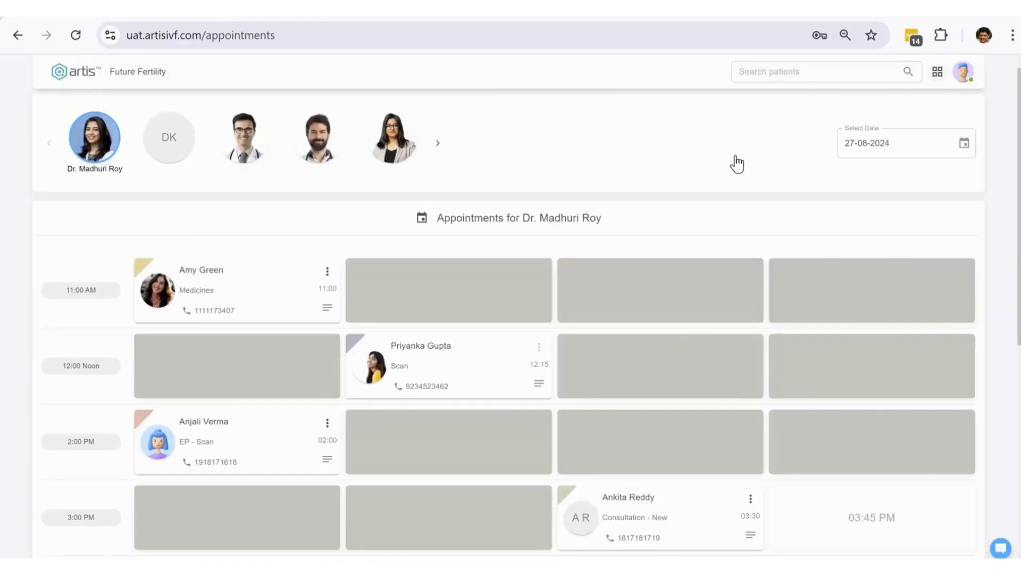
left_click(736, 158)
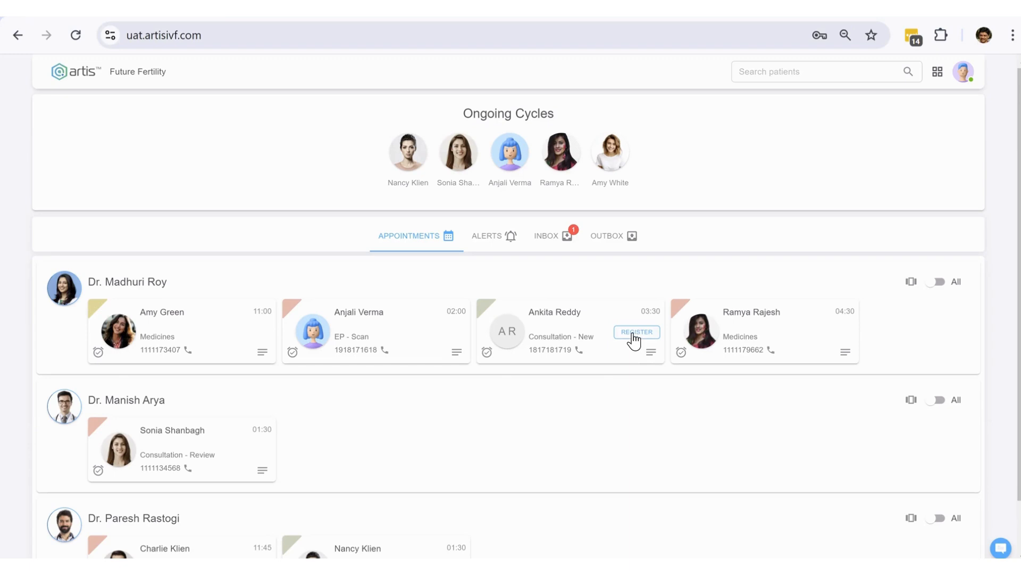
left_click(652, 353)
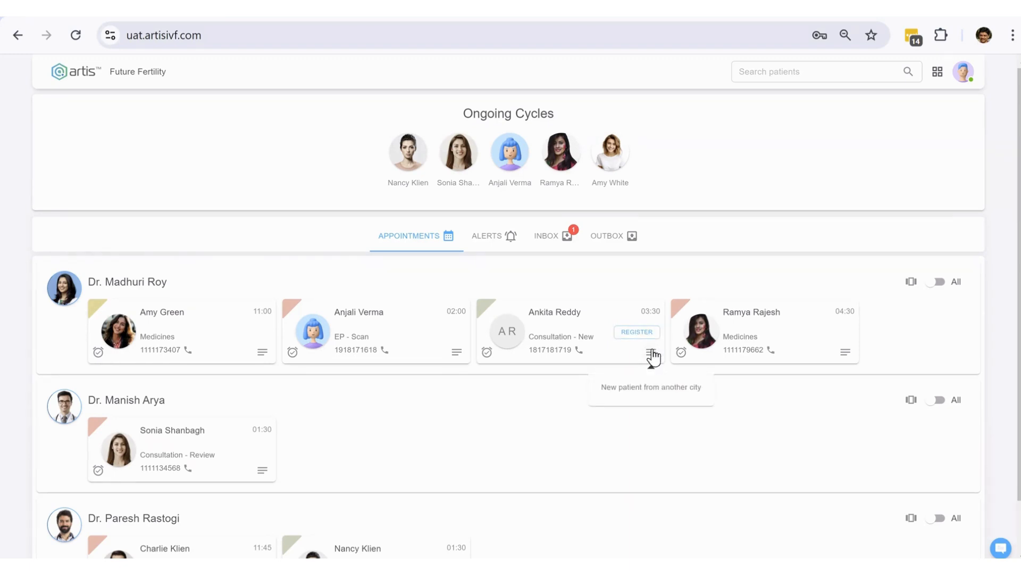
mouse_move(490, 313)
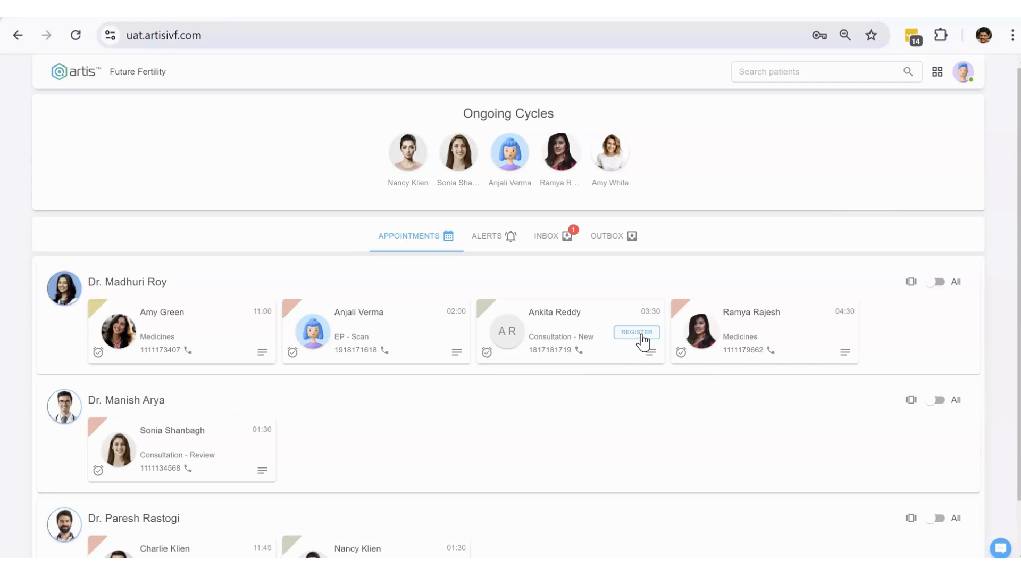
- Register the patient with referral type Referral doctor, city HYDERABAD, and a chosen referring doctor
left_click(636, 331)
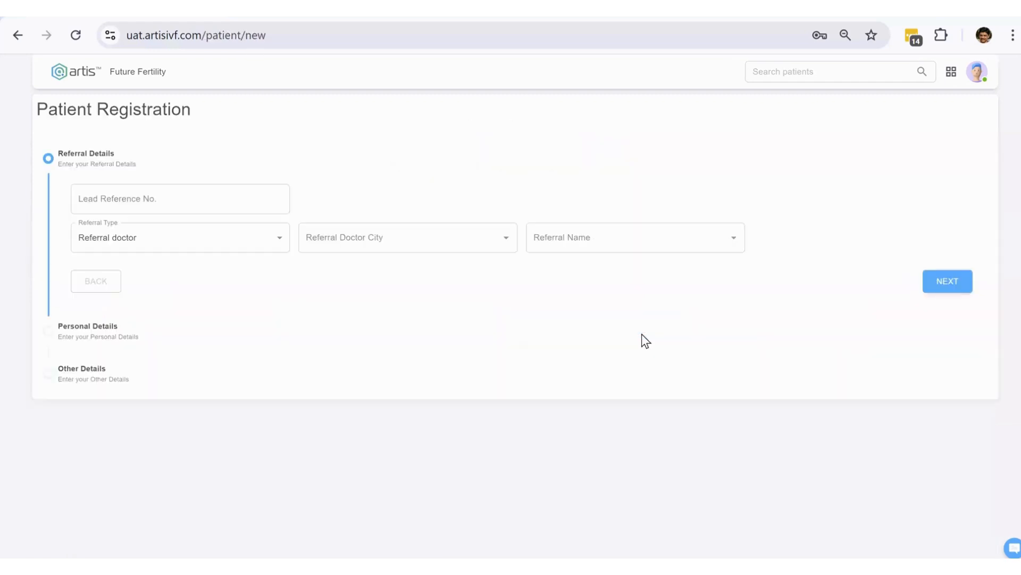
left_click(225, 245)
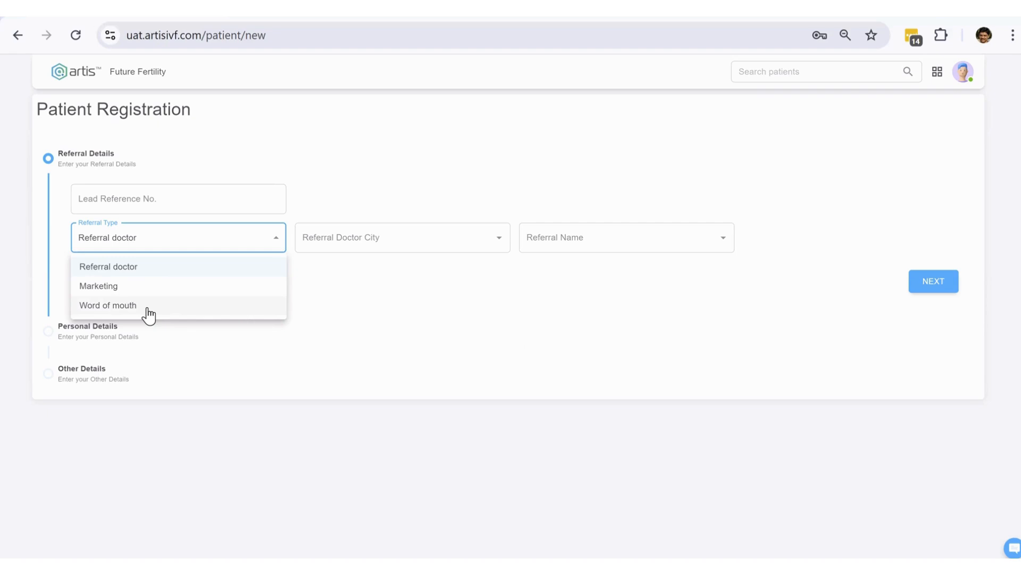
left_click(147, 272)
left_click(350, 241)
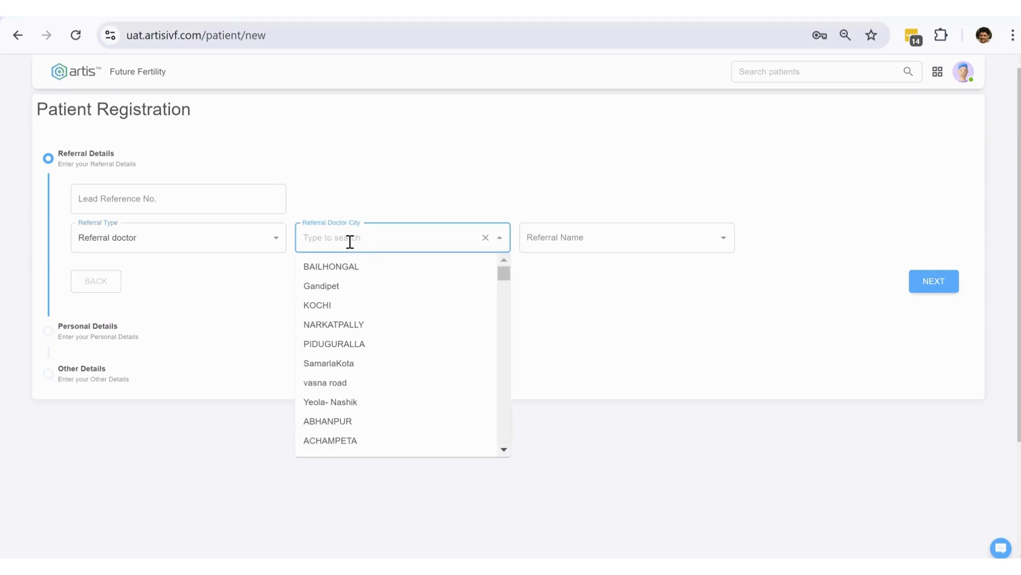
type("Hyder")
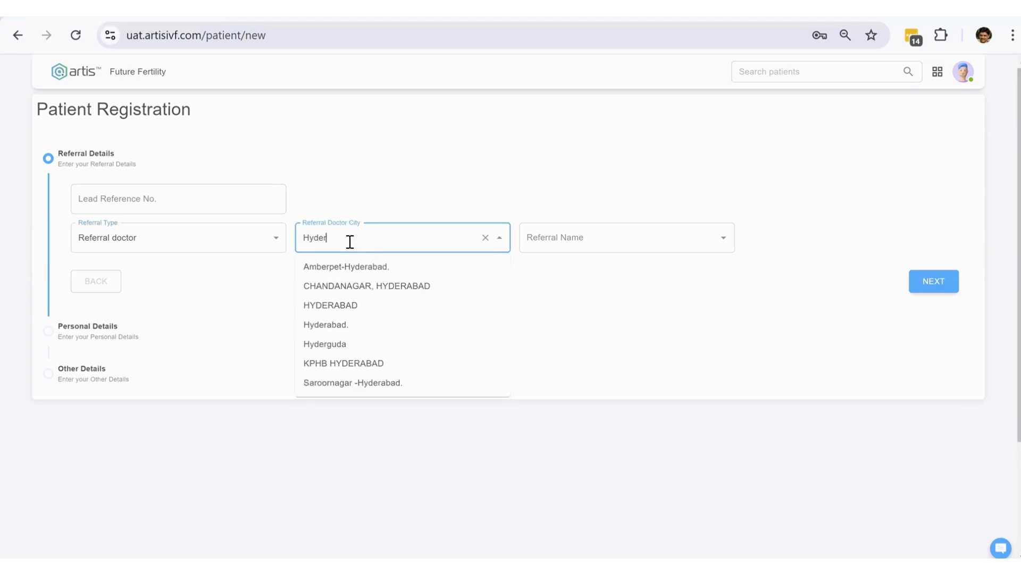
left_click(354, 305)
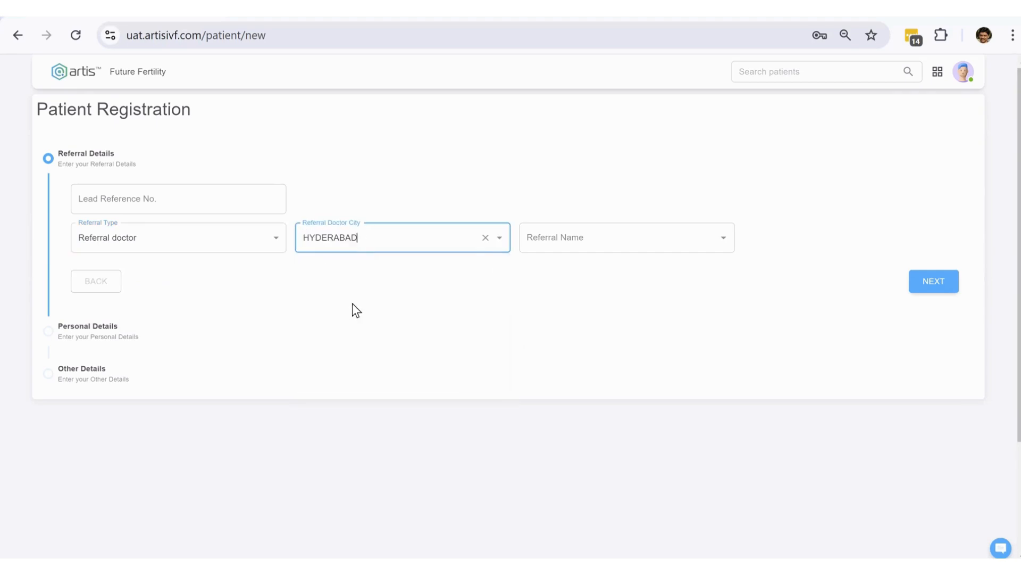
left_click(567, 233)
type("Dr.")
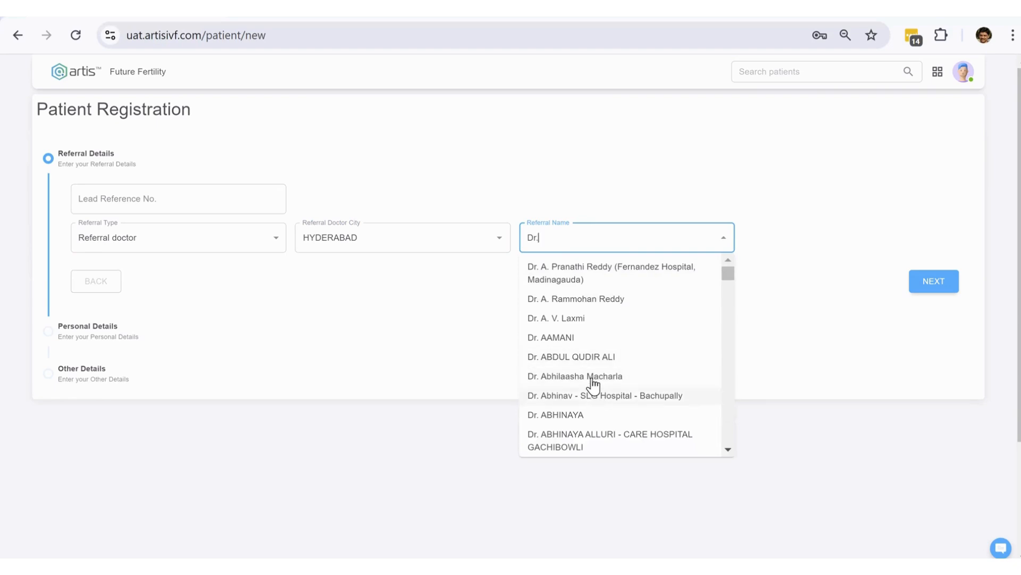
left_click(594, 382)
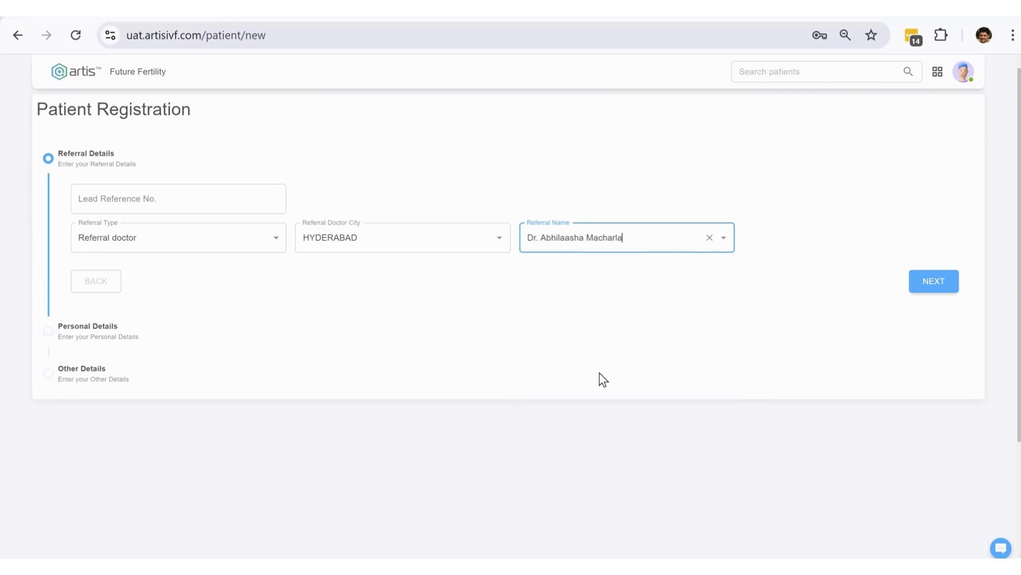
left_click(940, 282)
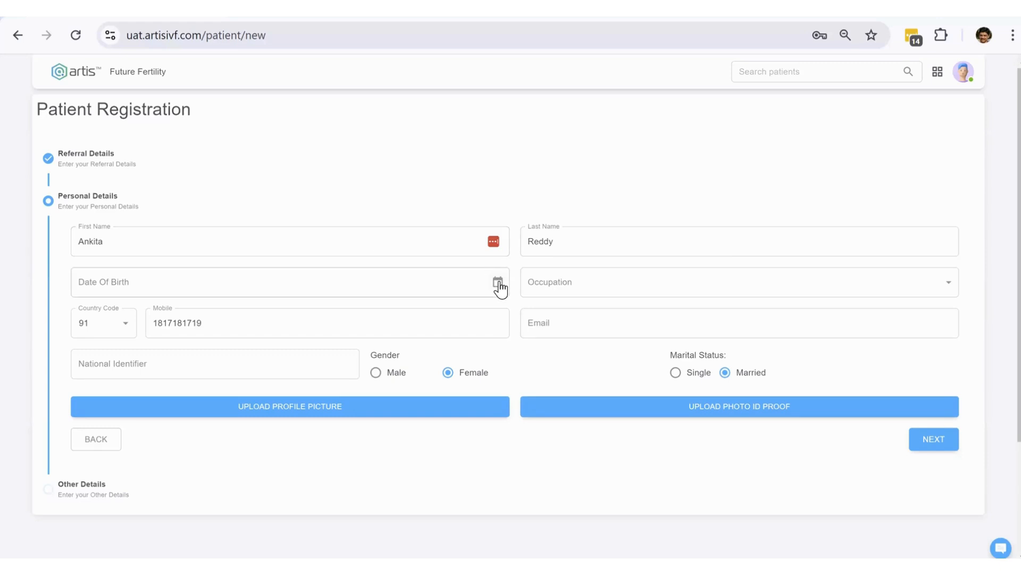
left_click(596, 247)
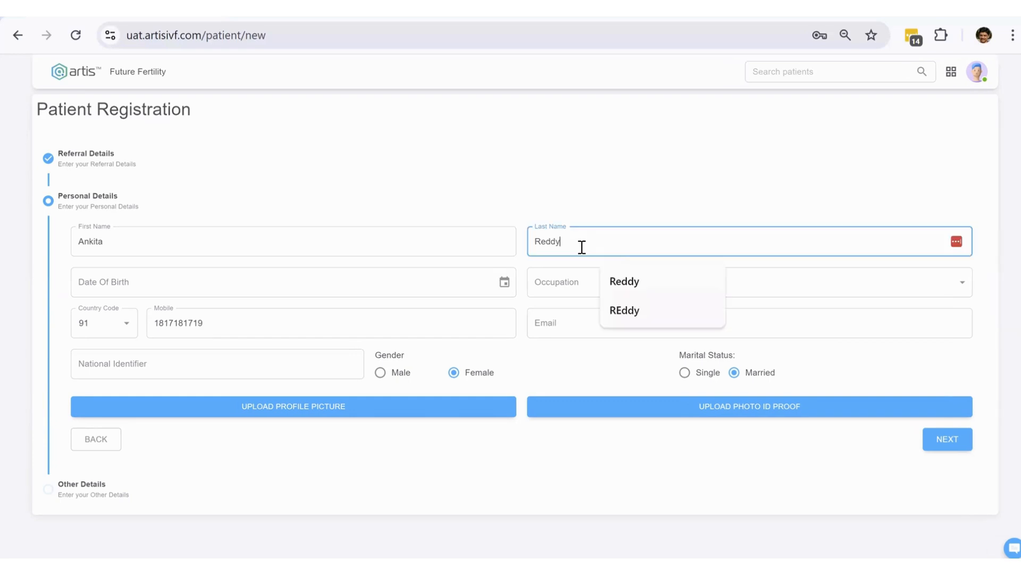
left_click(505, 282)
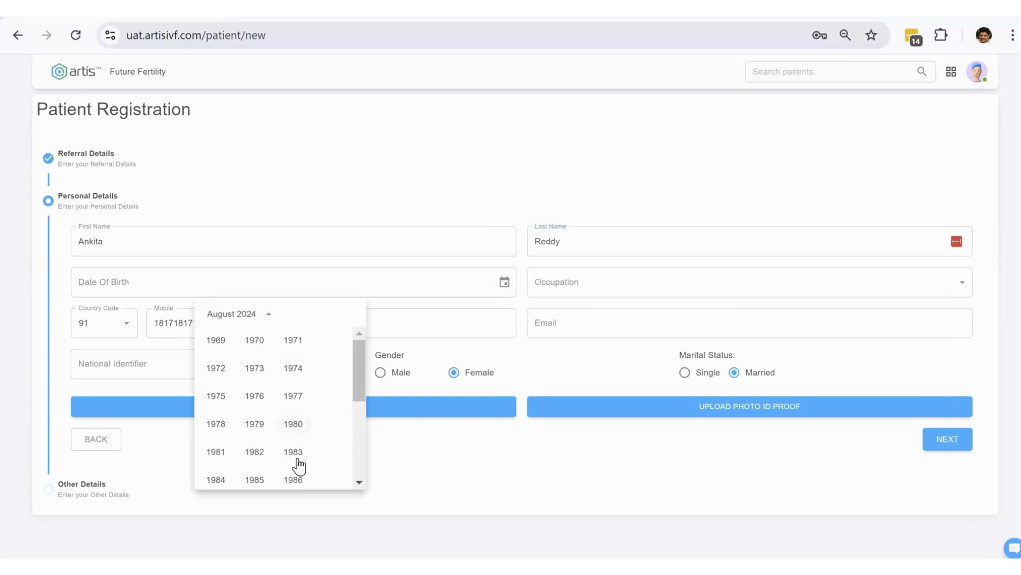
scroll(318, 433, "down", 1)
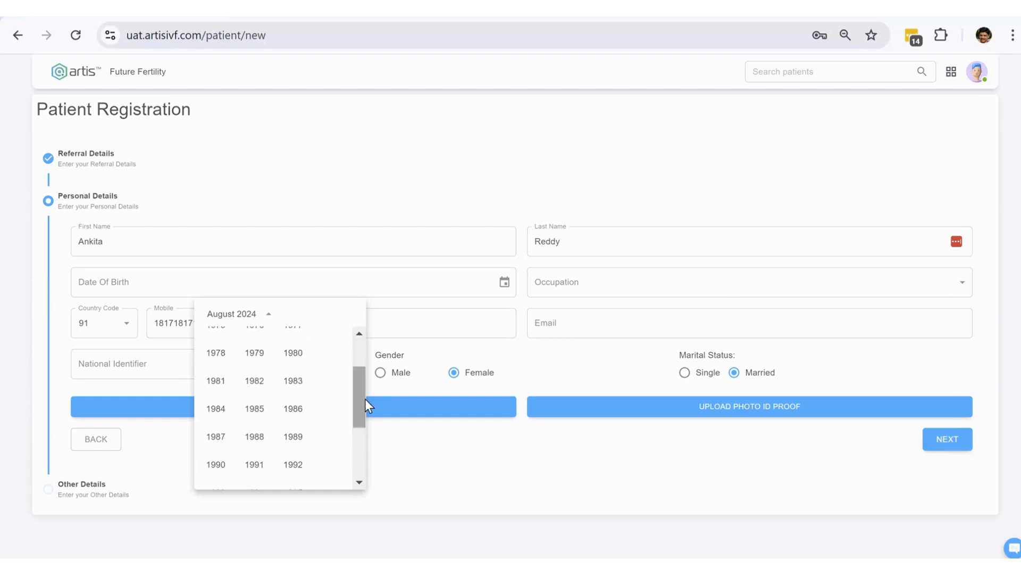
scroll(356, 424, "down", 1)
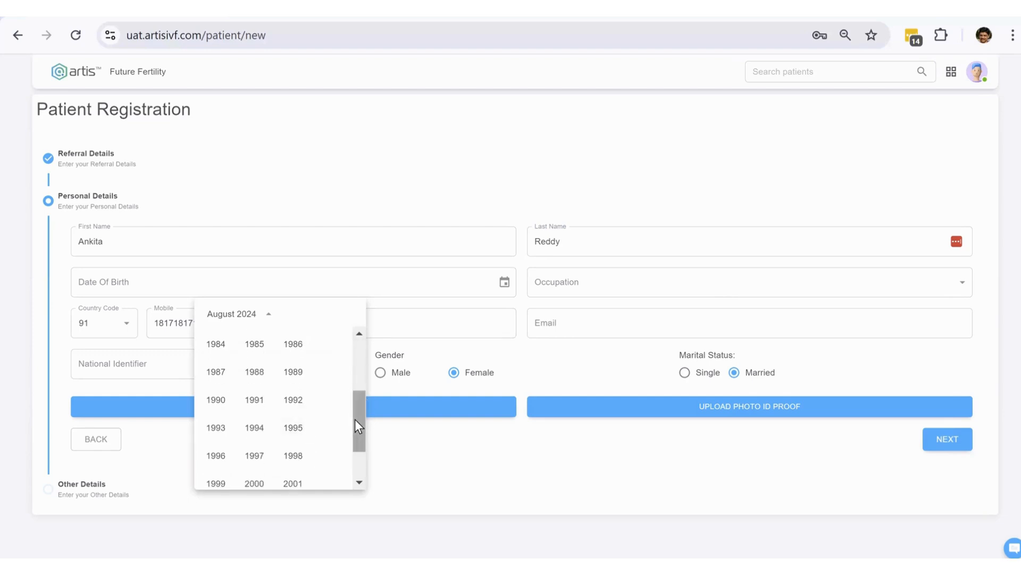
scroll(356, 424, "down", 1)
left_click(292, 430)
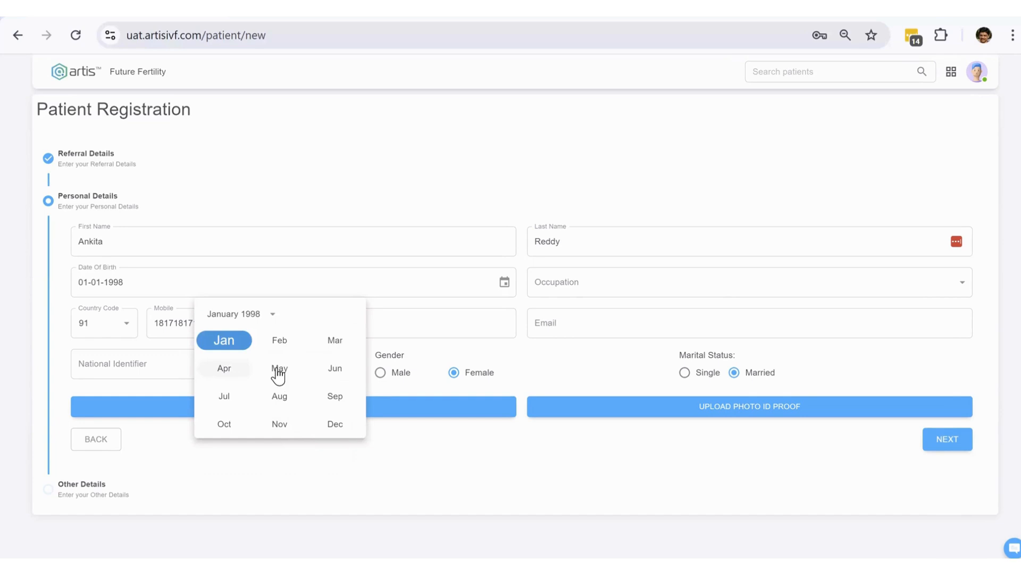
left_click(280, 372)
left_click(302, 399)
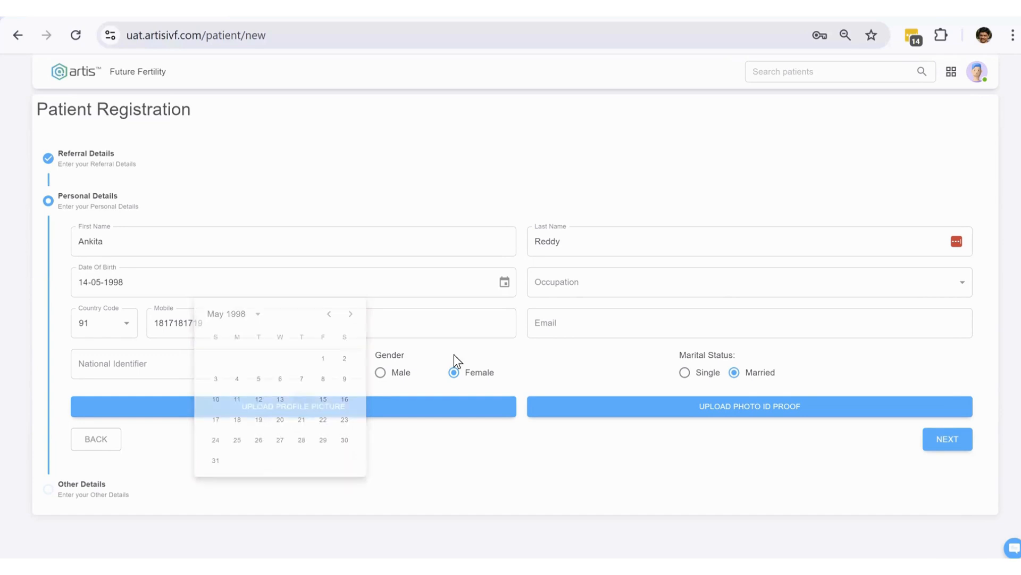
- Choose Software Professional as the patient's occupation
left_click(584, 291)
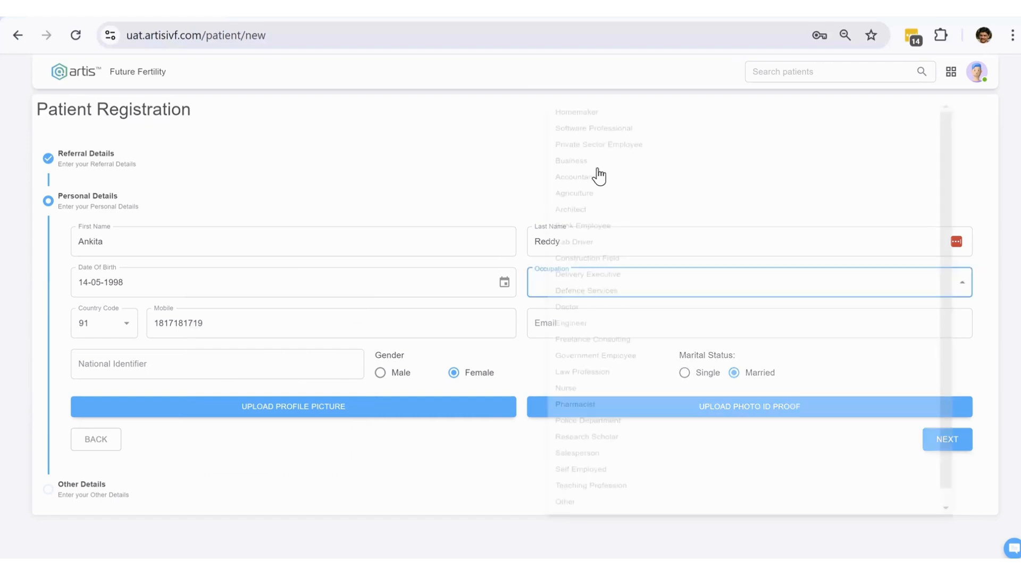
left_click(599, 98)
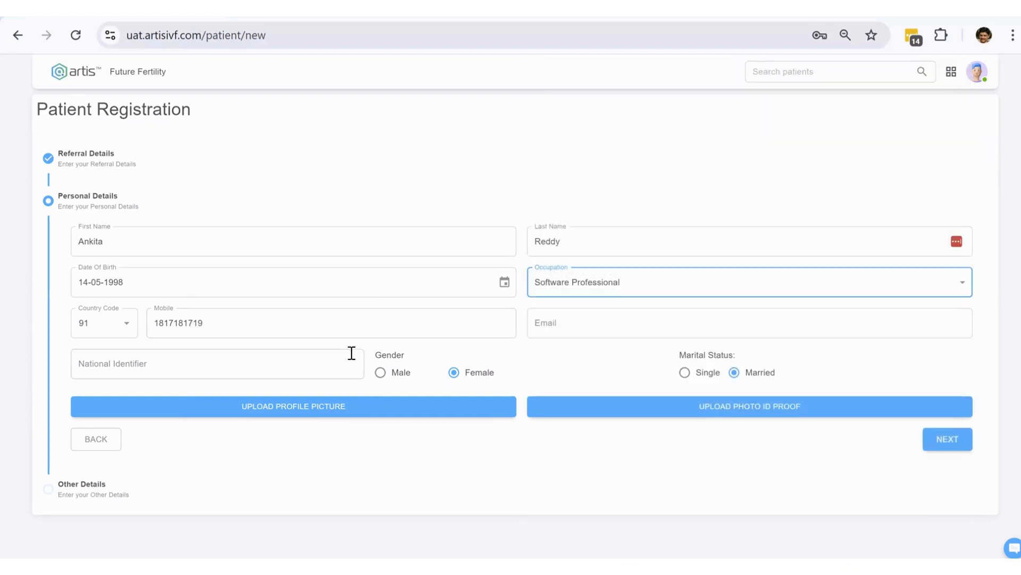
left_click(638, 323)
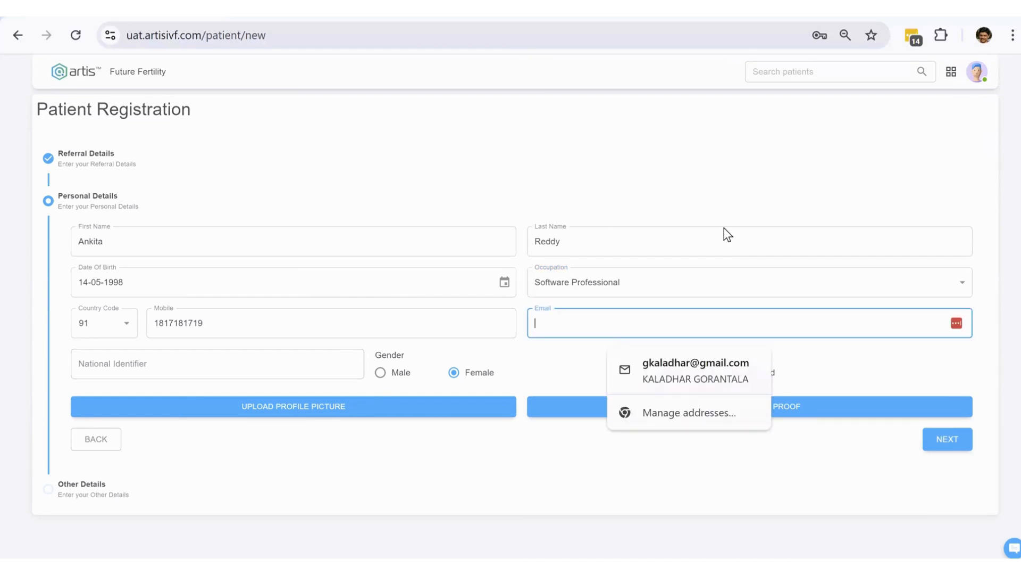
left_click(717, 194)
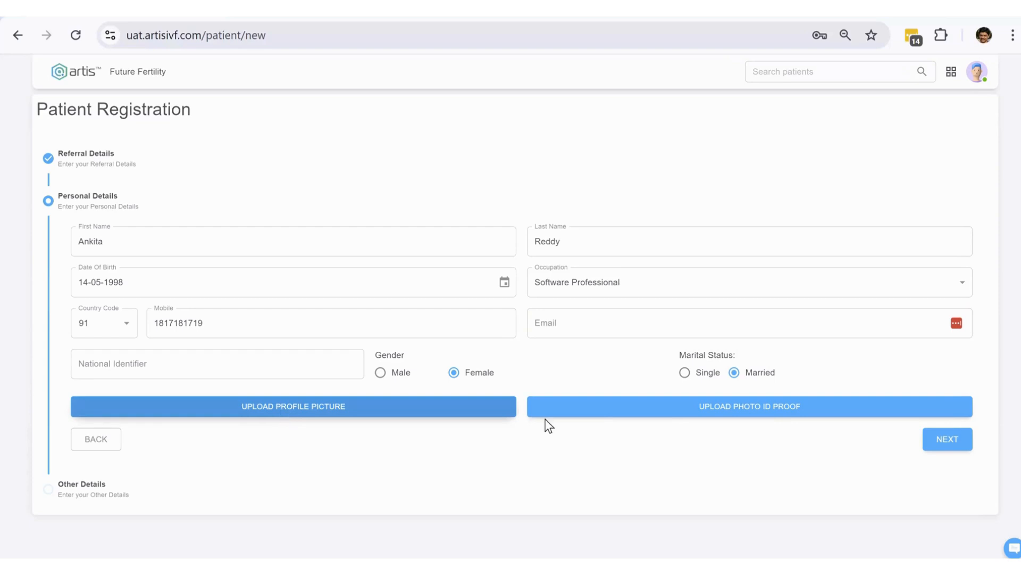
double_click(1005, 221)
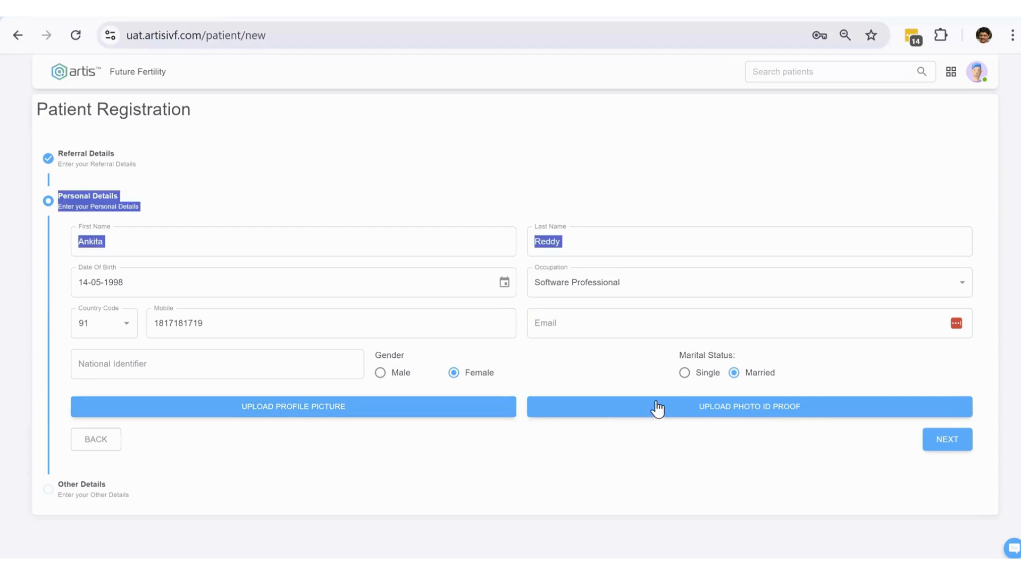
left_click(934, 420)
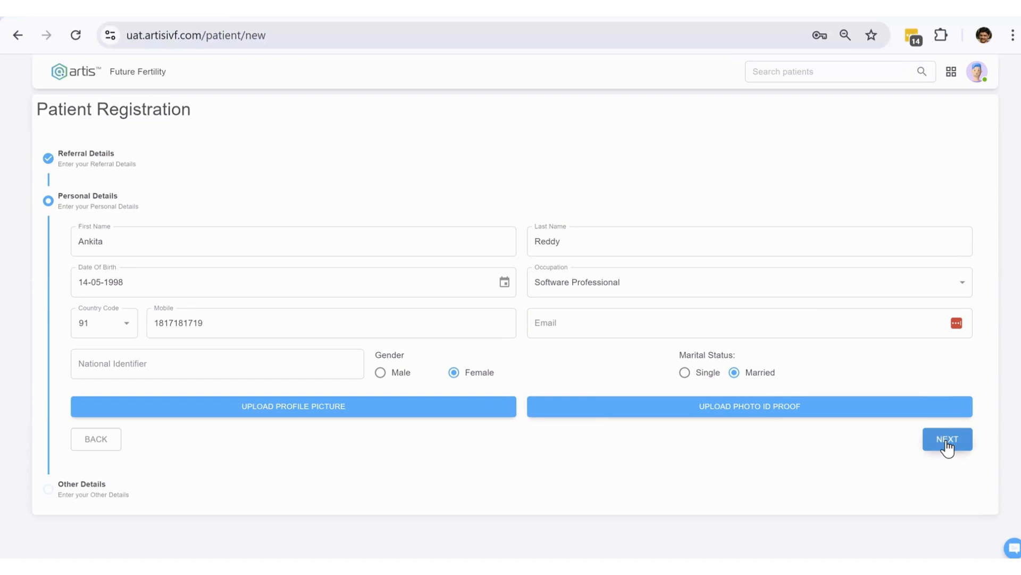
- On the Other Details step, enter PIN code 500028 and accept its suggestion
left_click(946, 439)
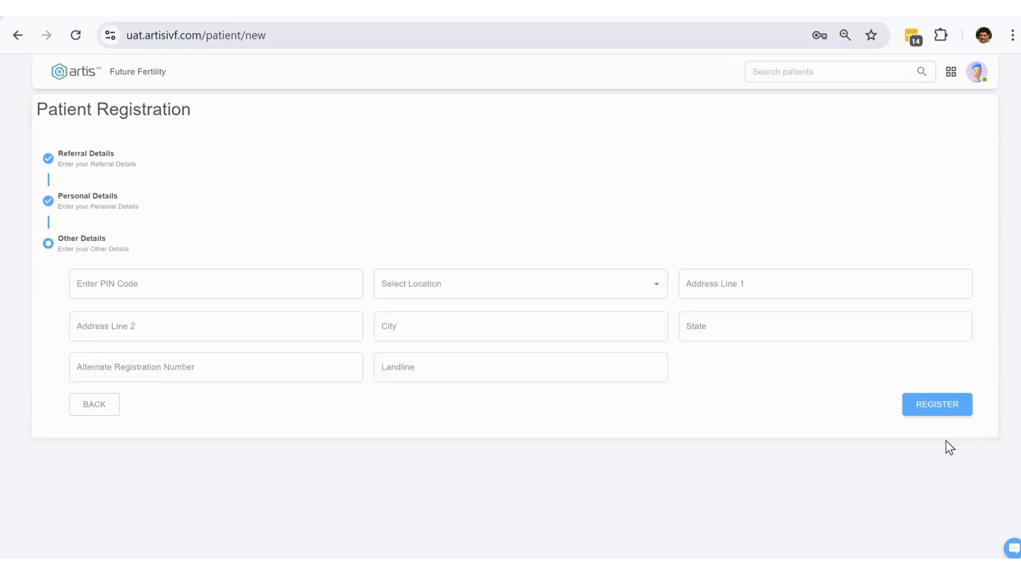
left_click(240, 286)
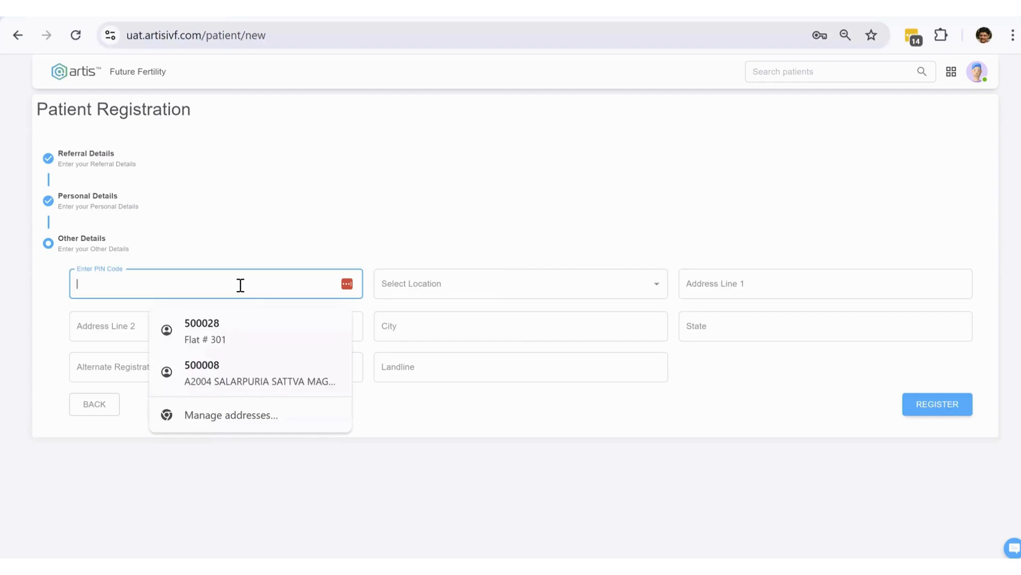
type("500028")
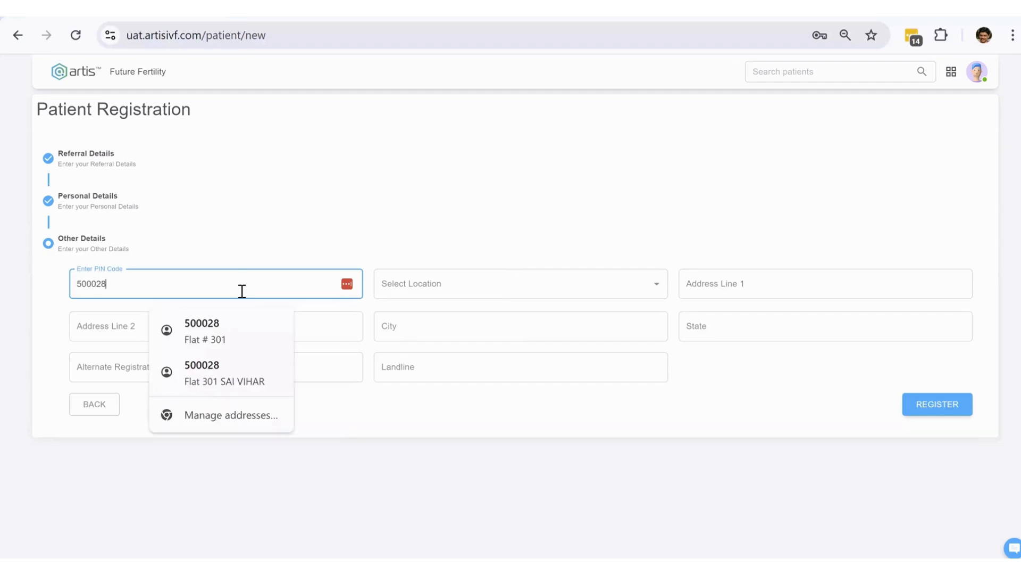
left_click(225, 326)
- Choose Shantinagar as the locality and register the patient
left_click(461, 293)
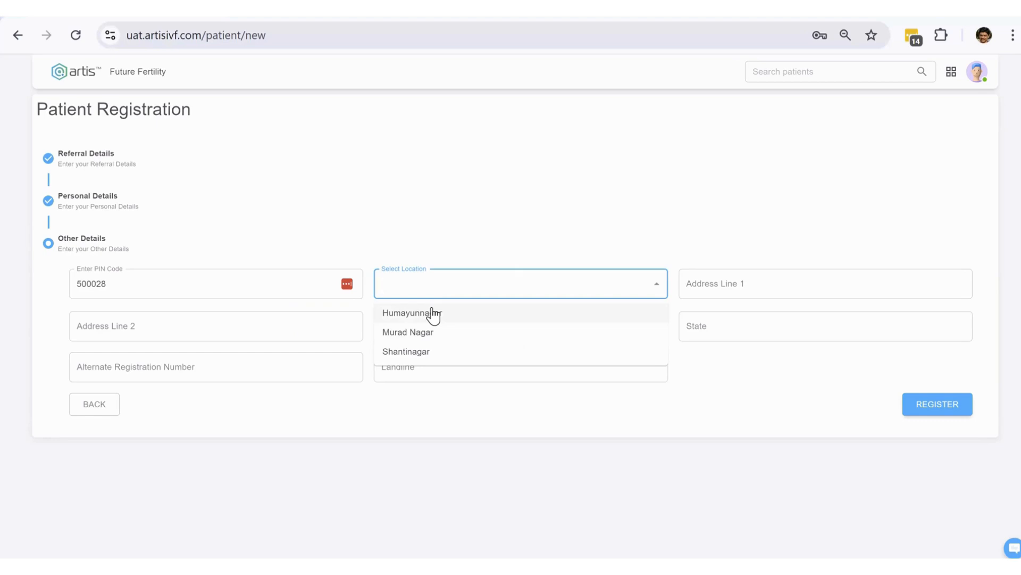
left_click(423, 353)
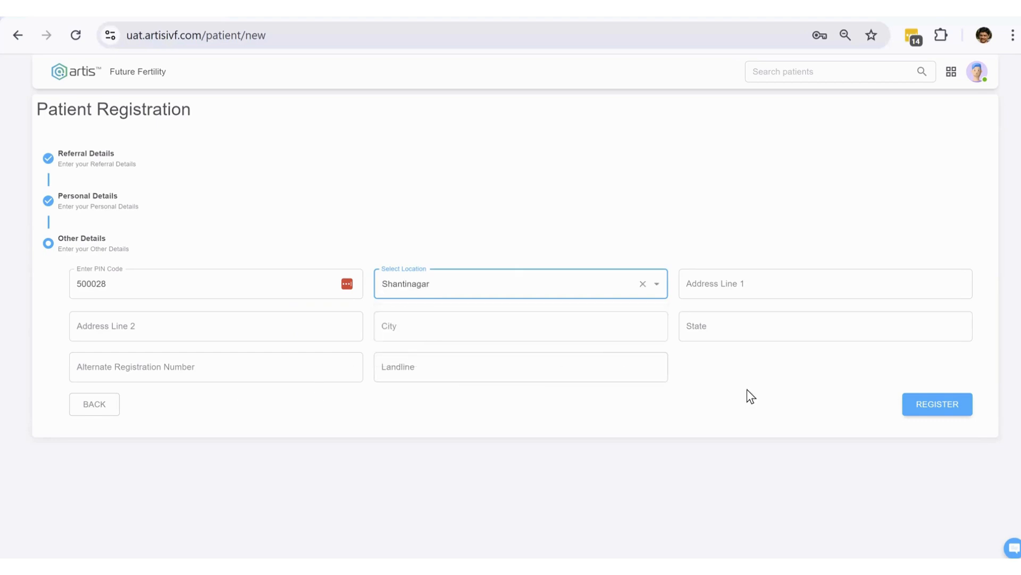
left_click(942, 404)
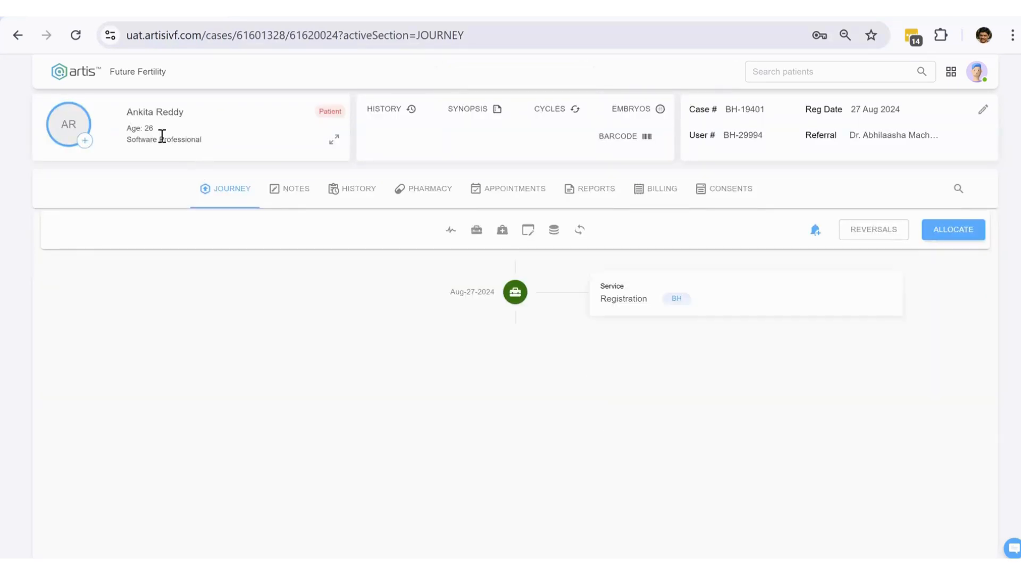
- Highlight the patient's name and case number on the new case page
left_click_drag(128, 111, 184, 112)
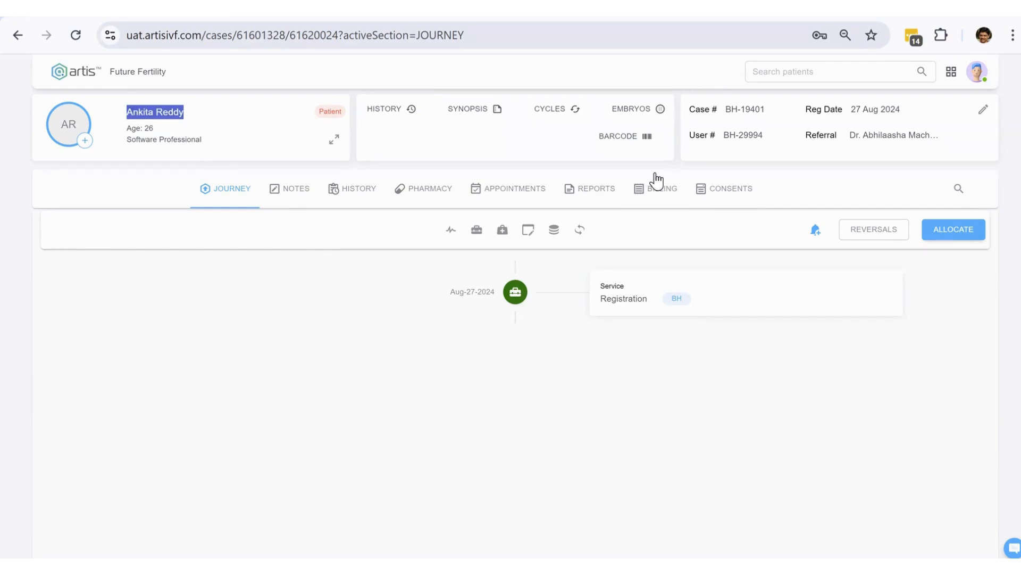
left_click_drag(766, 109, 725, 111)
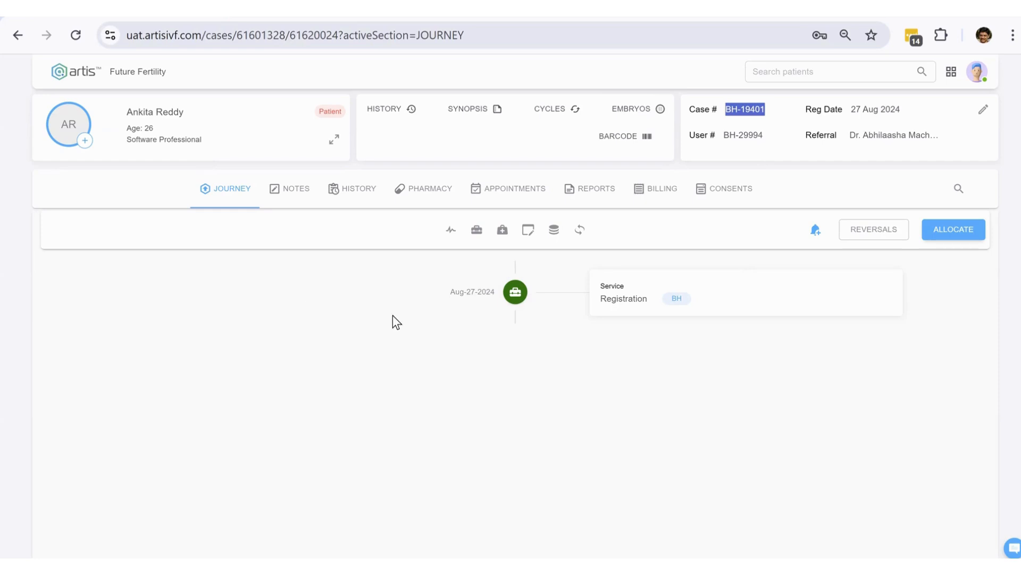
double_click(732, 109)
left_click_drag(764, 110, 727, 111)
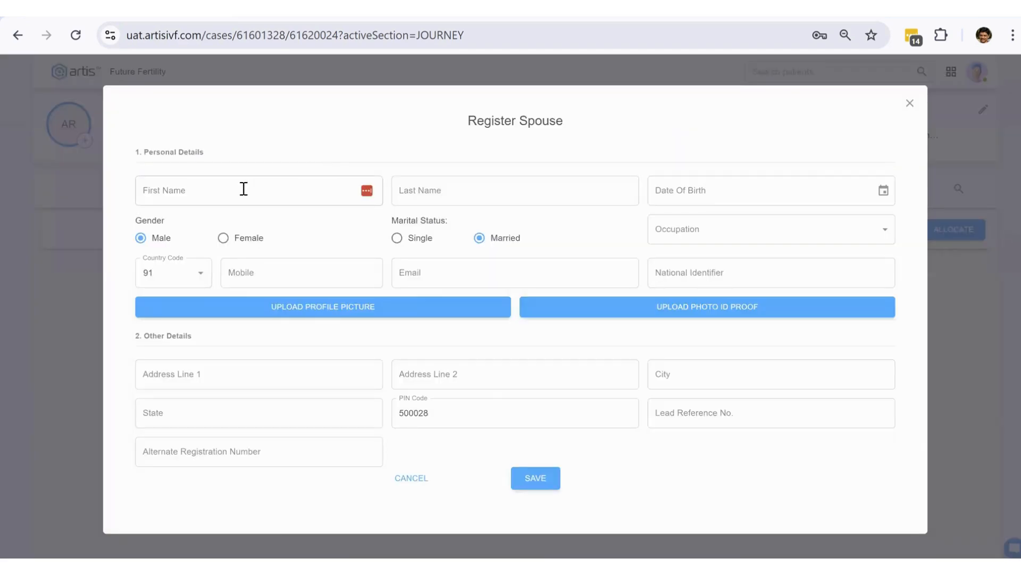
- Enter the spouse's first and last name in Register Spouse
left_click(244, 189)
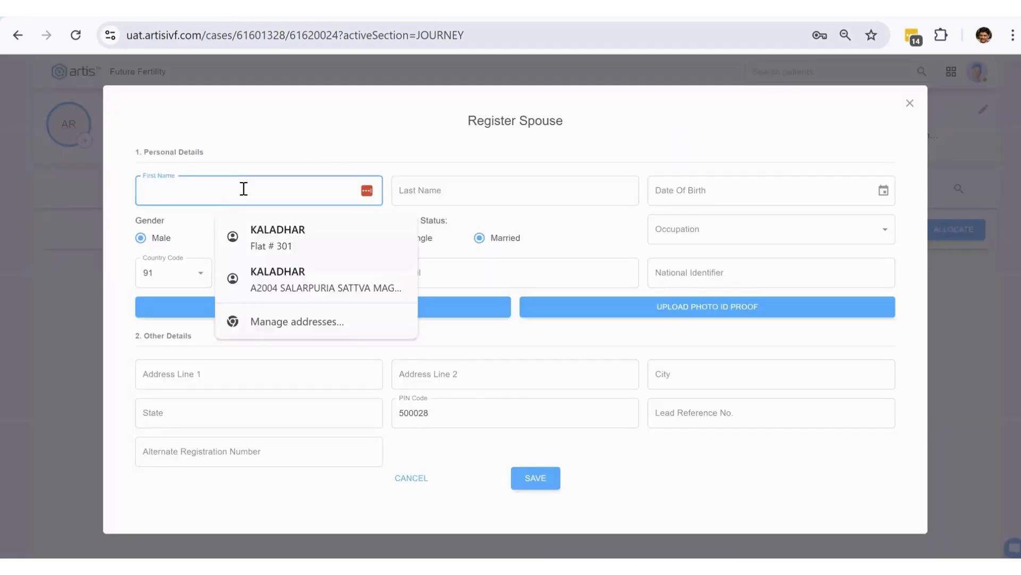
key("Tab")
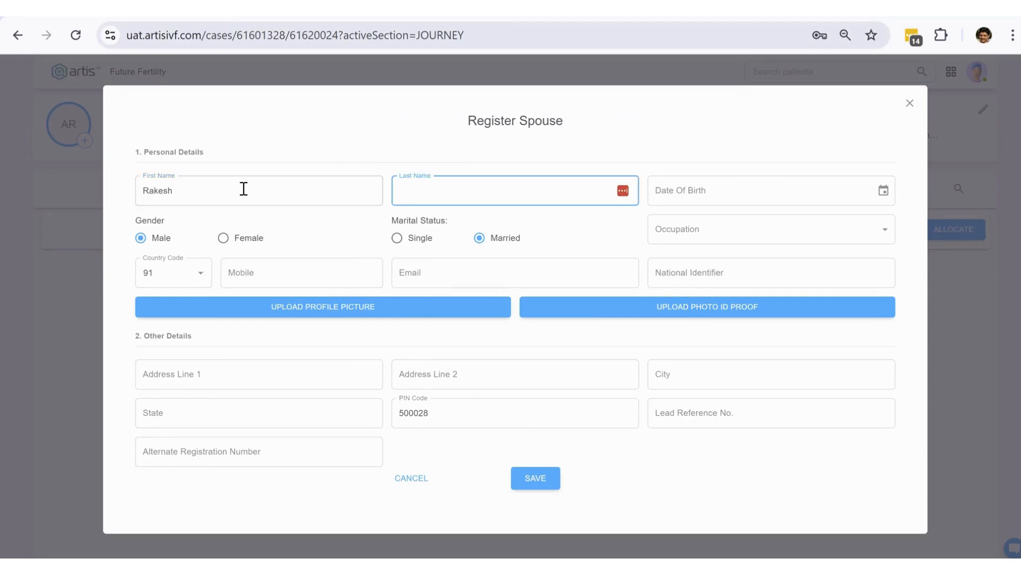
key("Tab")
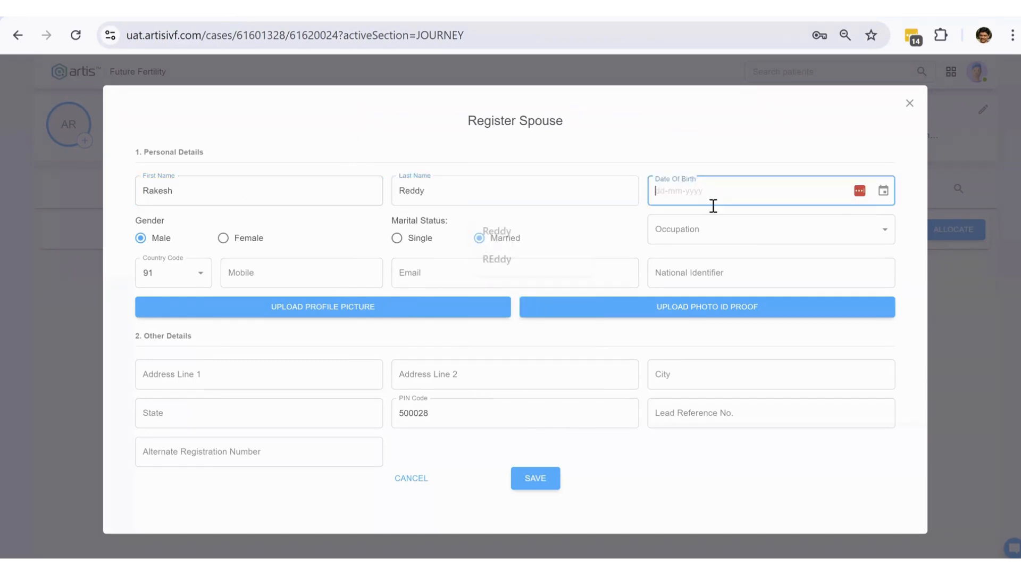
- Set the spouse's date of birth to 03-01-1997 in the calendar
left_click(888, 192)
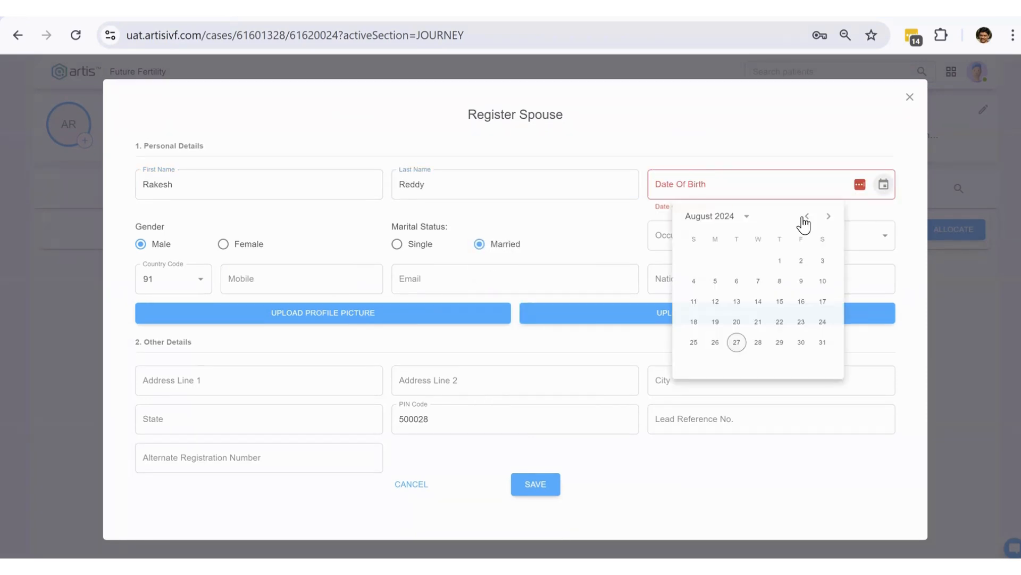
left_click(746, 217)
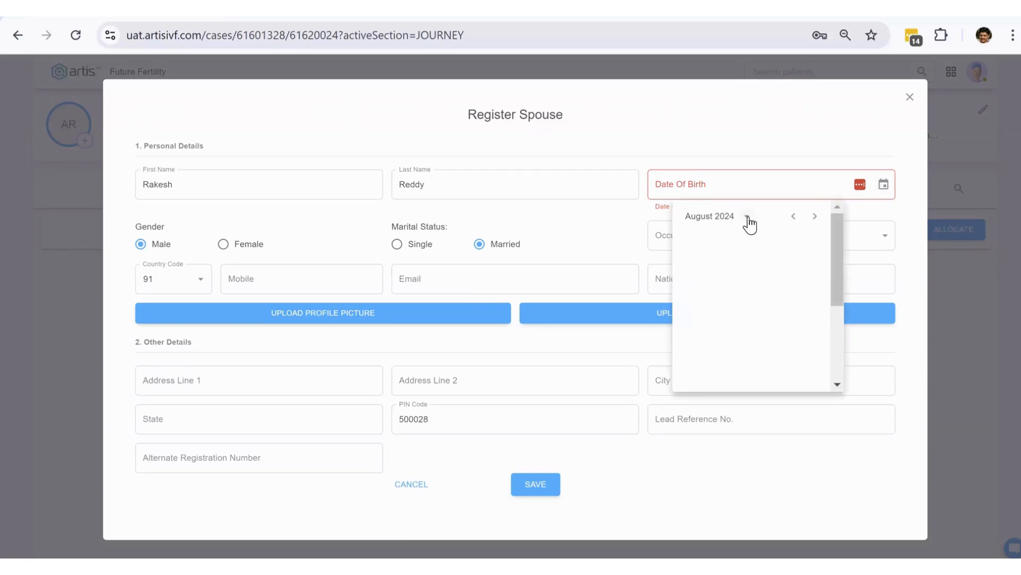
left_click(744, 217)
left_click(740, 217)
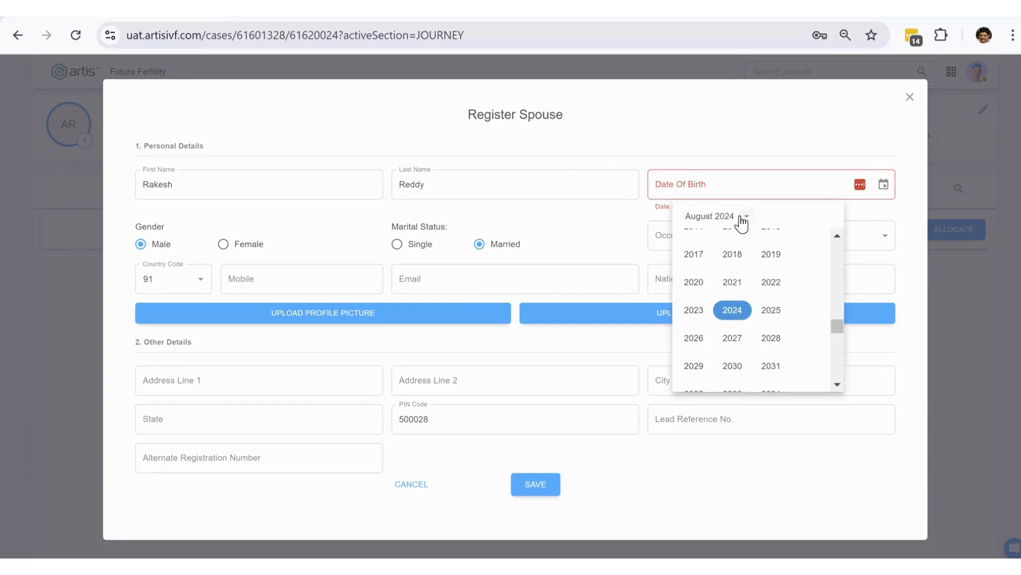
left_click(747, 219)
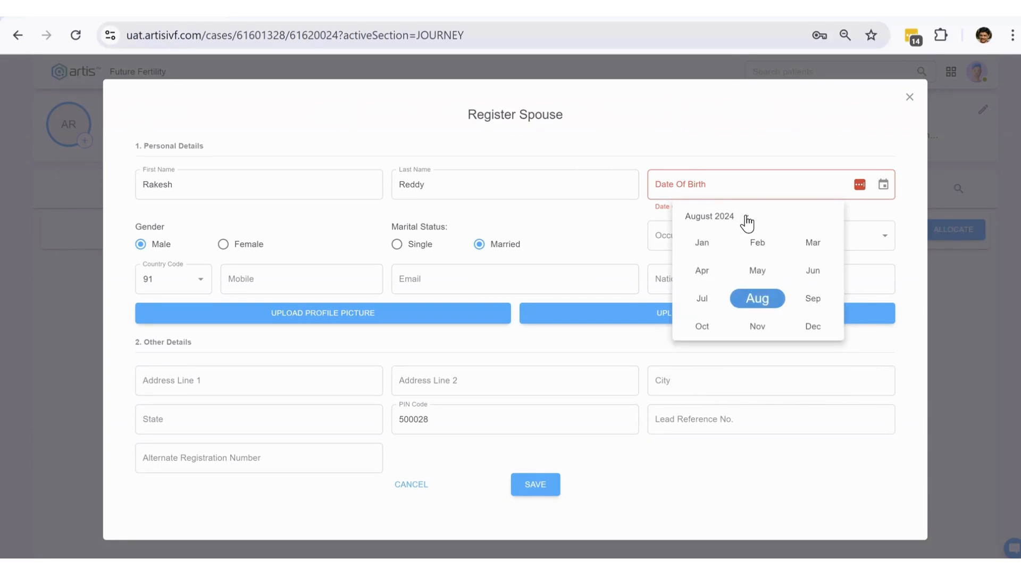
left_click(747, 218)
scroll(824, 298, "up", 3)
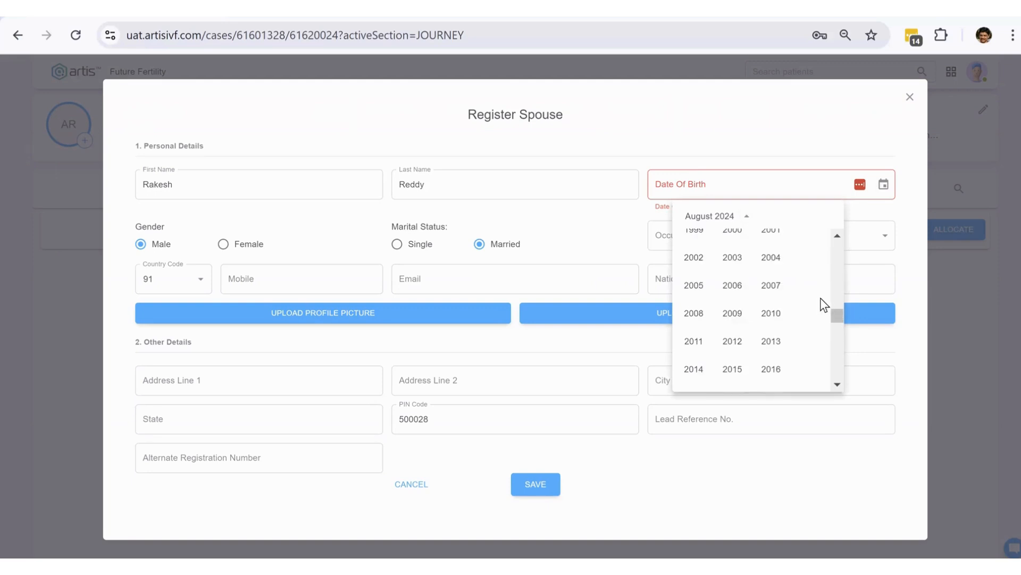
scroll(771, 325, "up", 3)
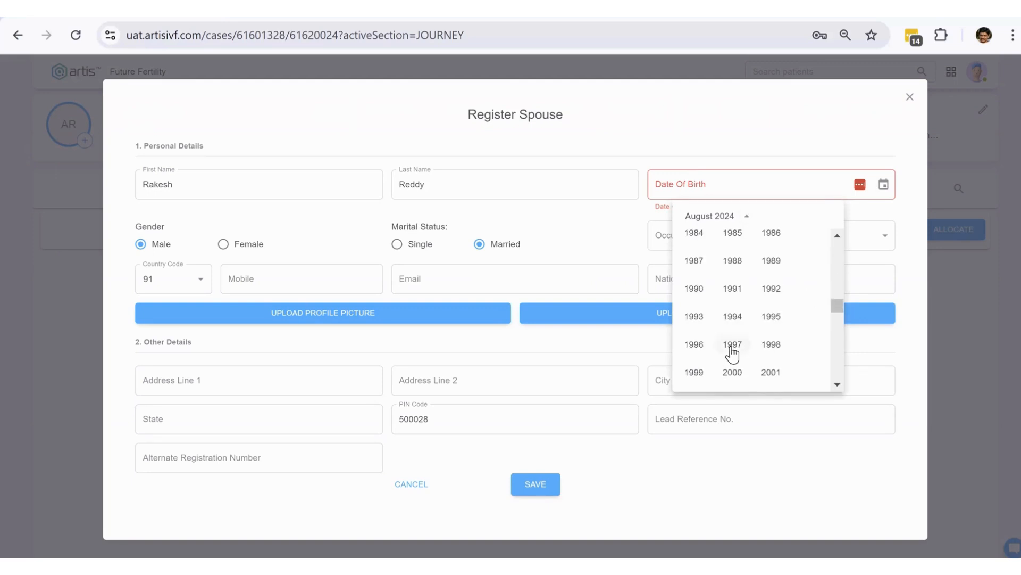
left_click(733, 345)
left_click(707, 247)
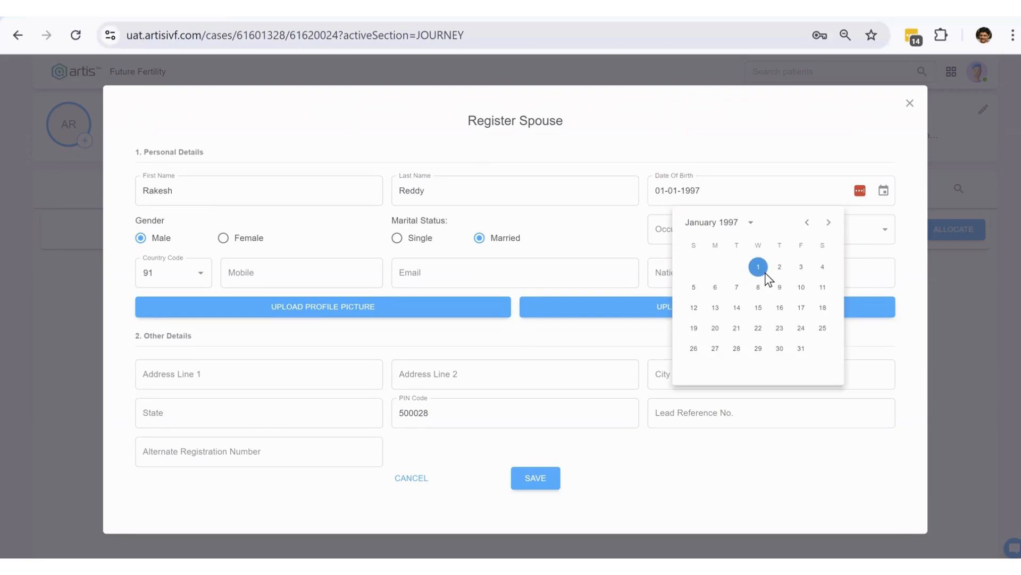
left_click(801, 266)
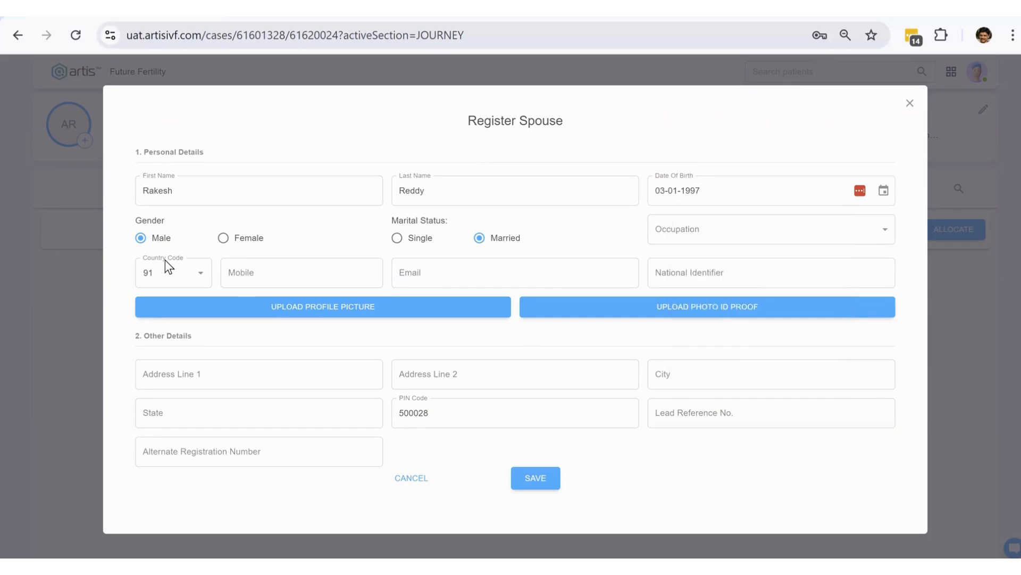
- Choose Bank Employee as occupation, enter the spouse's mobile number, and save
left_click(718, 246)
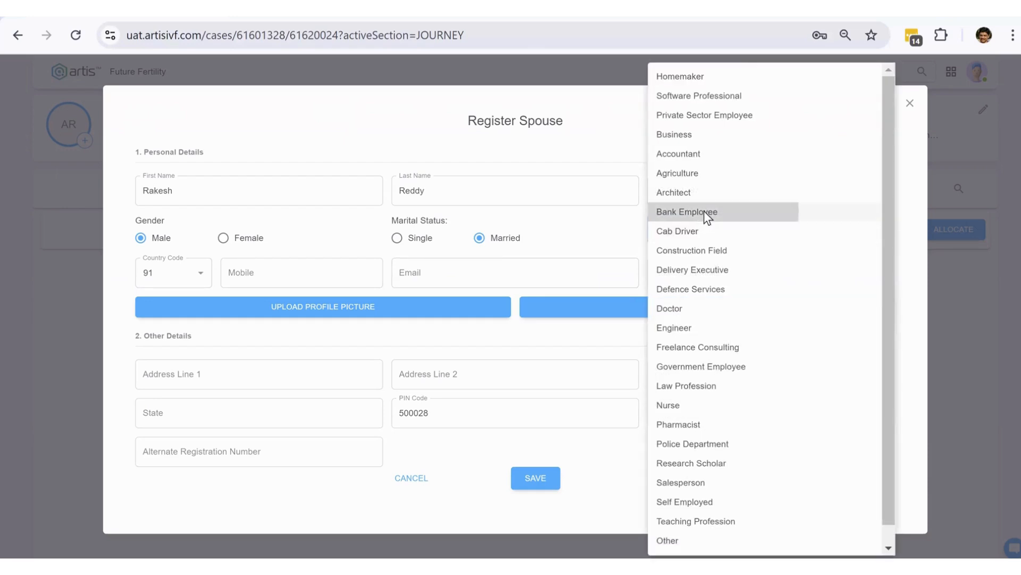
key("Return")
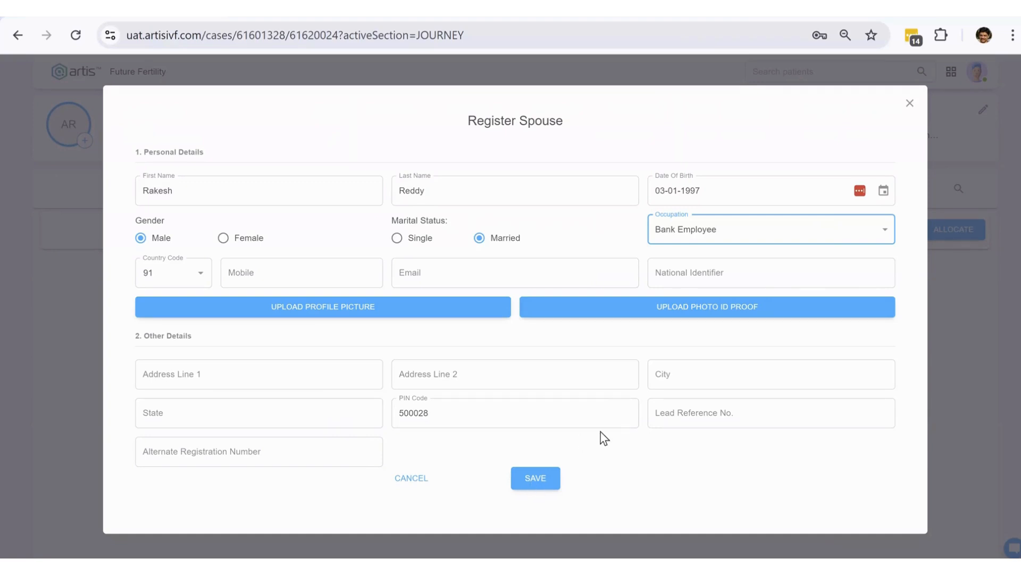
left_click(289, 277)
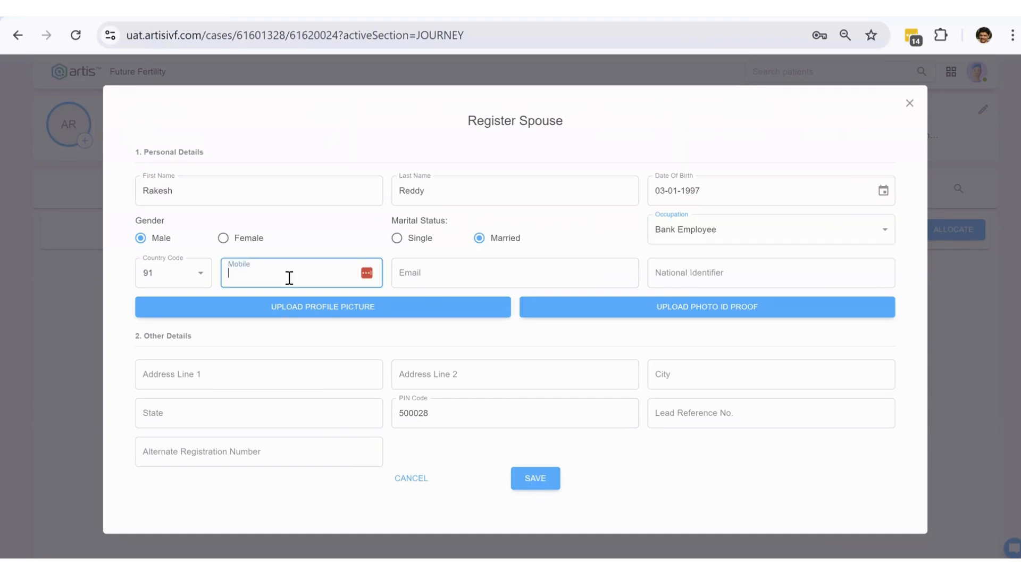
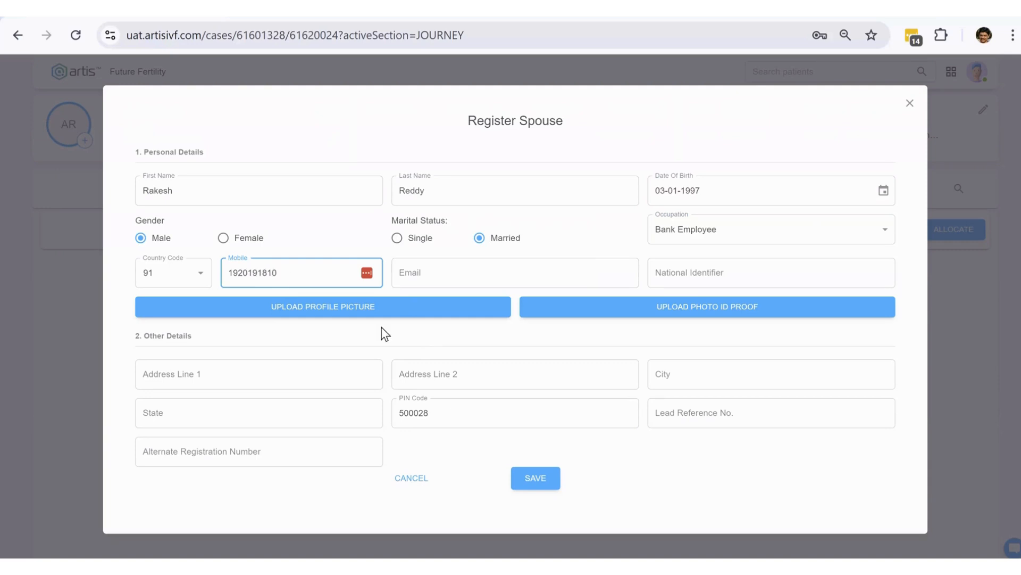
left_click(531, 479)
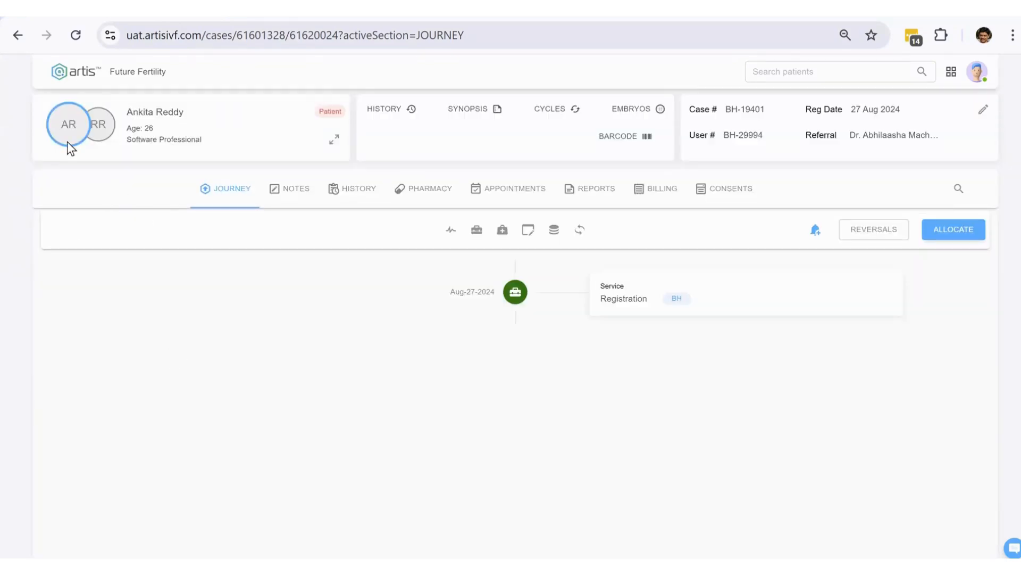
left_click(100, 127)
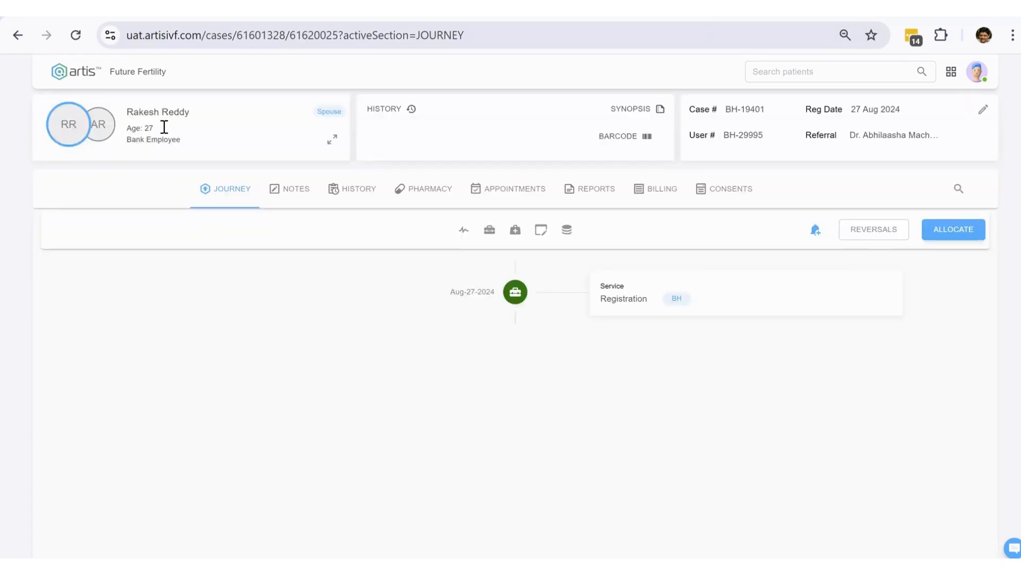
triple_click(728, 110)
left_click_drag(768, 109, 687, 110)
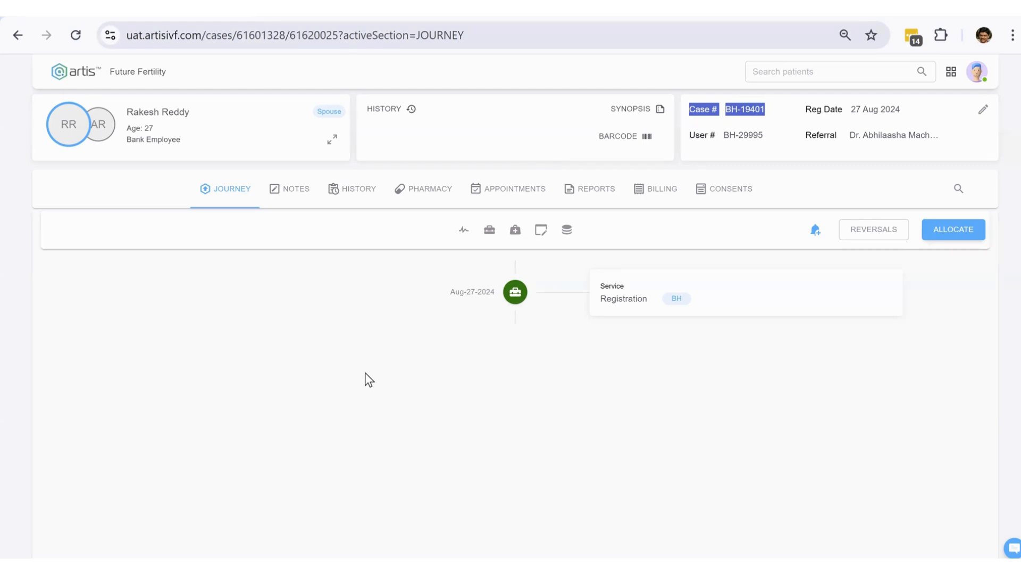
left_click(102, 128)
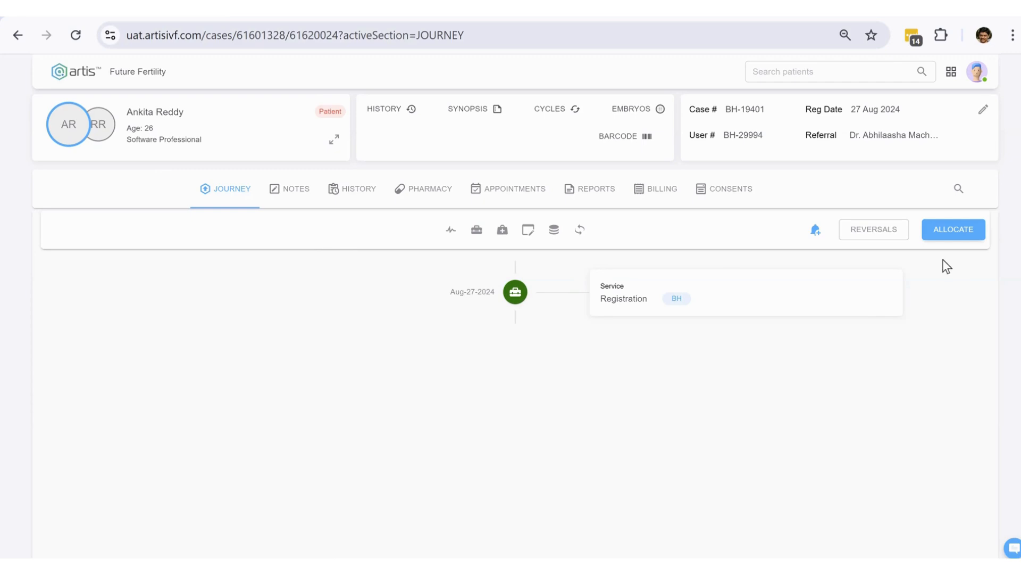
left_click(662, 190)
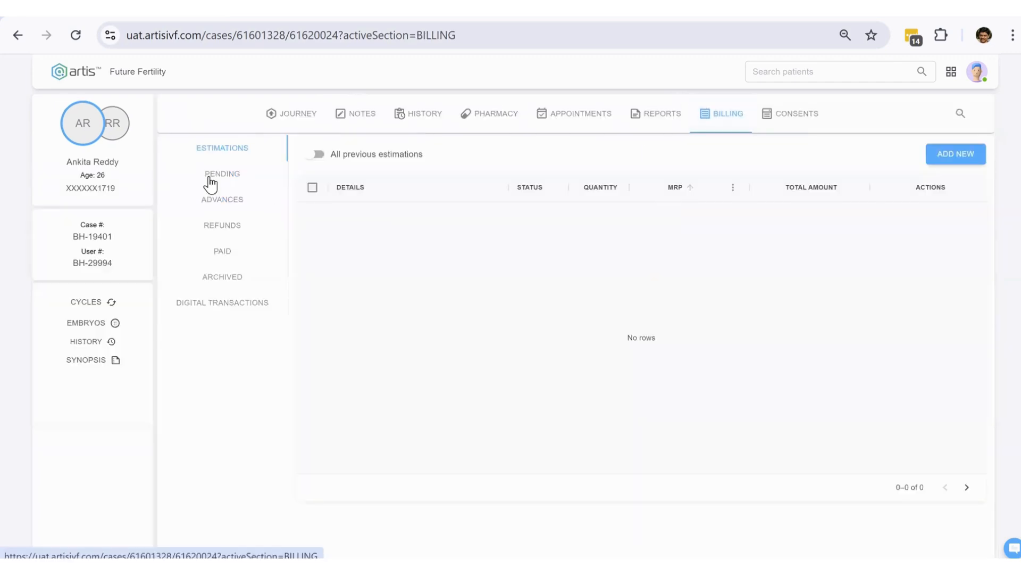
left_click(219, 179)
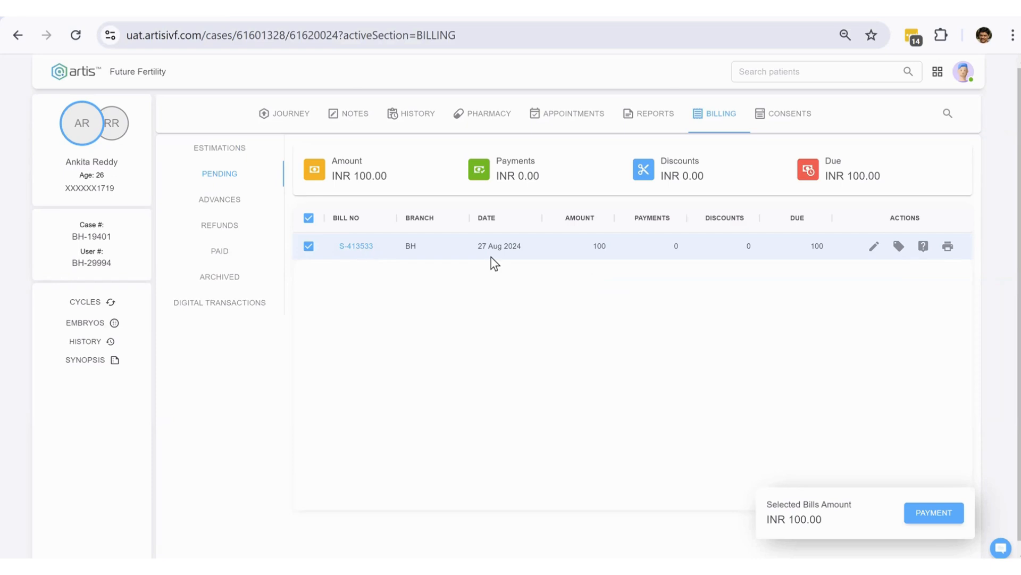
left_click(366, 249)
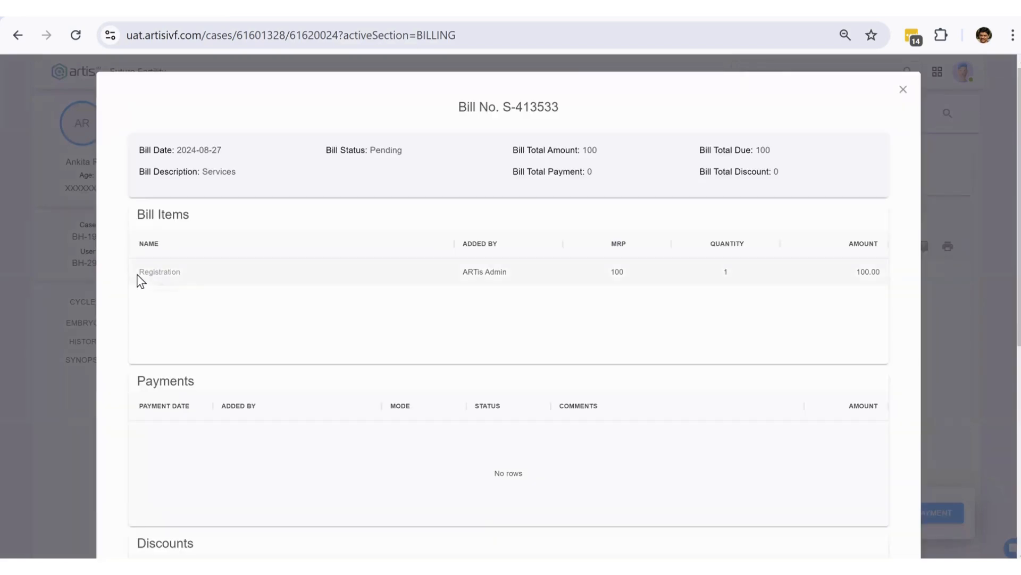
double_click(160, 274)
double_click(616, 272)
key("Escape")
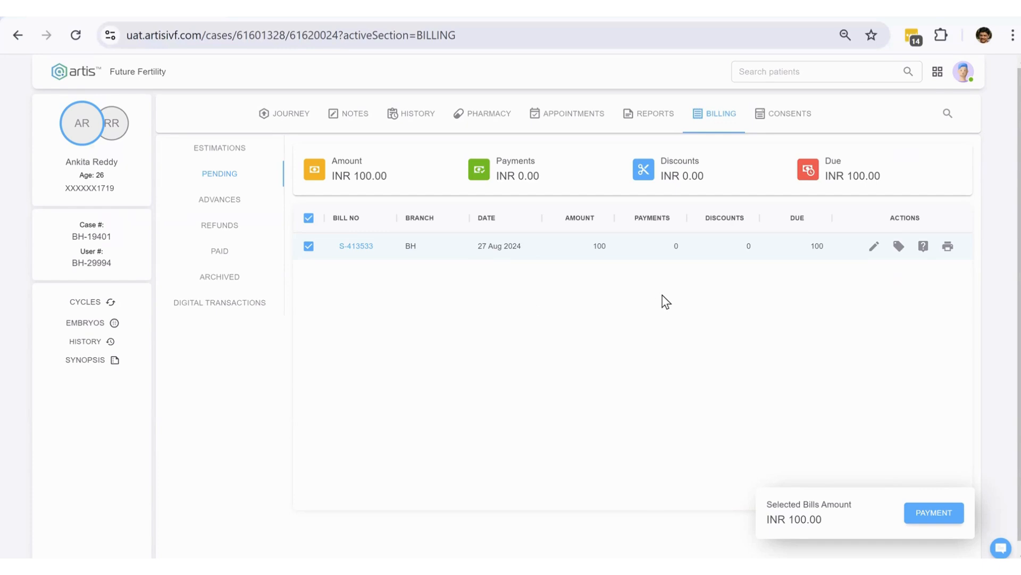
left_click(287, 113)
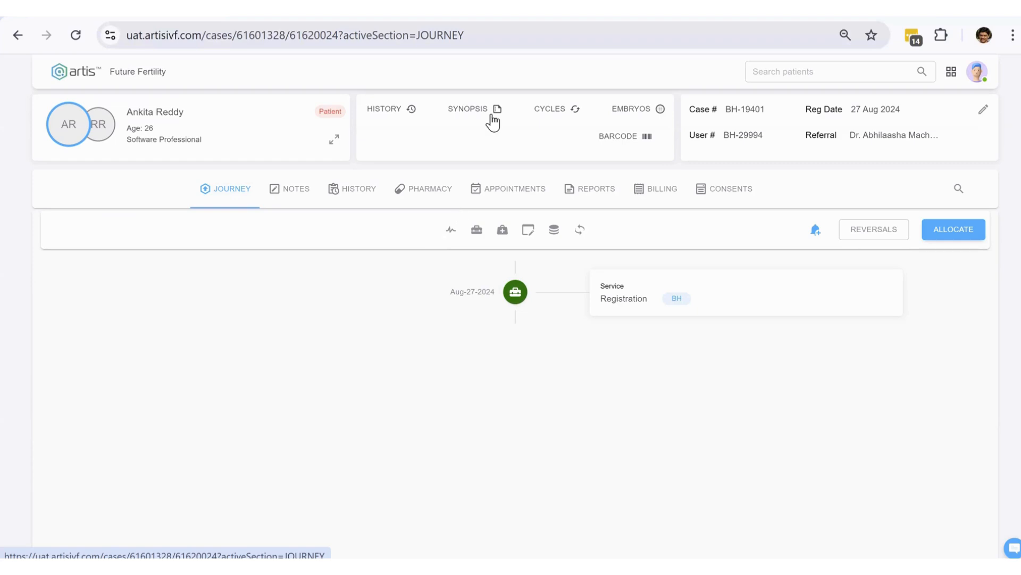
- Open the History tab, collapse Synopsis, and review the History section's marital details
left_click(355, 193)
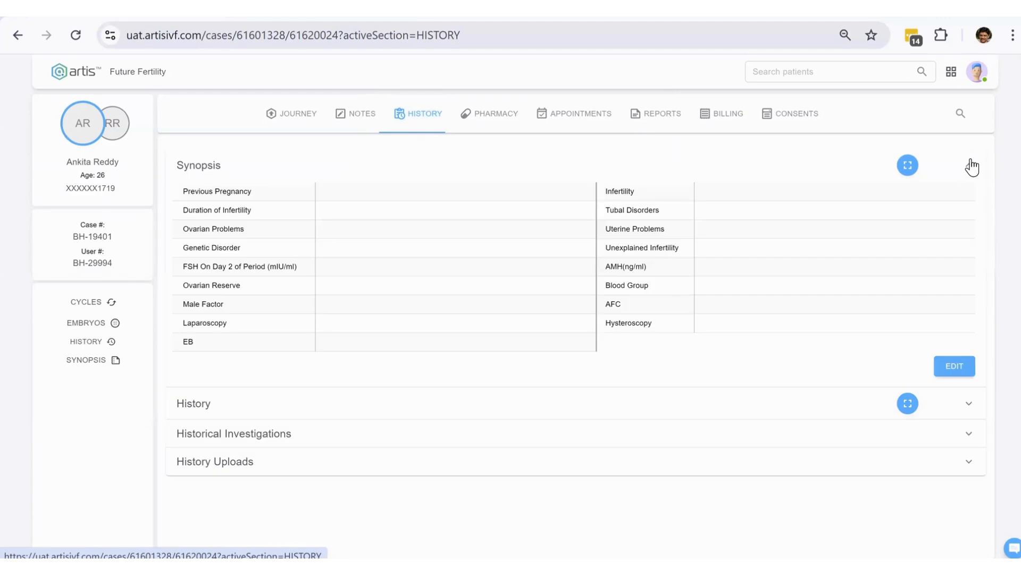
left_click(970, 166)
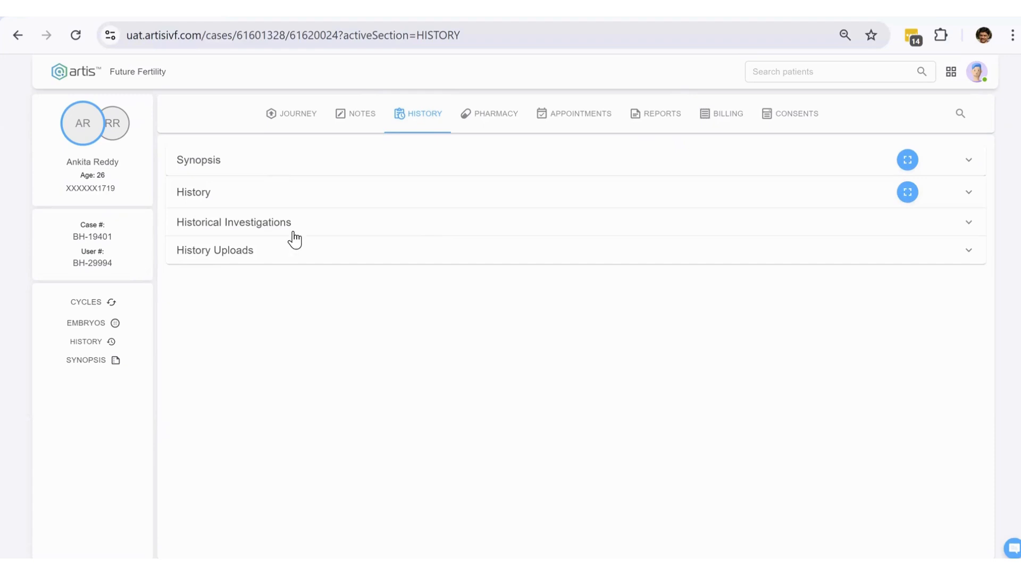
left_click(303, 197)
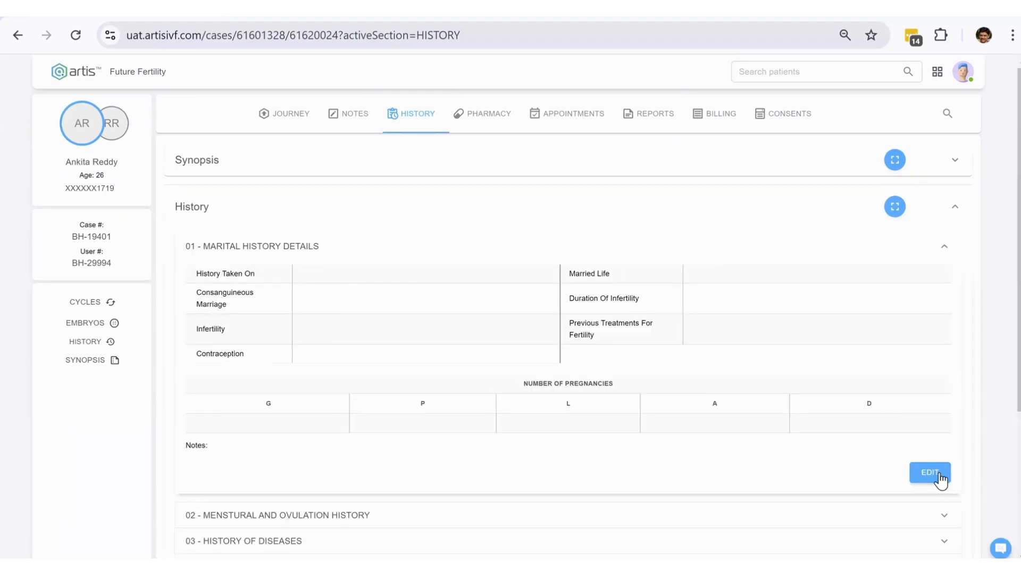
left_click(940, 477)
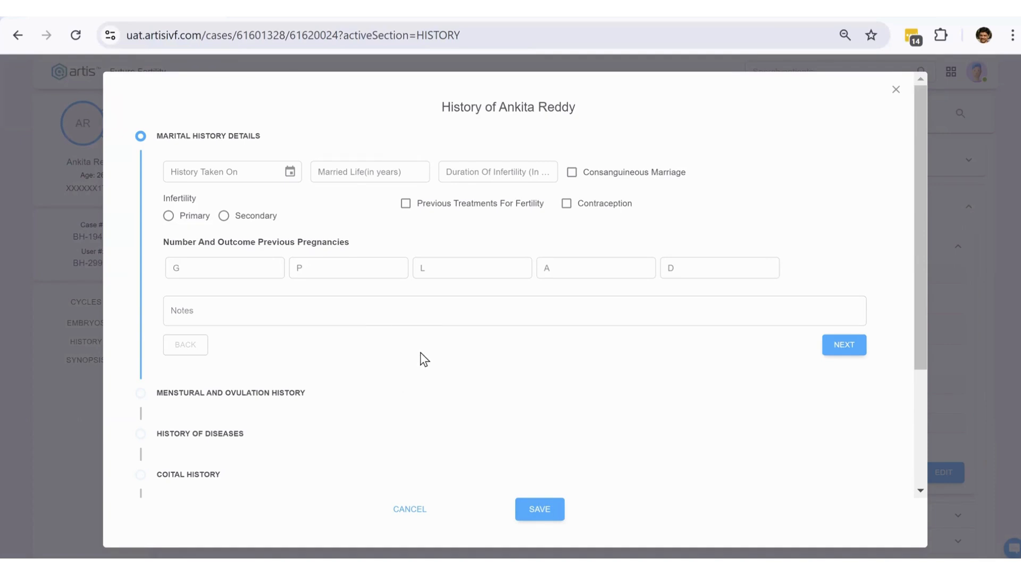
scroll(423, 352, "down", 3)
scroll(421, 332, "up", 3)
scroll(380, 368, "down", 3)
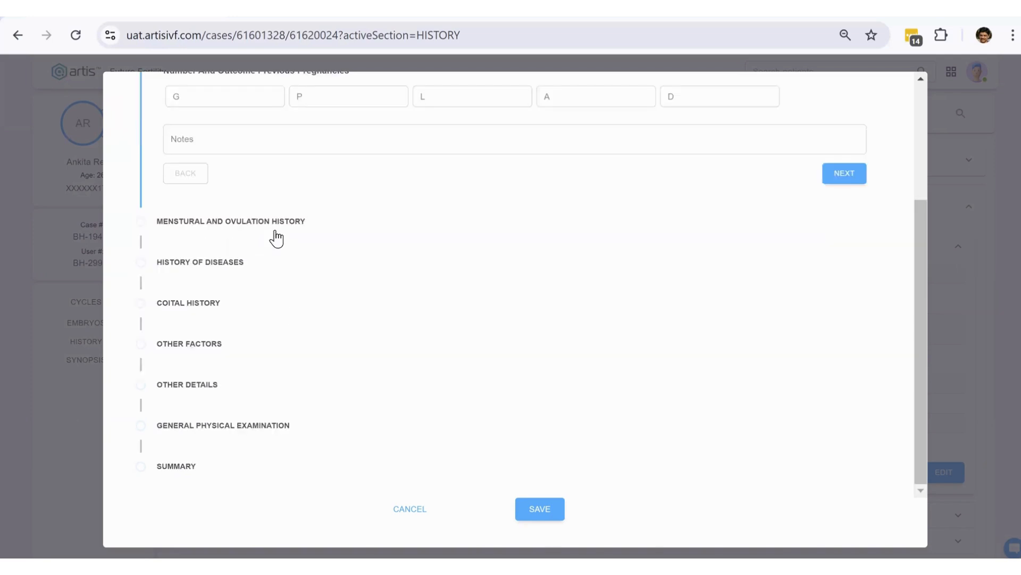
- Review menstrual and ovulation history, then close the expanded view and collapse History
left_click(840, 176)
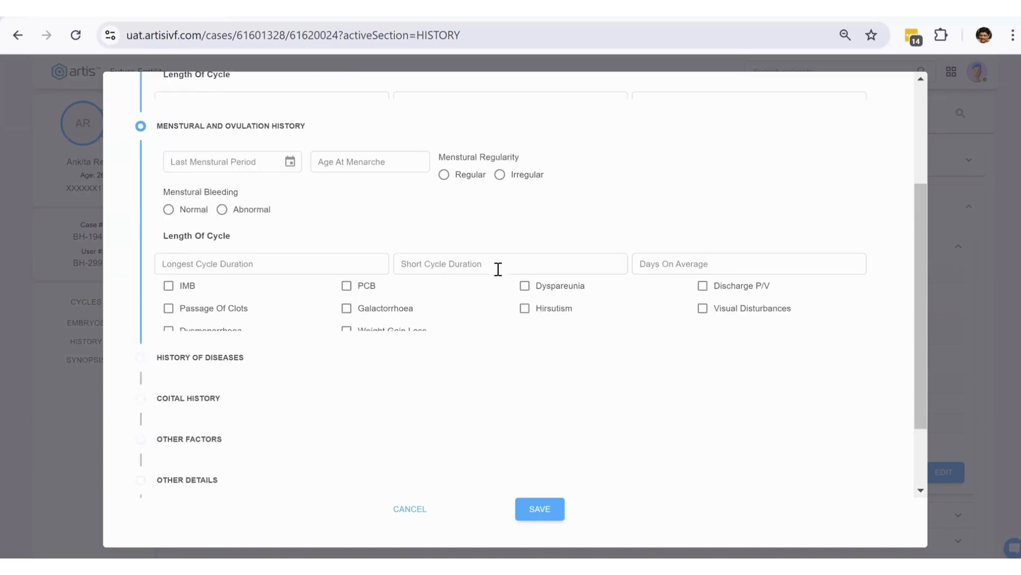
scroll(739, 287, "down", 2)
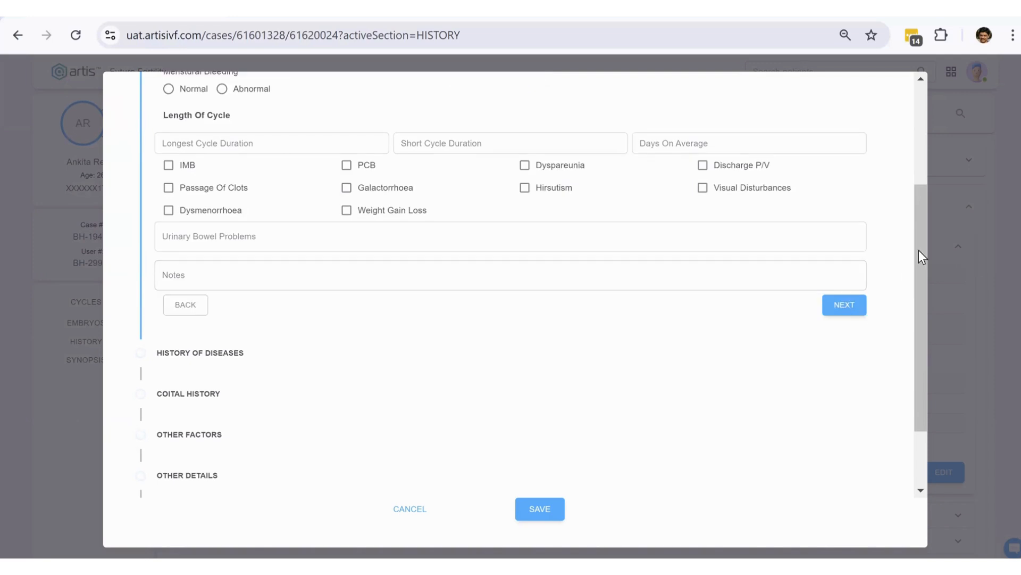
left_click_drag(920, 255, 922, 288)
scroll(920, 337, "down", 1)
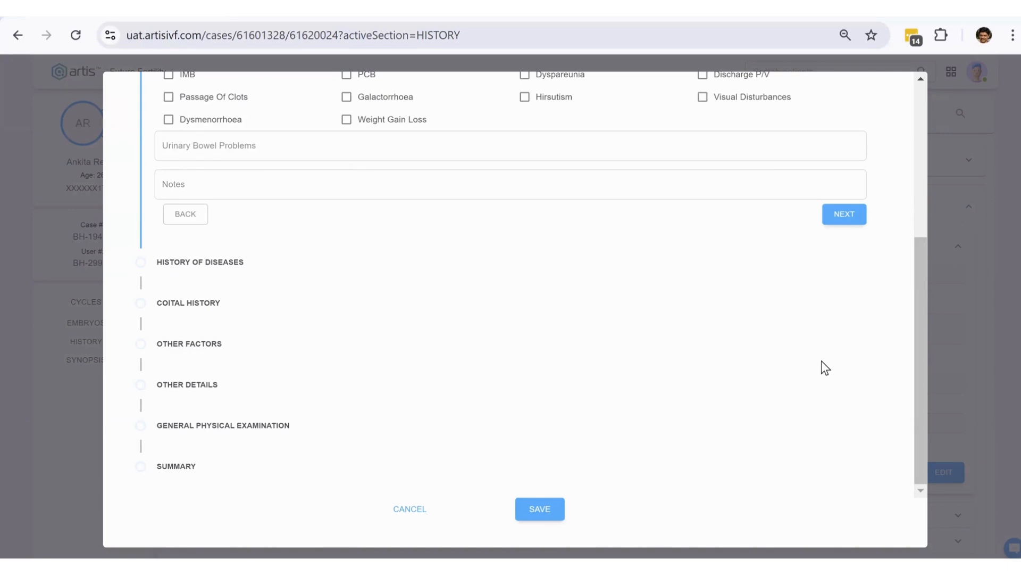
scroll(897, 107, "up", 4)
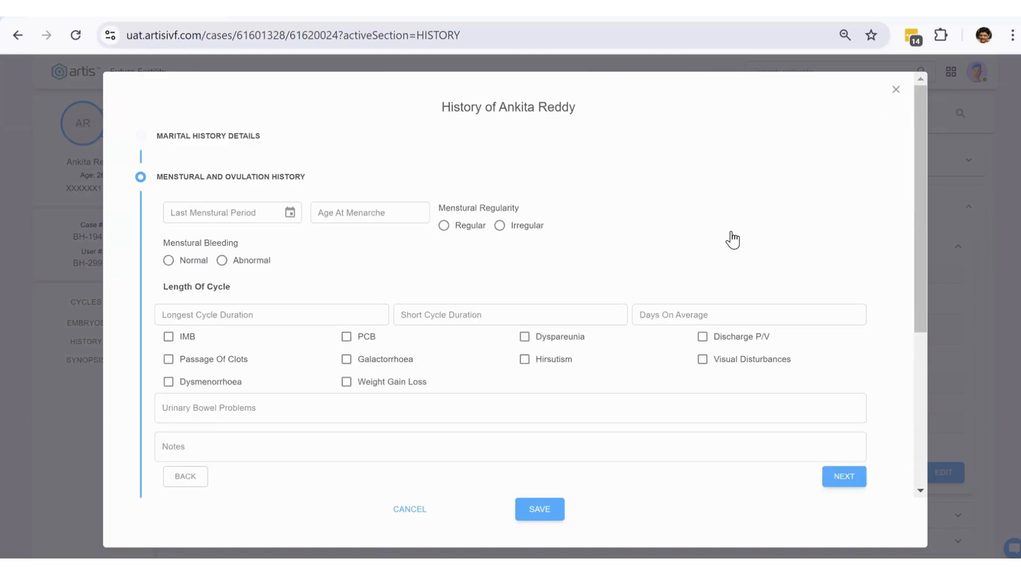
left_click(957, 213)
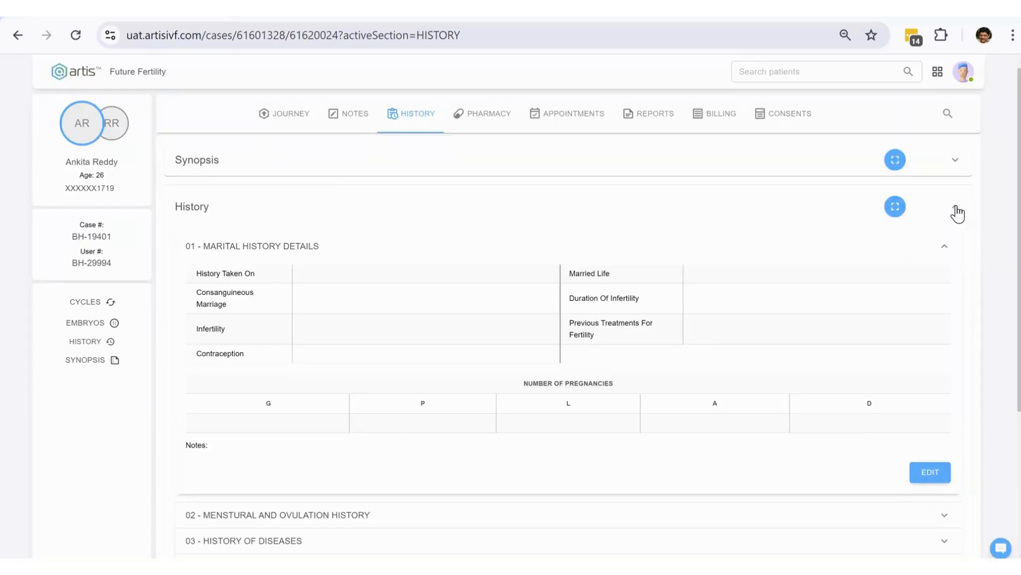
left_click(947, 183)
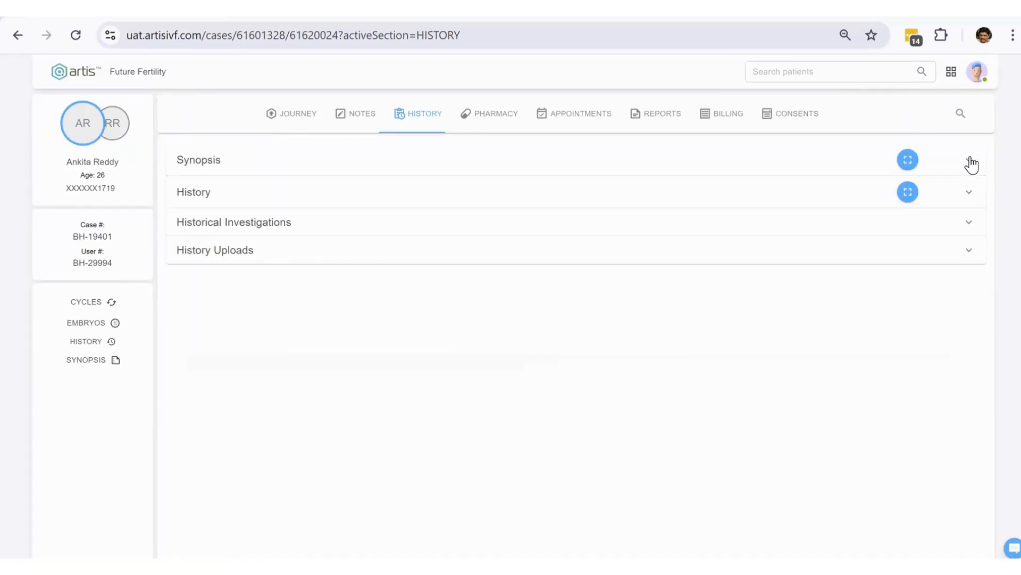
- Expand Synopsis to reveal the blank Previous Pregnancy, FSH, AMH and AFC fields
left_click(969, 162)
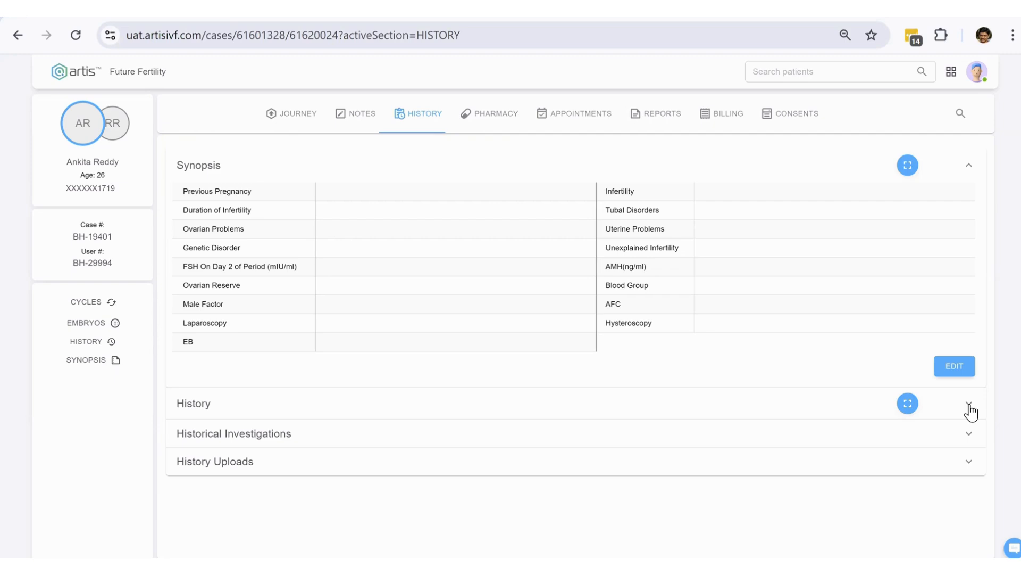
- Inspect the Edit Synopsis form and Previous Pregnancy choices, close without saving, and collapse Synopsis
left_click(955, 366)
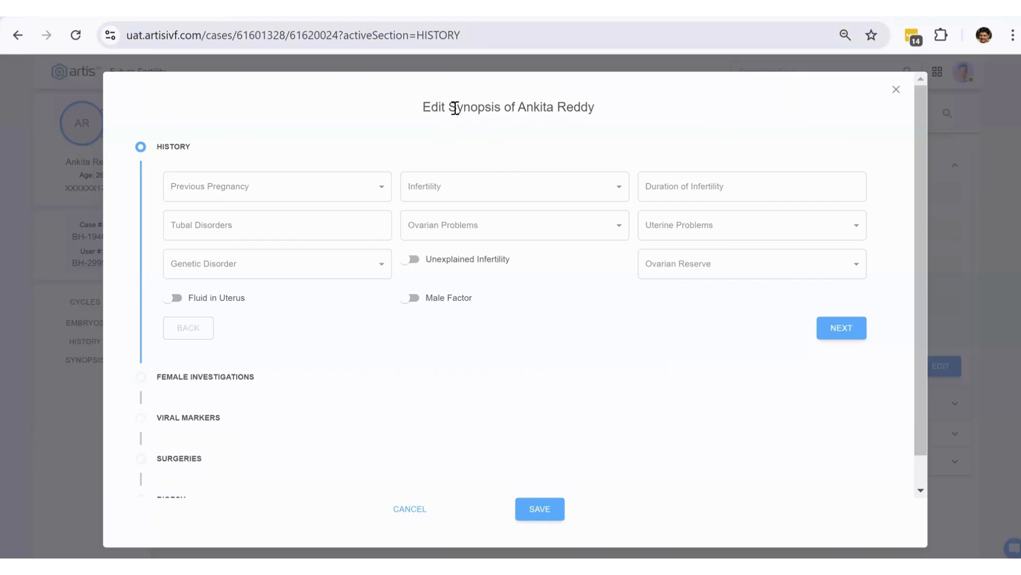
left_click_drag(449, 106, 504, 105)
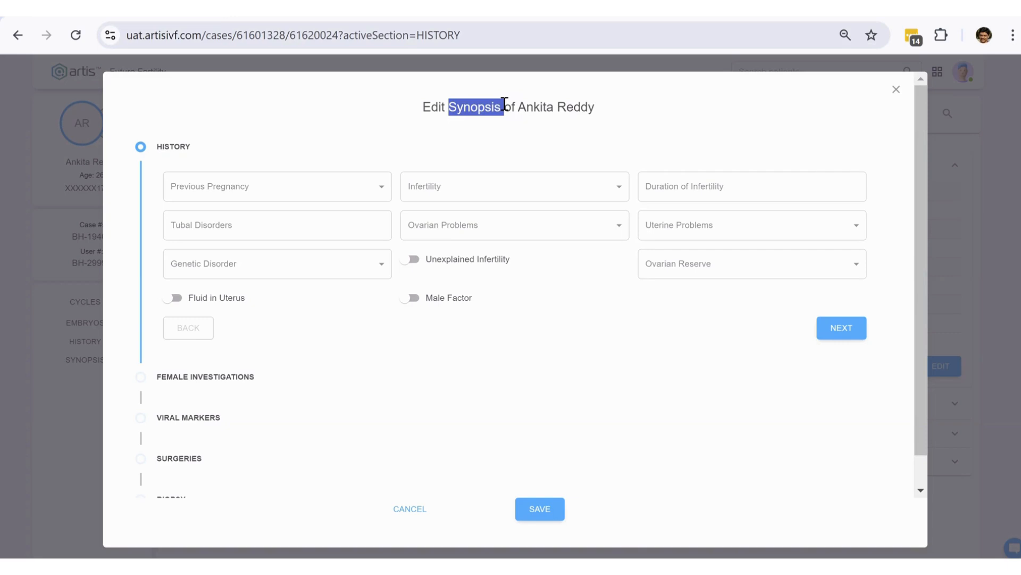
left_click(388, 194)
left_click(612, 189)
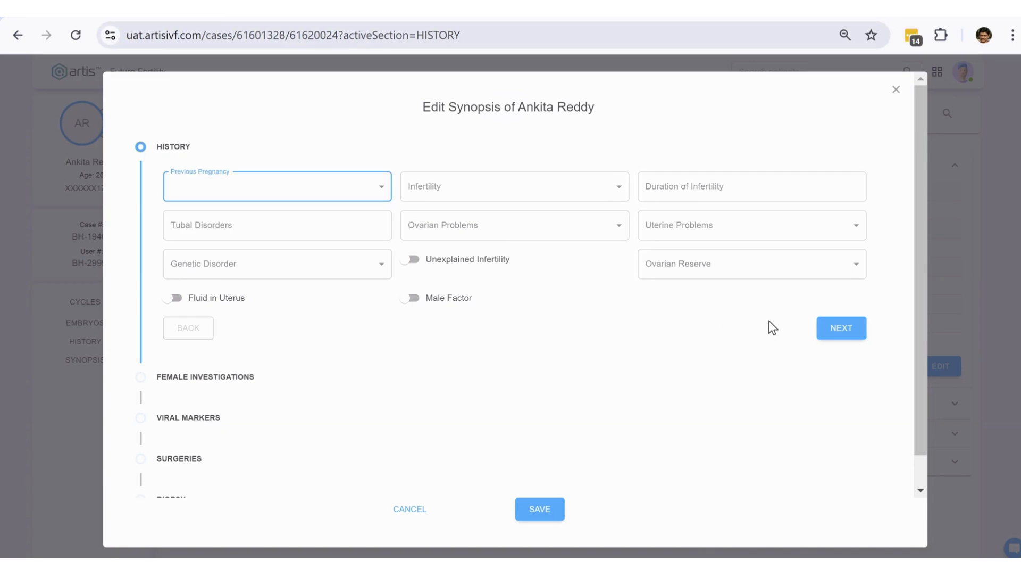
scroll(650, 346, "down", 1)
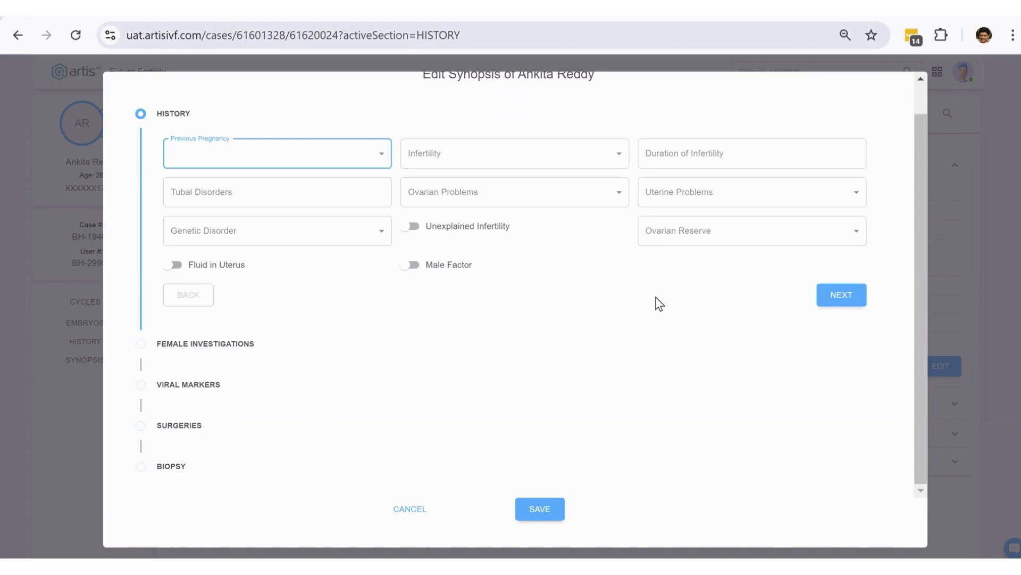
scroll(490, 319, "up", 1)
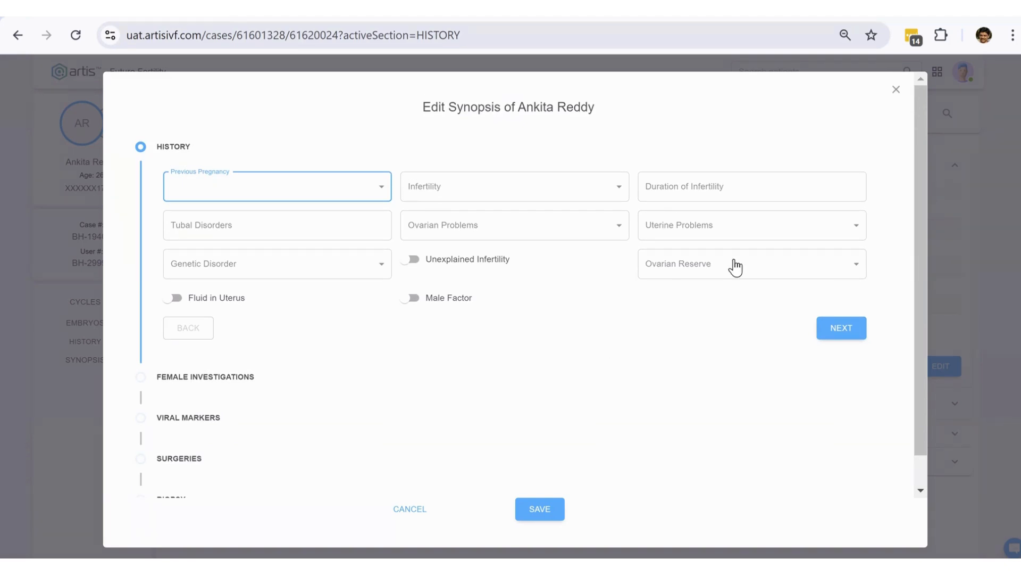
left_click(896, 92)
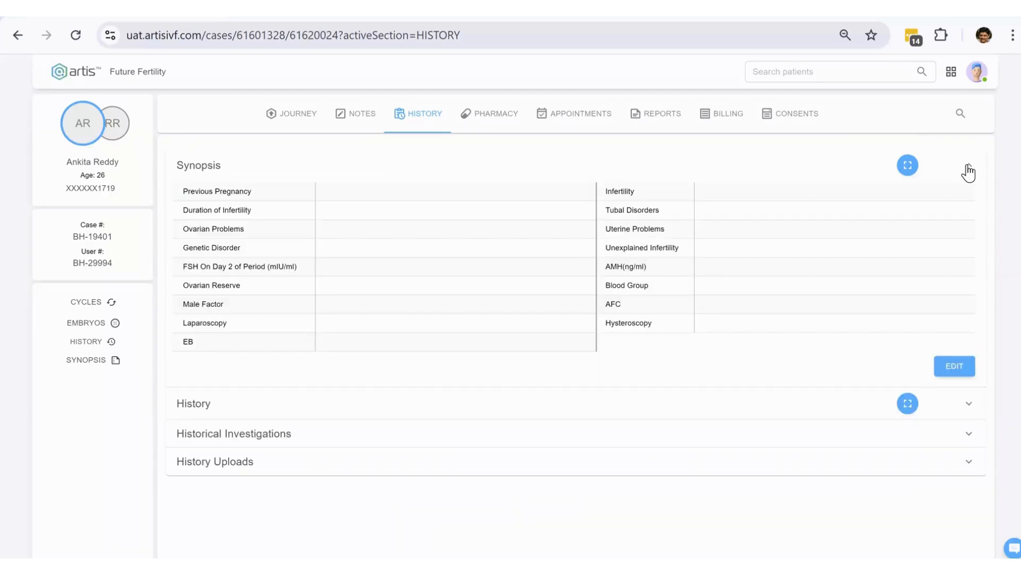
left_click(969, 166)
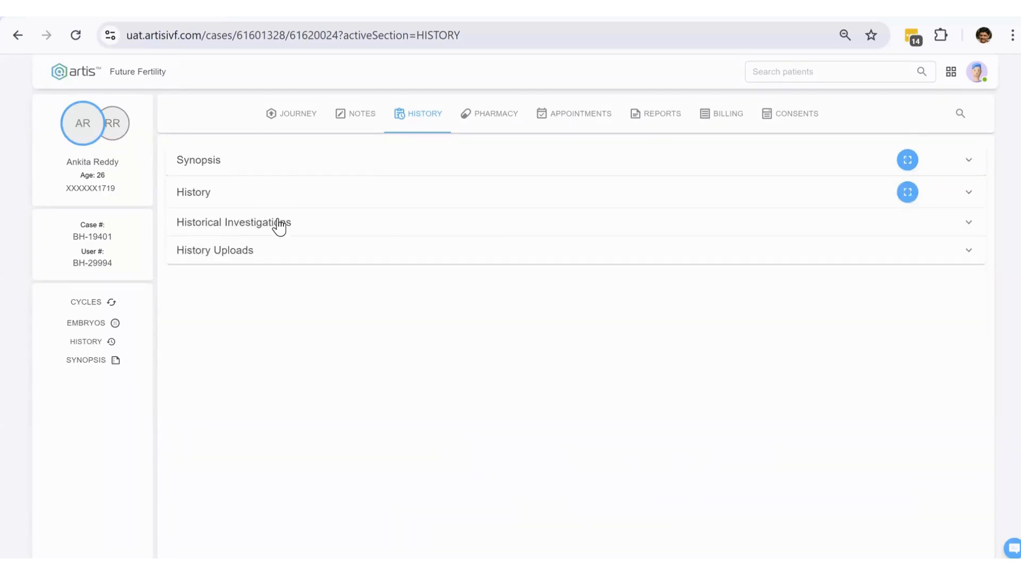
- Save an A M H historical investigation dated 03-07-2024 with result 12.45
left_click(278, 225)
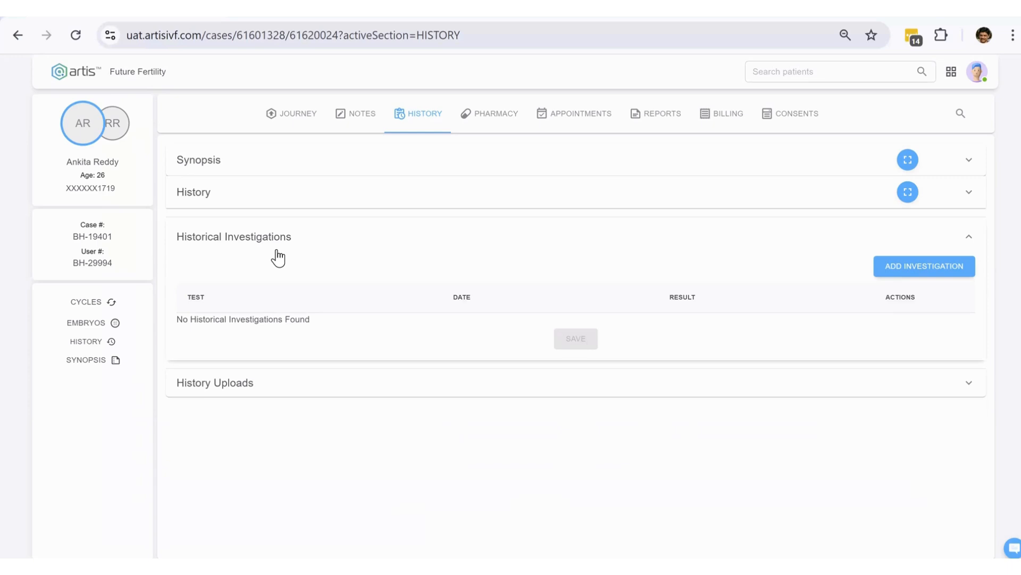
left_click(906, 270)
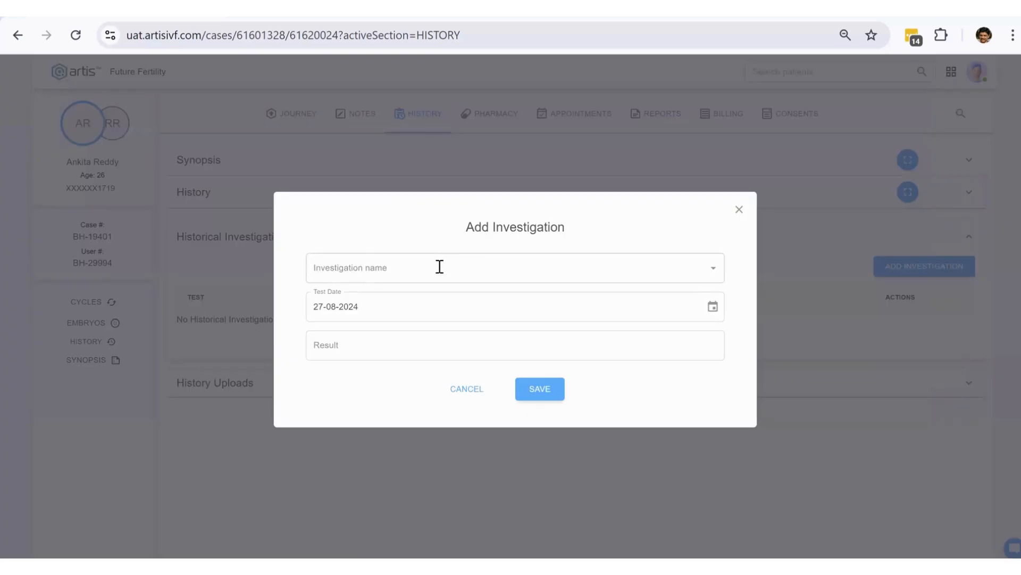
left_click(439, 267)
type("a m")
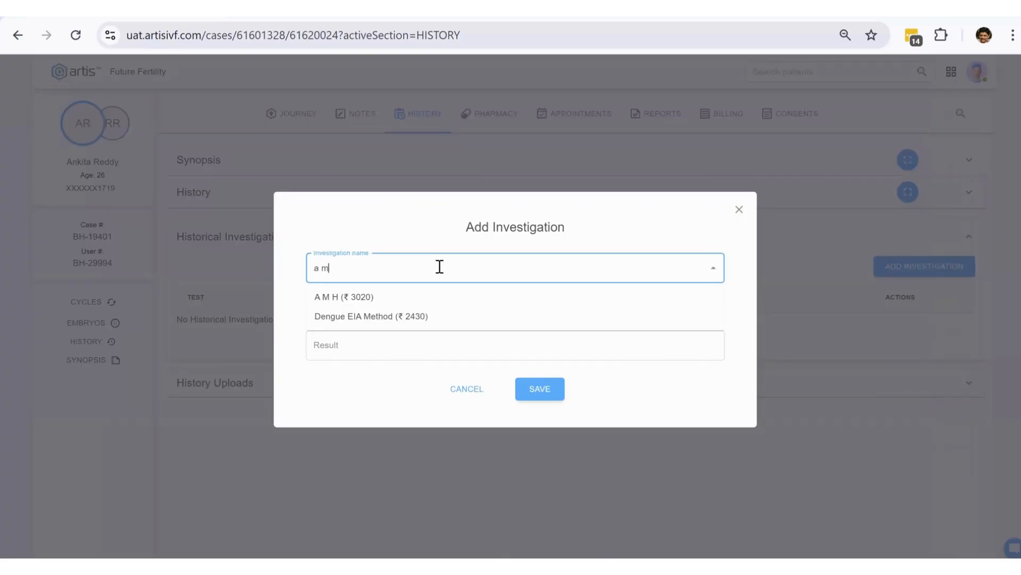
type(" h")
left_click(459, 296)
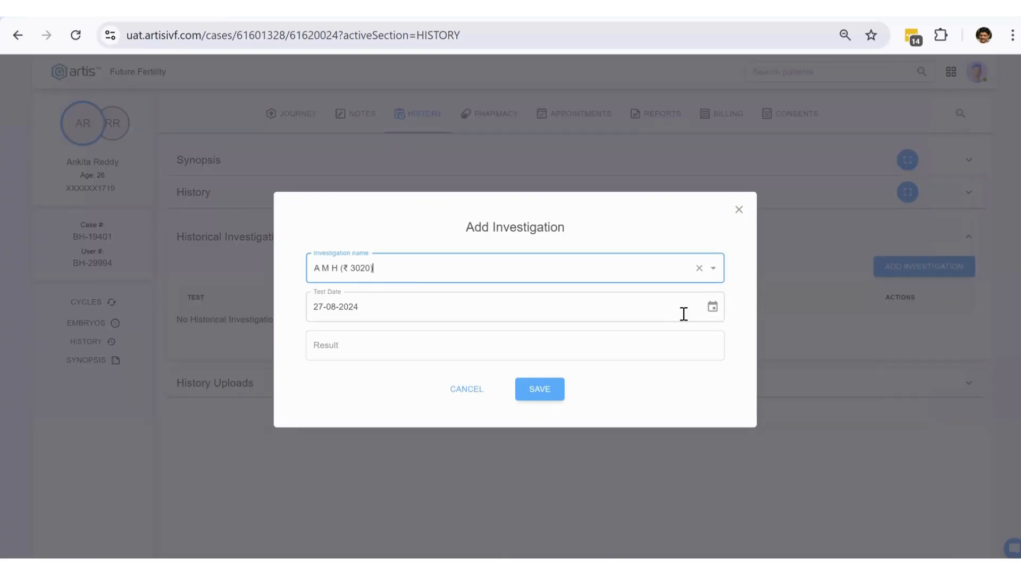
left_click(712, 307)
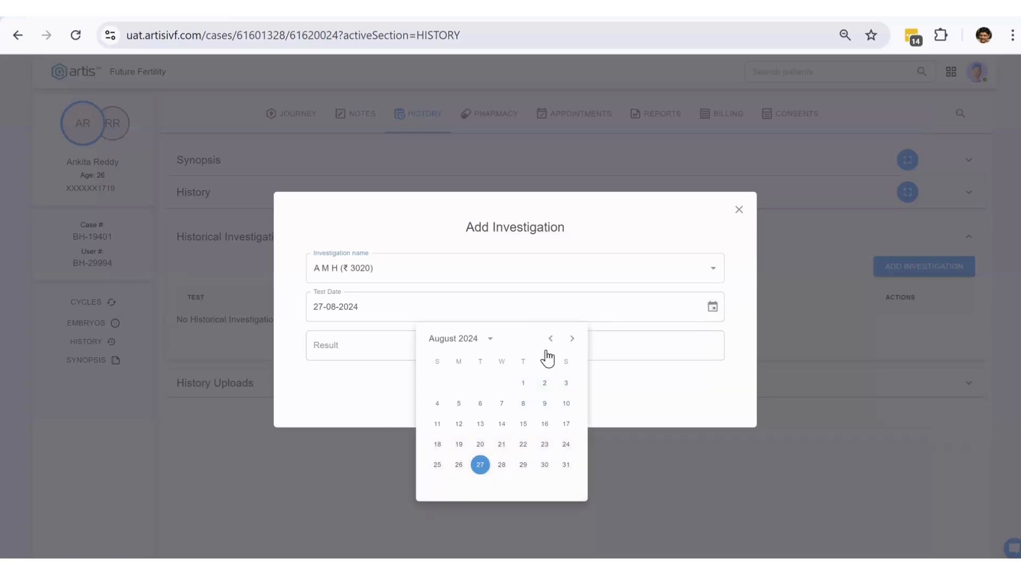
left_click(550, 339)
left_click(501, 383)
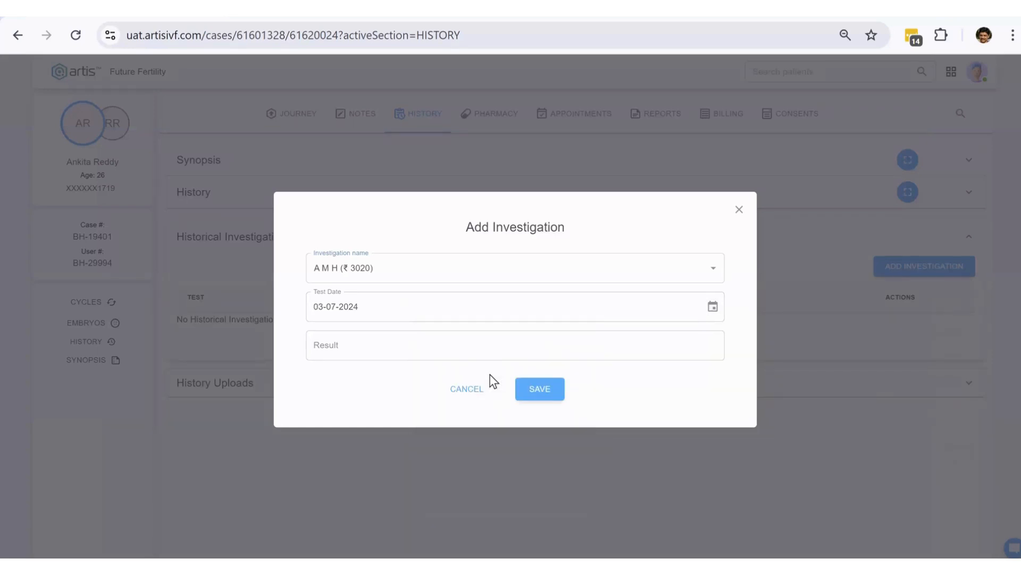
left_click(468, 347)
type("12.45")
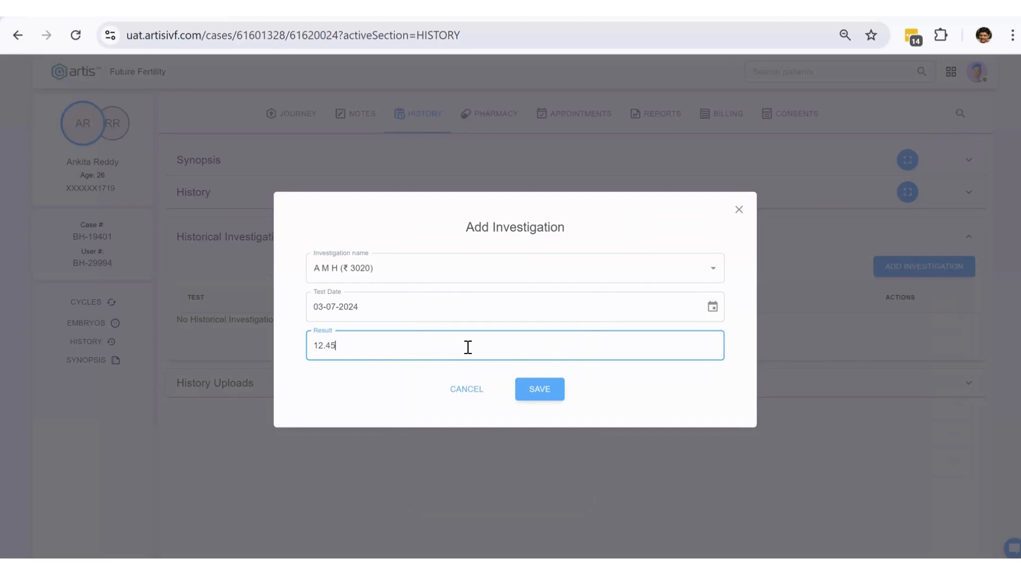
left_click(540, 388)
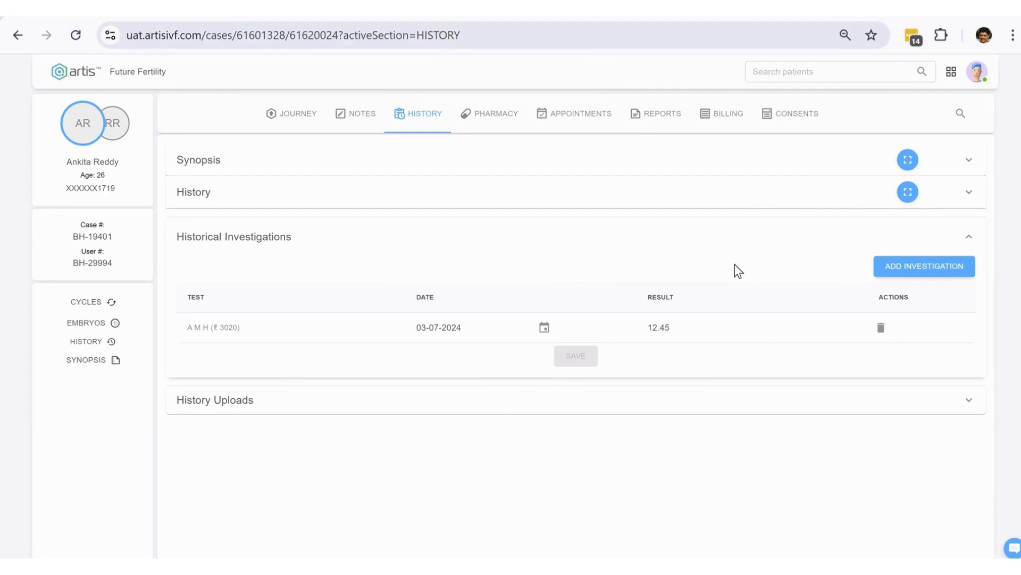
- Collapse Historical Investigations, view the History Uploads drop zone, then collapse it
left_click(476, 244)
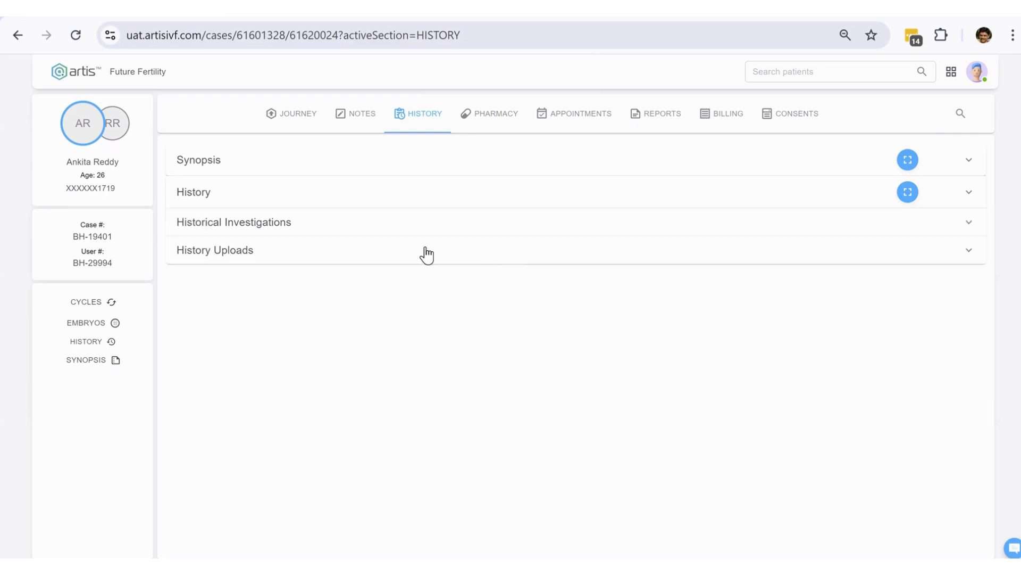
left_click(425, 248)
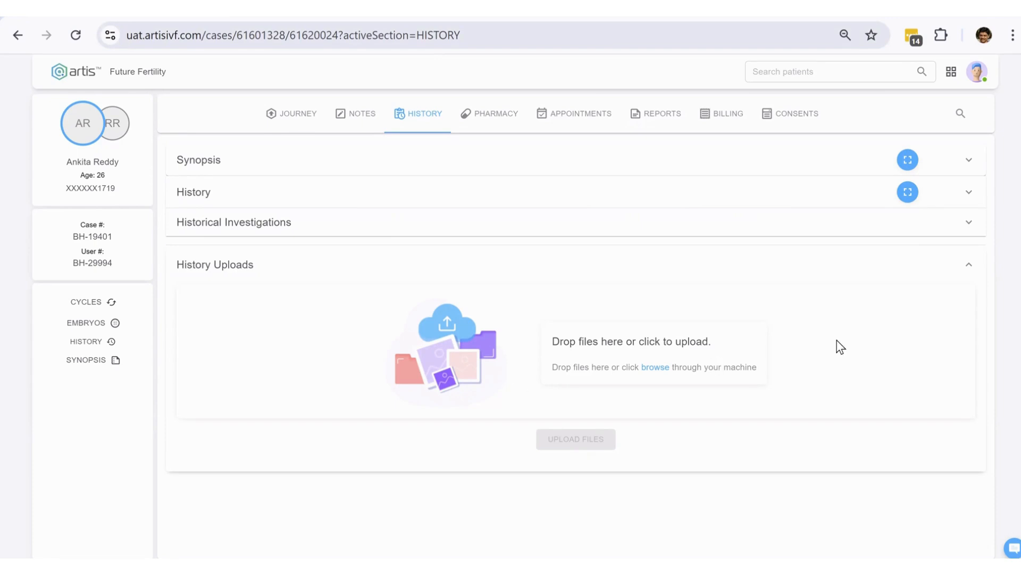
left_click(969, 269)
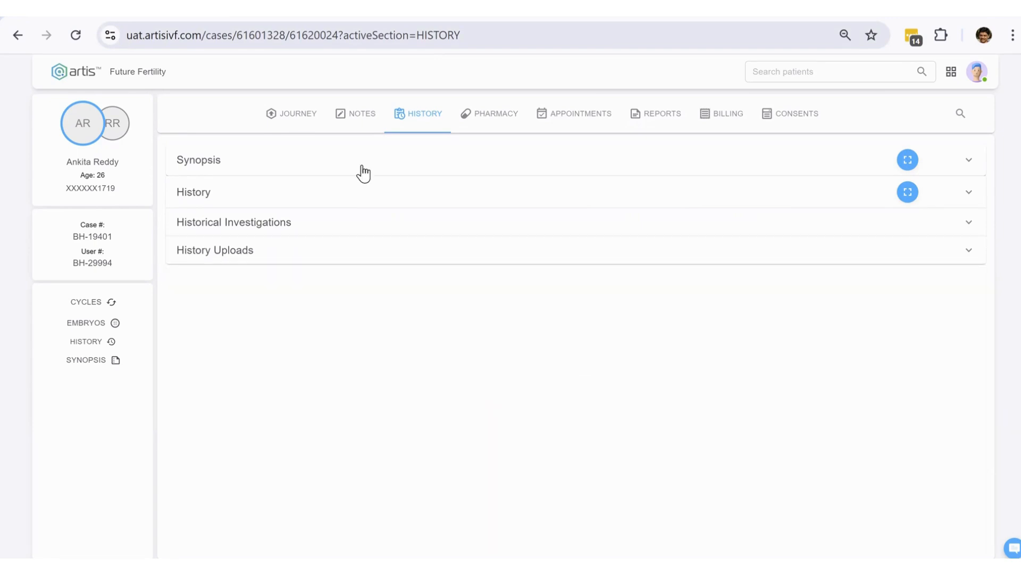
- Switch to the Journey view and preview the printable patient history twice, closing it each time
left_click(299, 115)
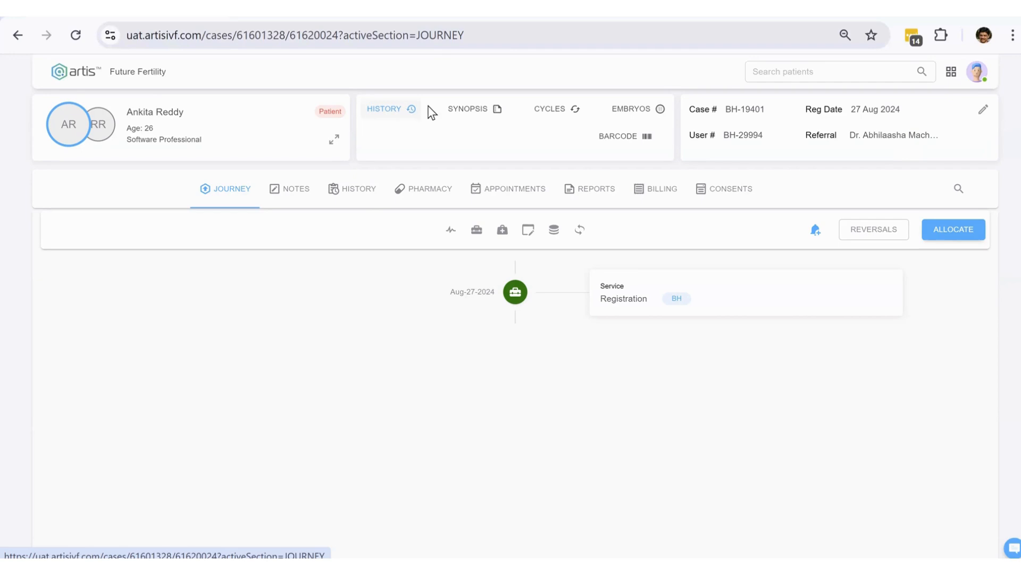
left_click(390, 113)
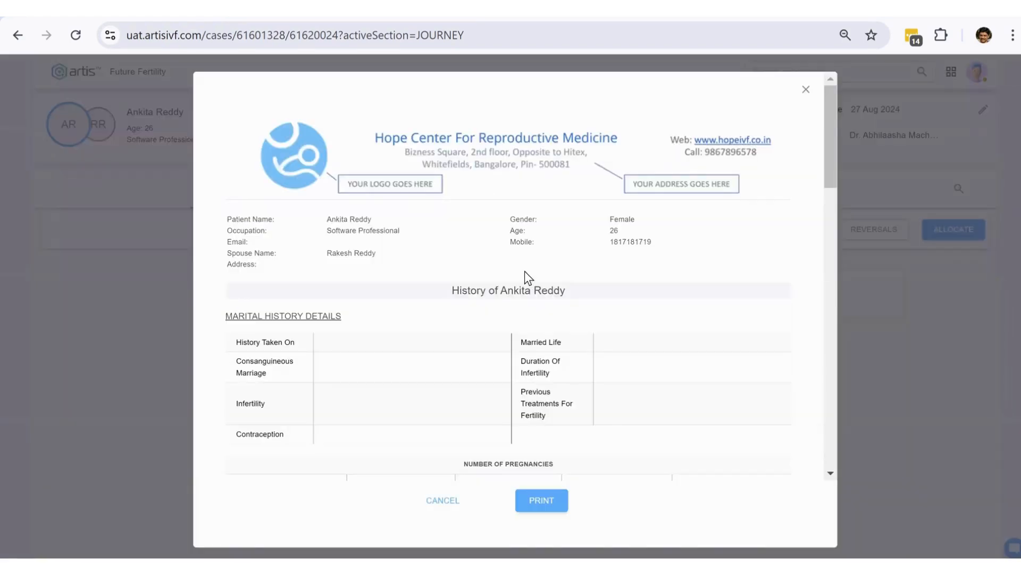
scroll(683, 270, "down", 15)
scroll(683, 270, "up", 15)
left_click(806, 90)
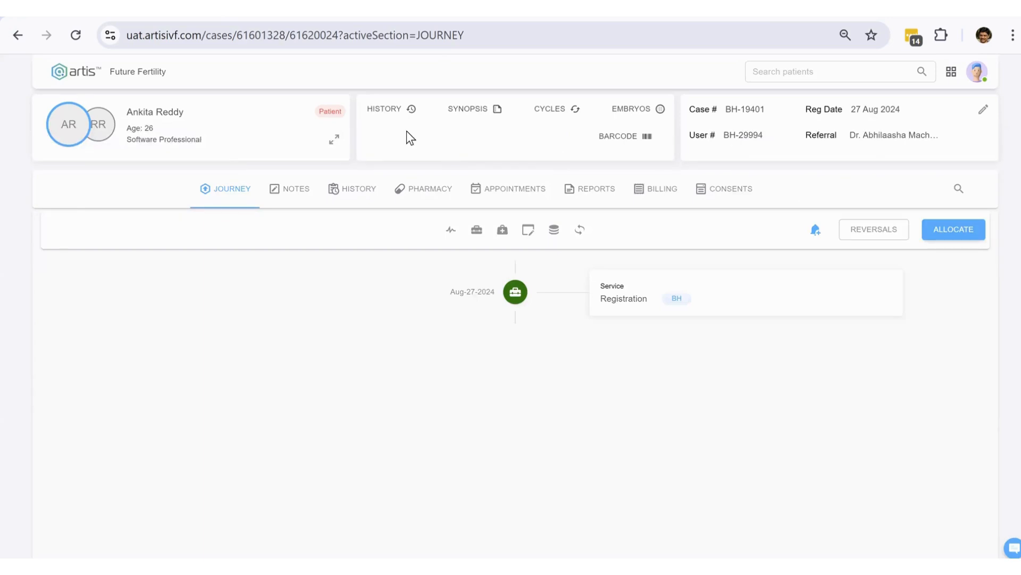
left_click(384, 108)
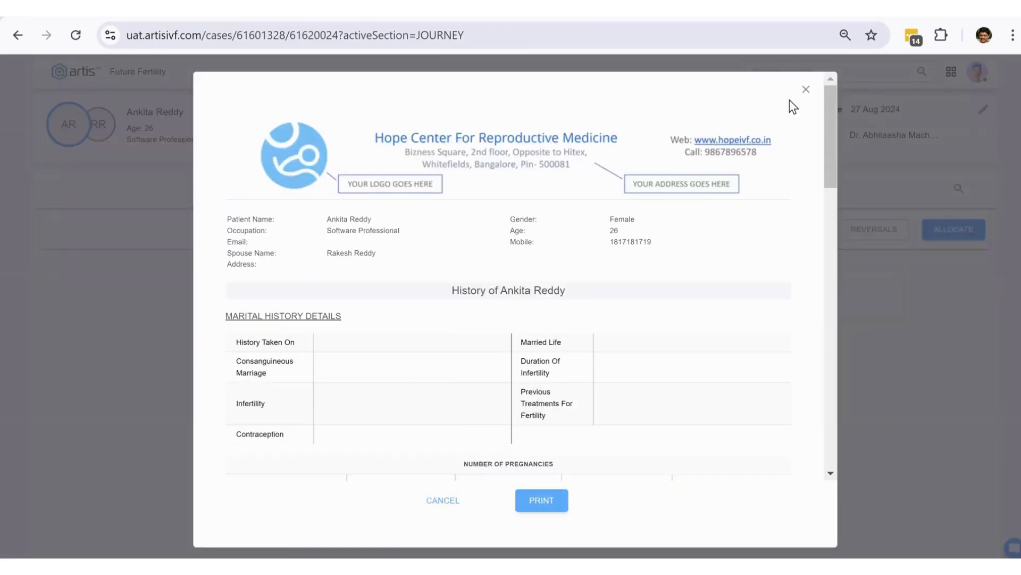
left_click(806, 90)
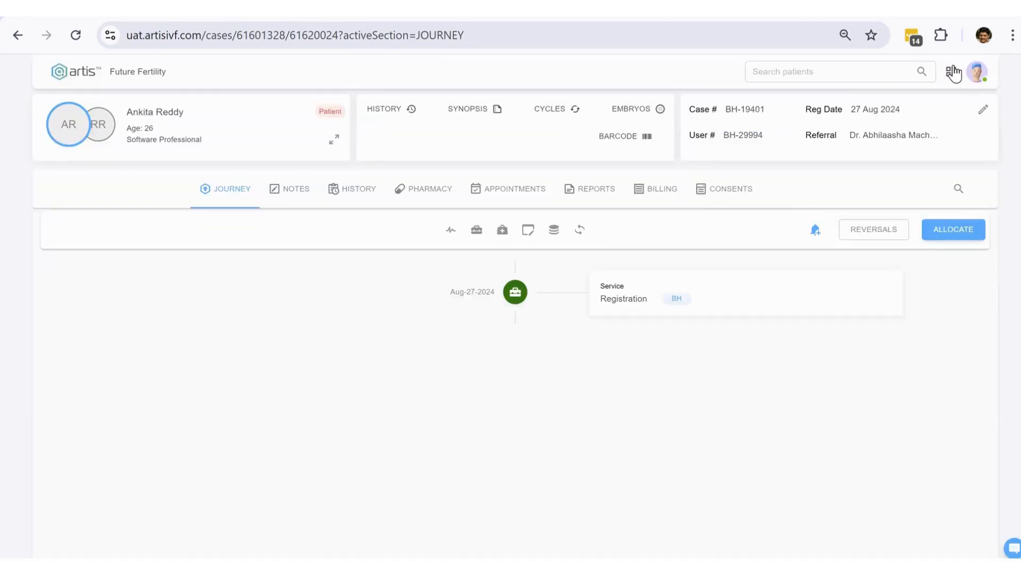
left_click(951, 72)
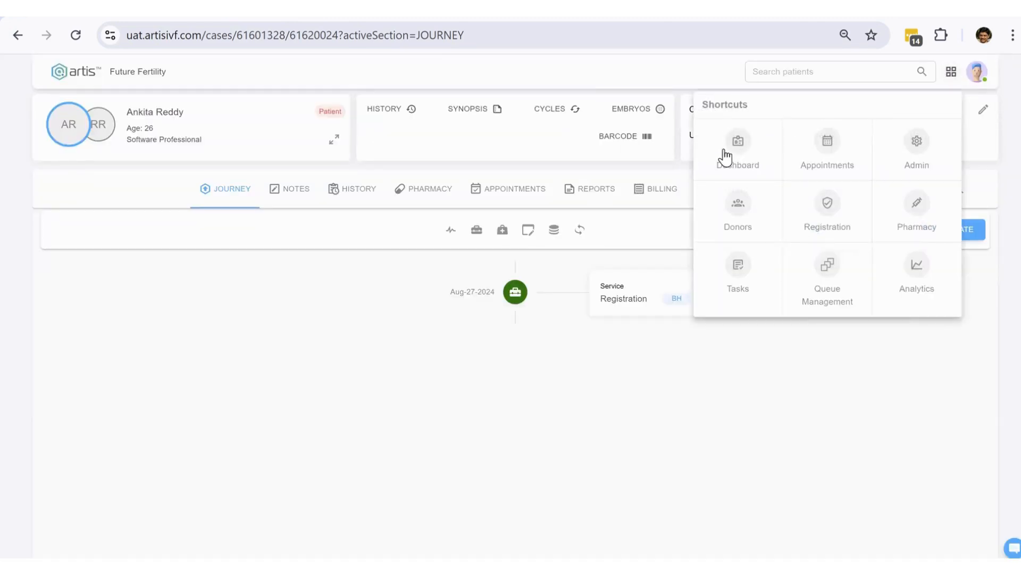
left_click(739, 155)
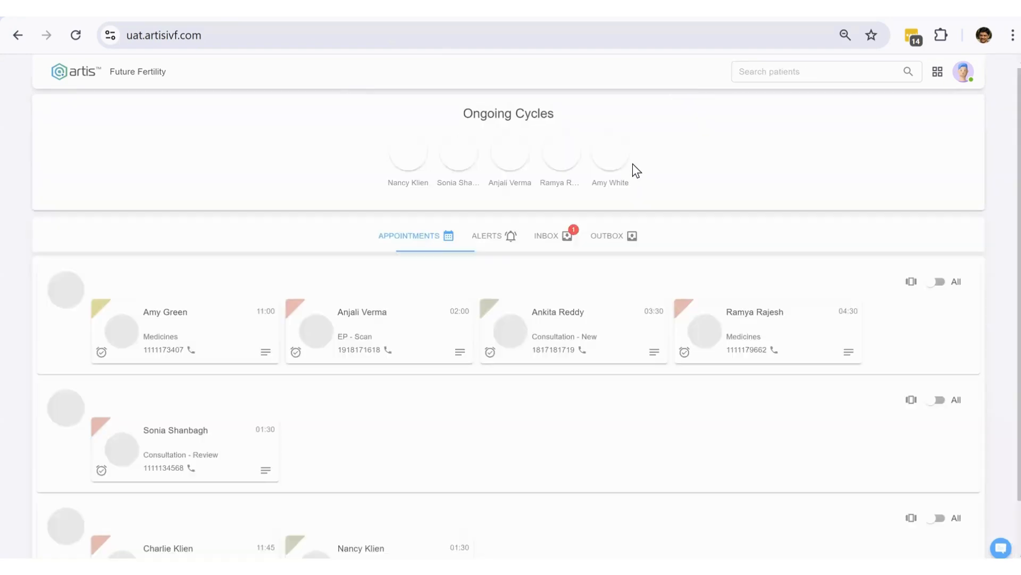
left_click(613, 154)
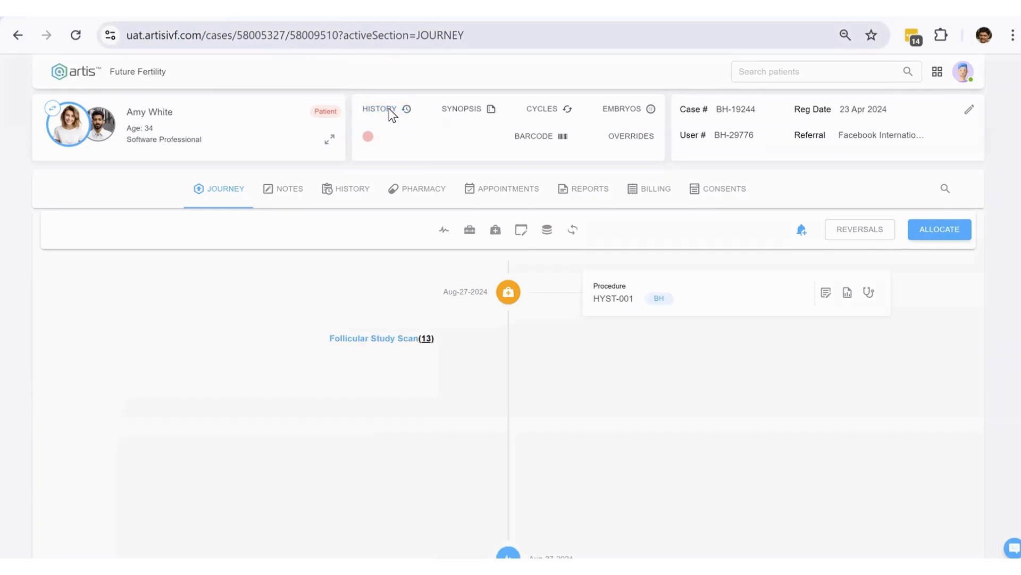
left_click(390, 108)
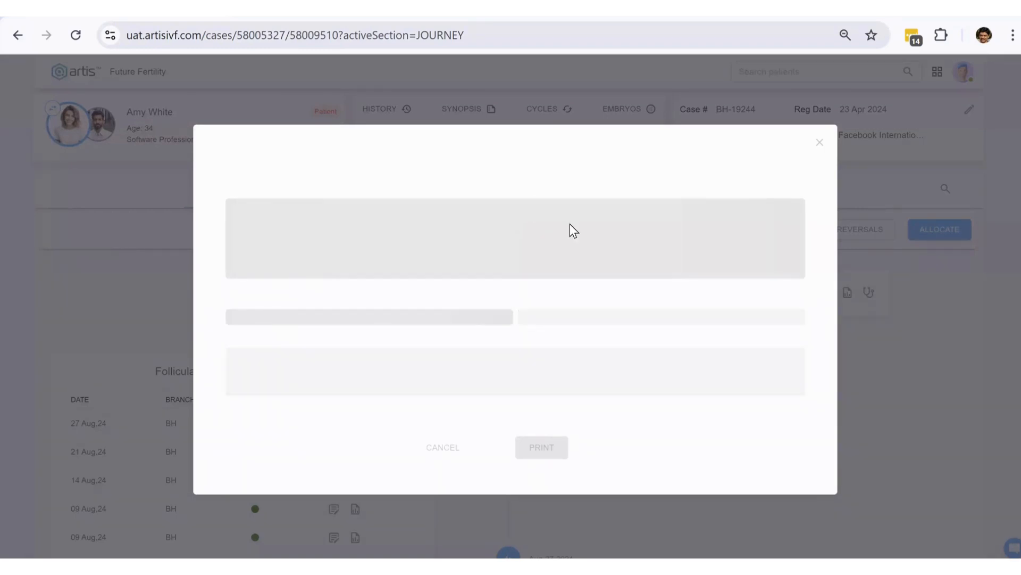
scroll(532, 290, "down", 5)
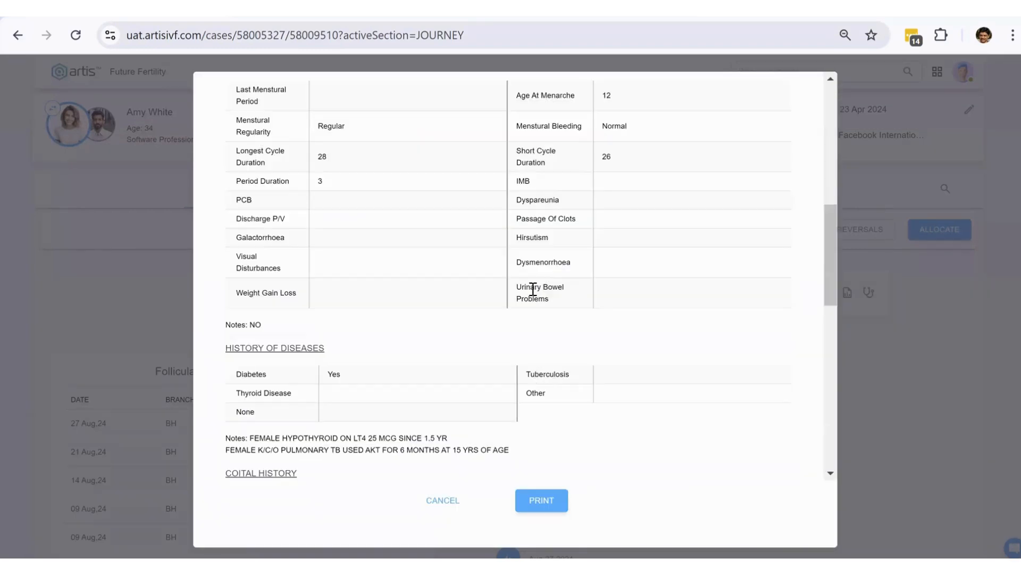
scroll(458, 299, "up", 5)
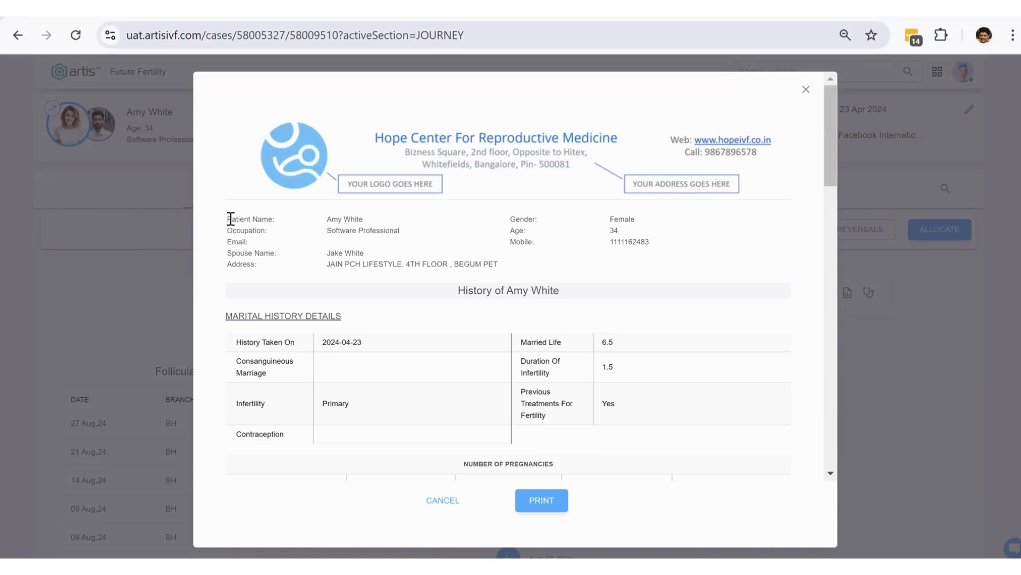
left_click_drag(230, 219, 526, 269)
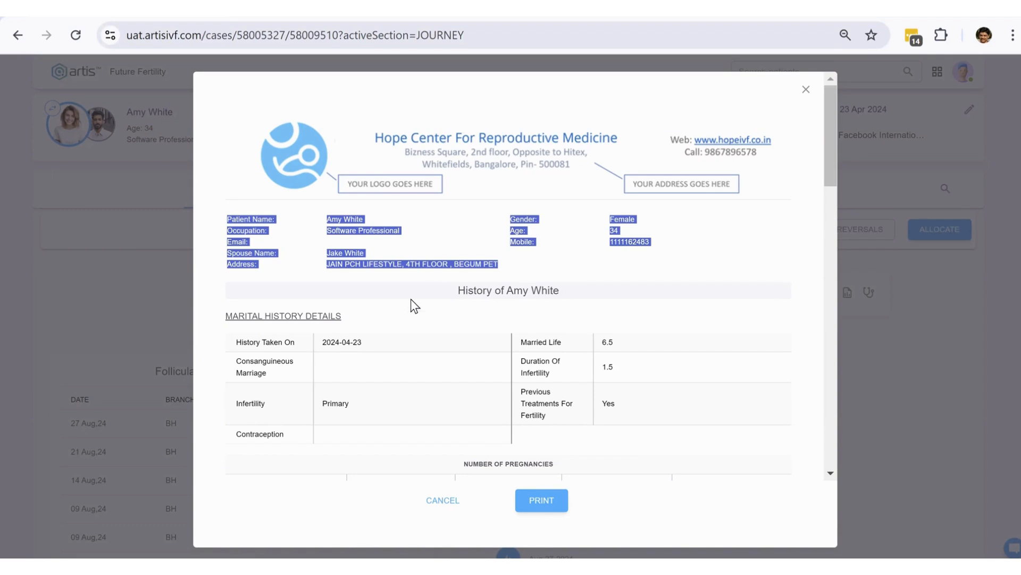
scroll(495, 301, "down", 15)
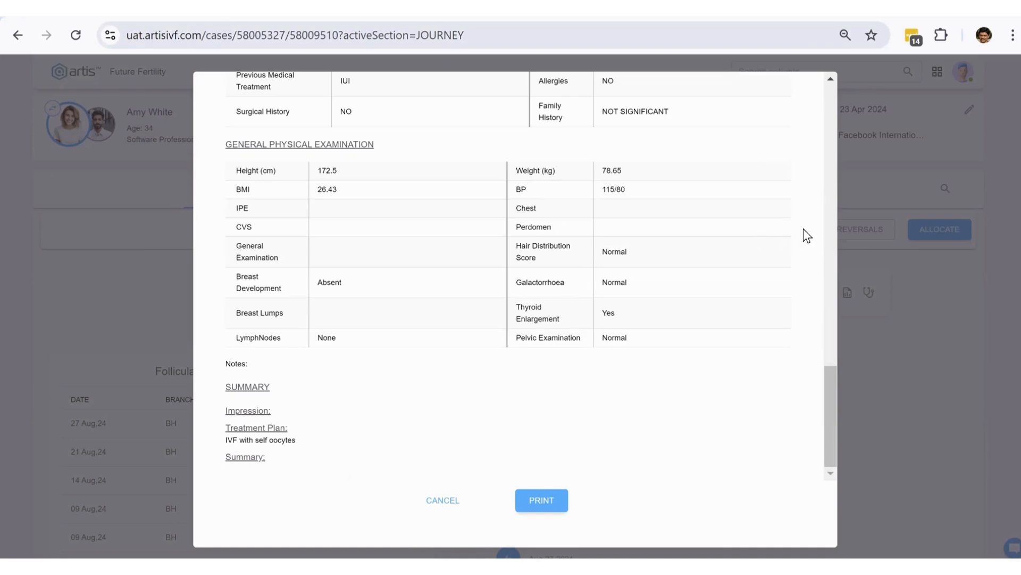
scroll(804, 266, "up", 5)
scroll(761, 299, "down", 5)
key("Escape")
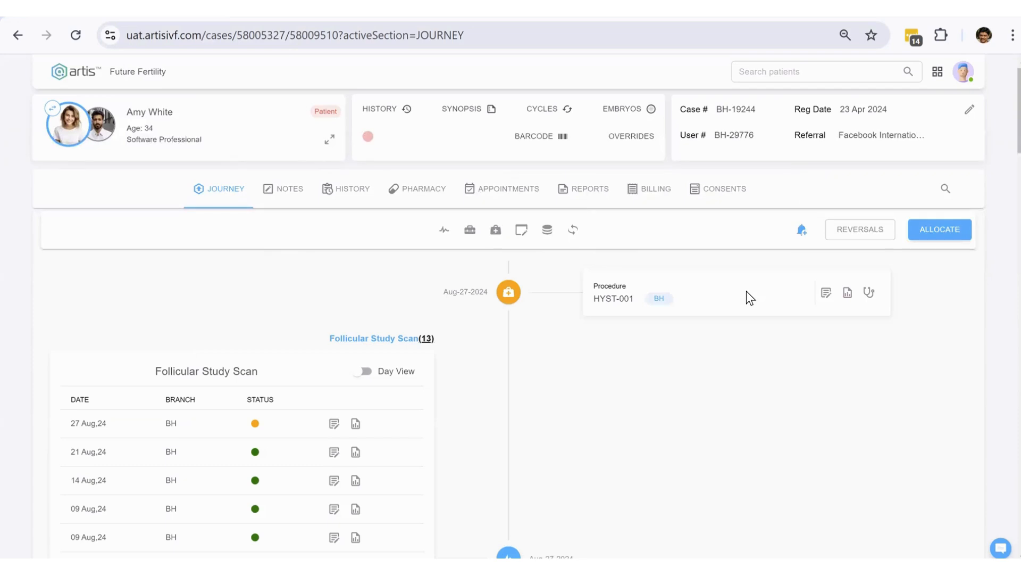
left_click(472, 109)
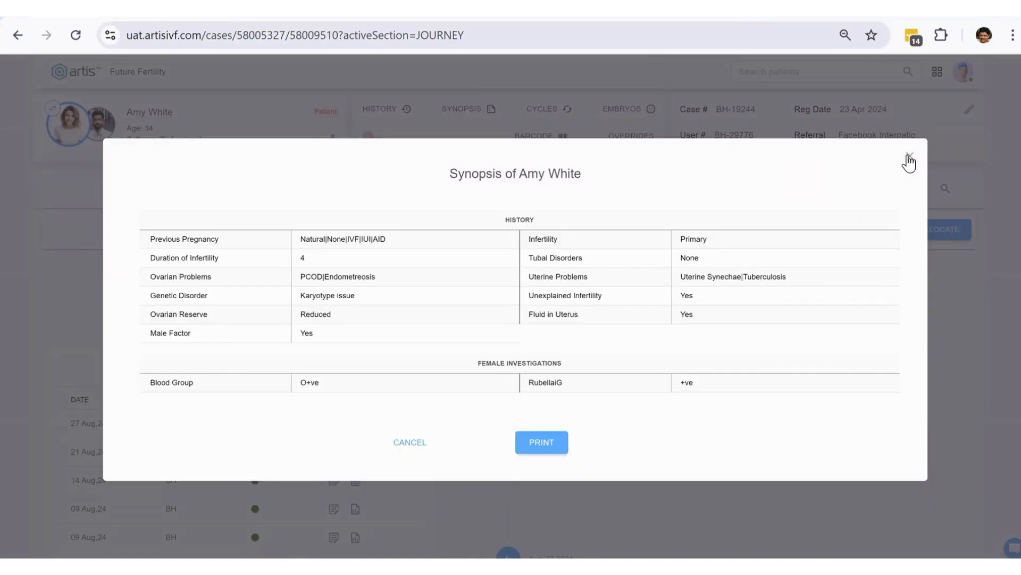
left_click(909, 158)
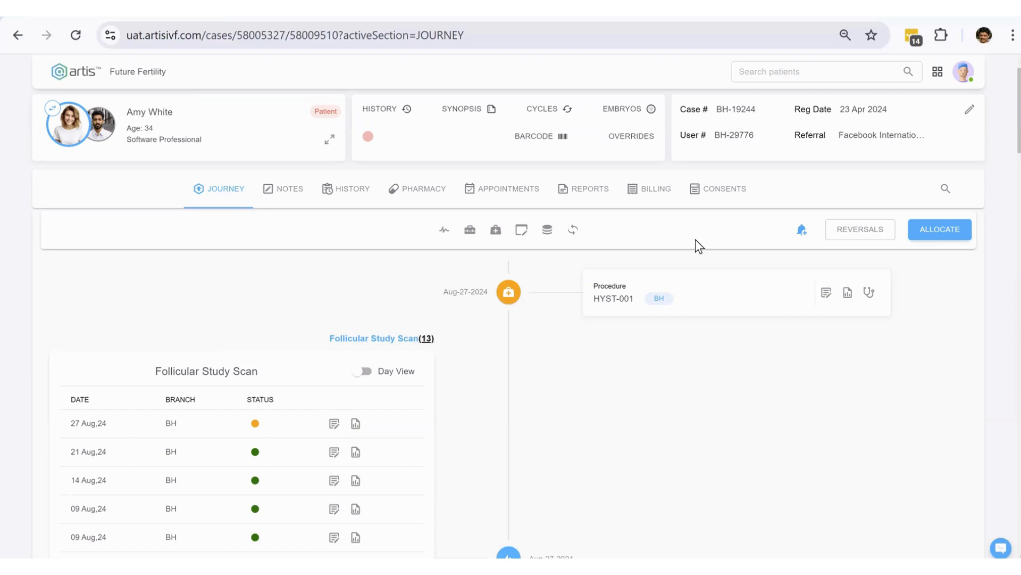
- Search patients by the patient's first name to list her matching cases
left_click(811, 74)
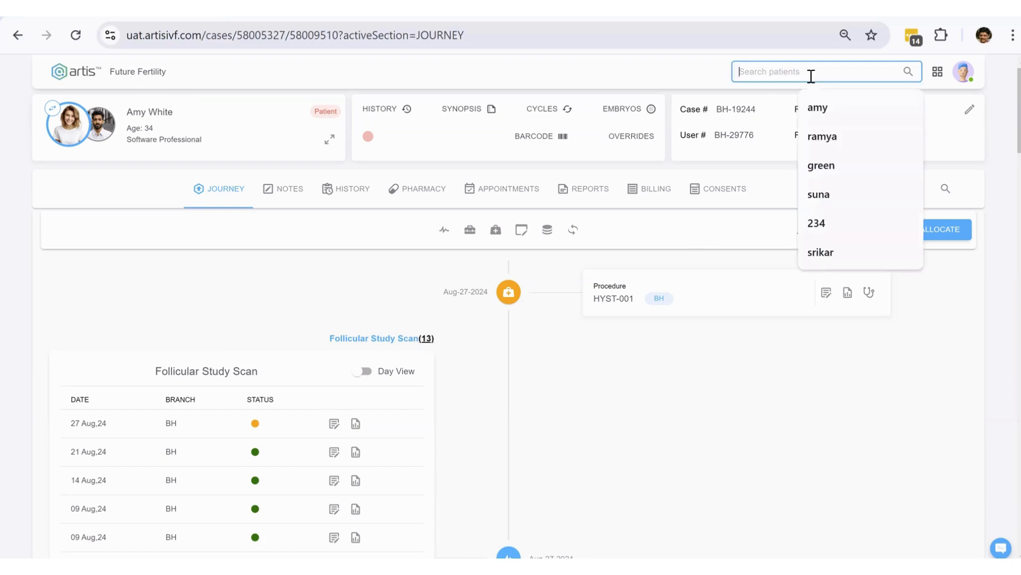
type("an")
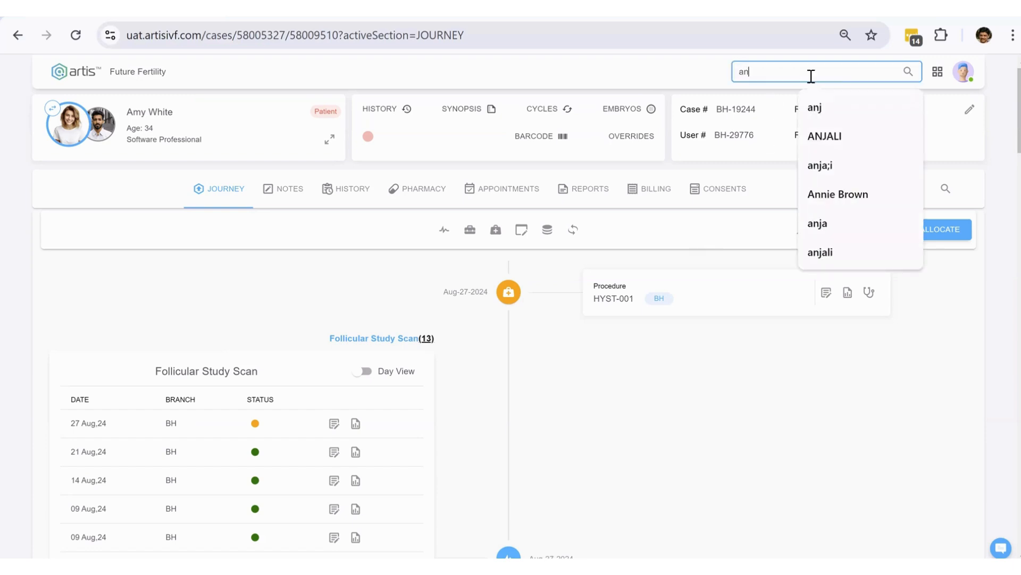
type("kita")
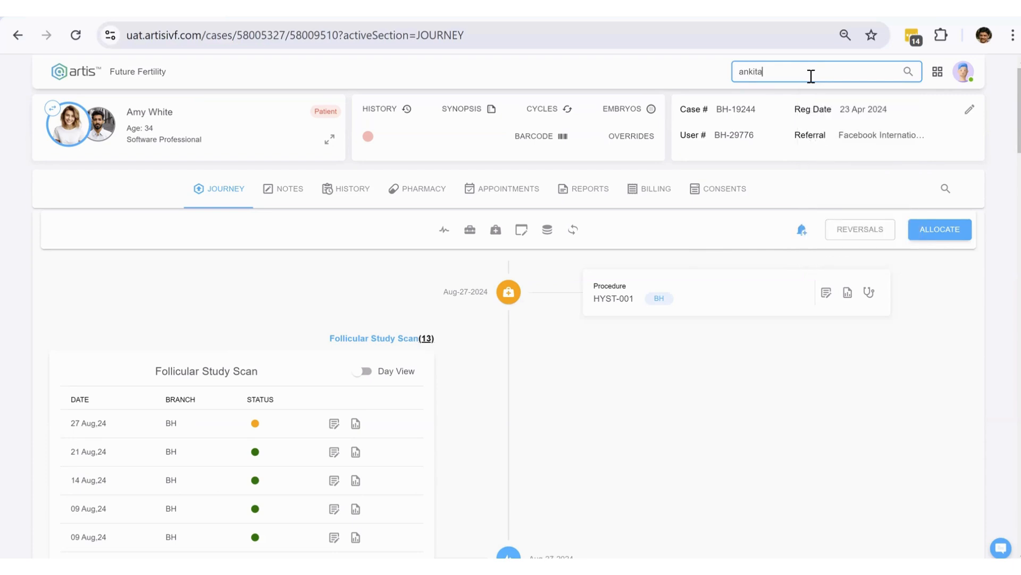
key("Return")
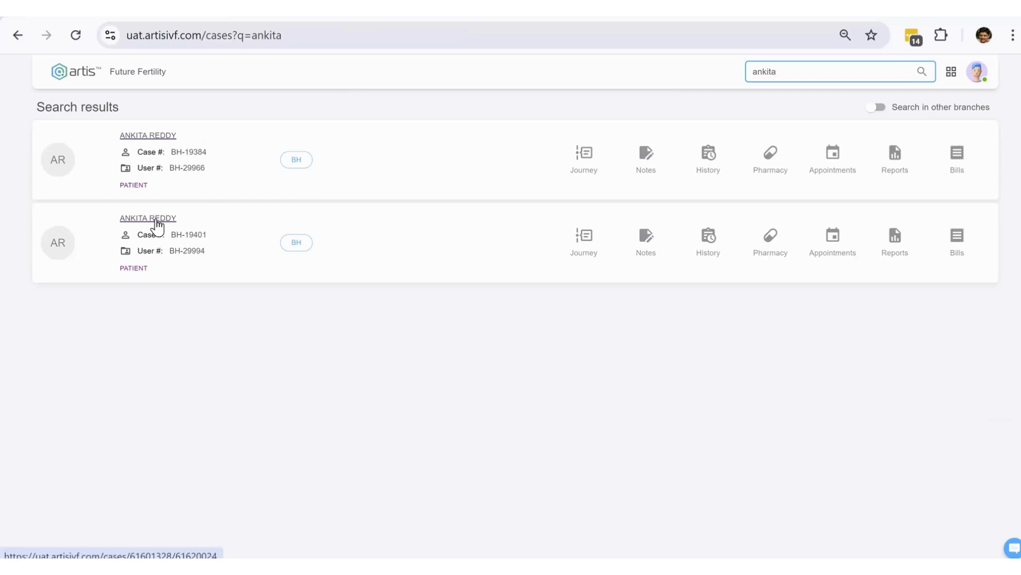
- Open the patient's newer case from her dashboard appointment and view its empty Notes tab
left_click(152, 135)
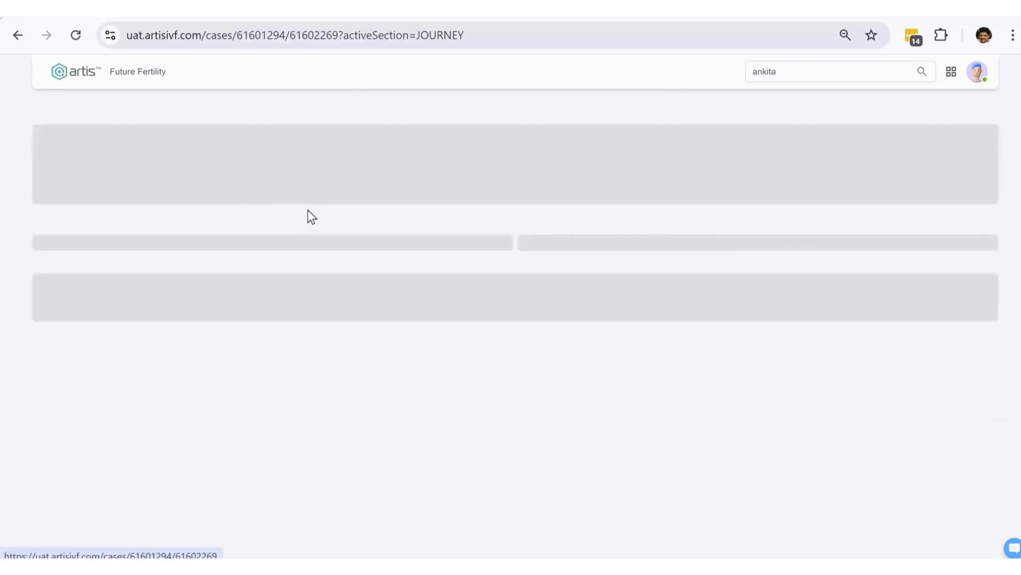
left_click(951, 71)
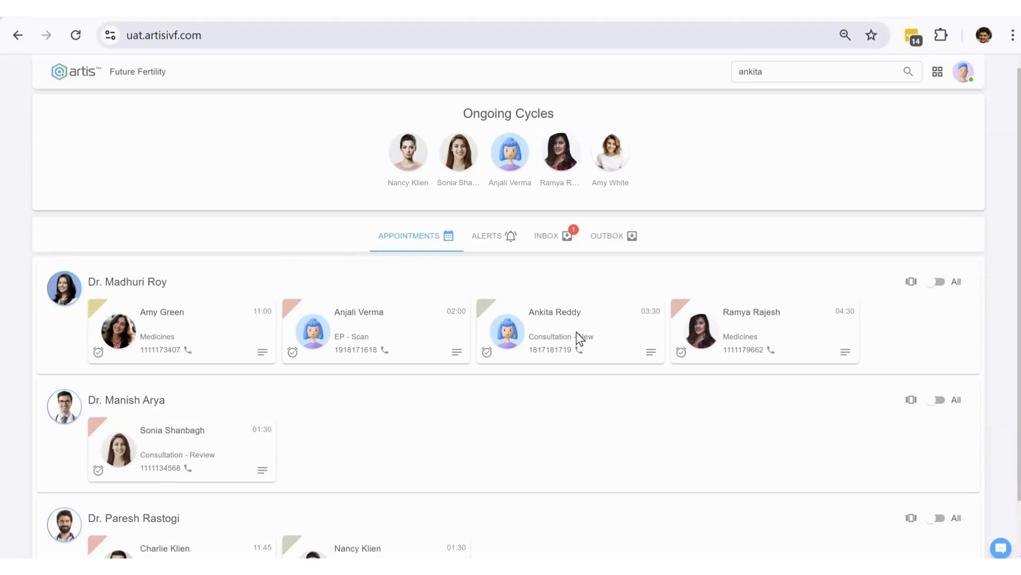
left_click(489, 298)
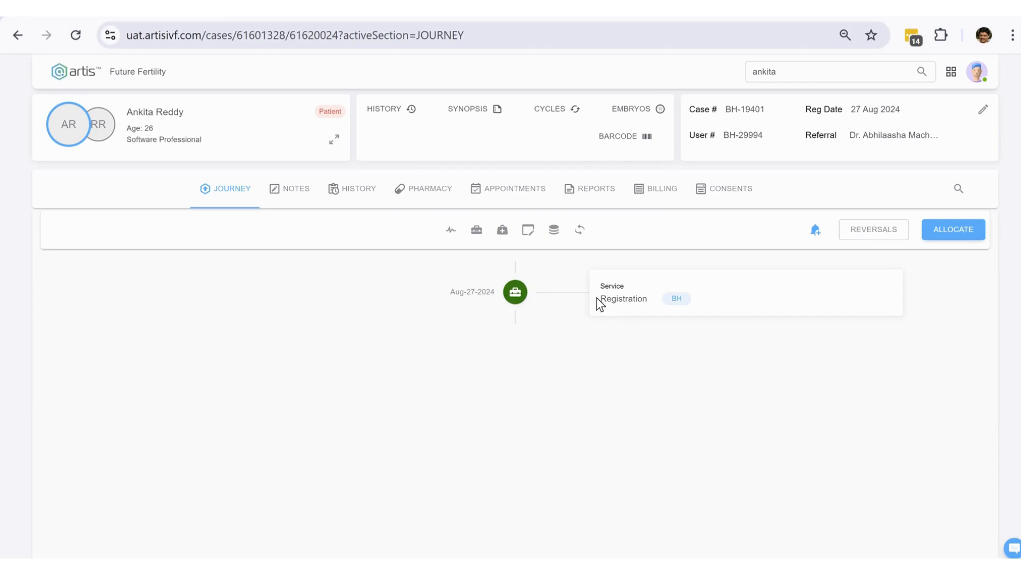
left_click(298, 196)
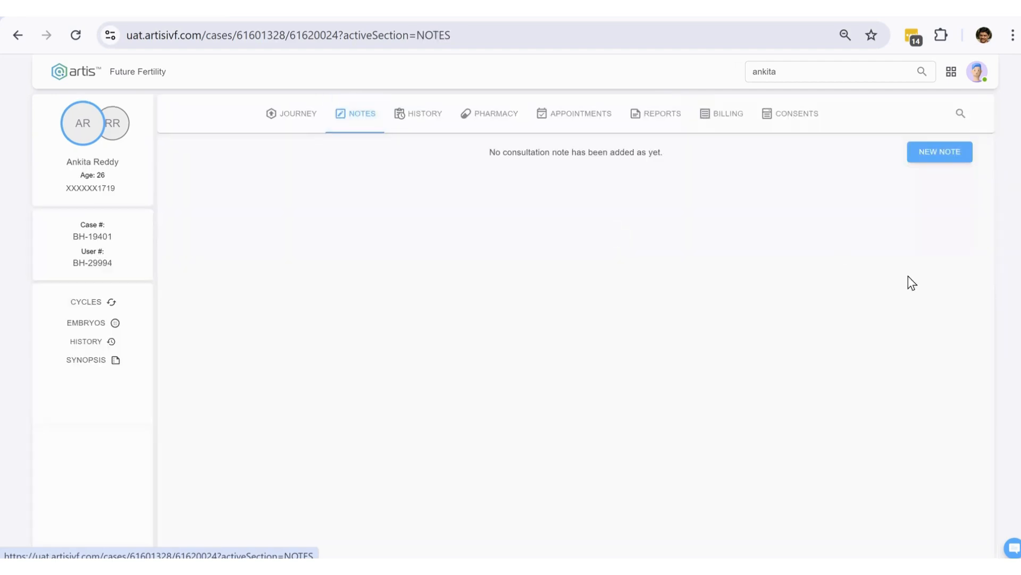
- Start a new consultation note with a consultant doctor and IVF treatment advice for September
left_click(929, 154)
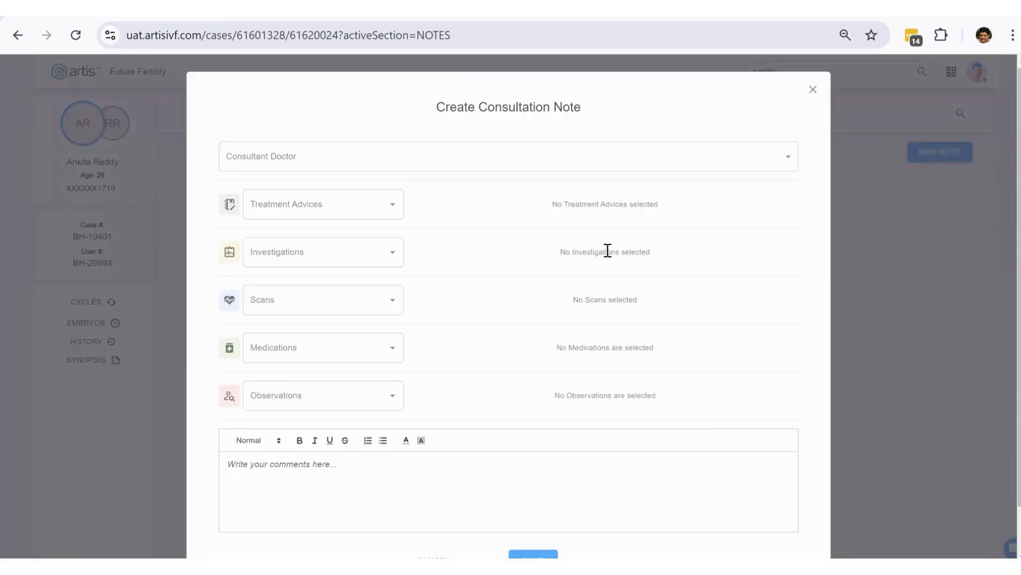
left_click(382, 165)
left_click(325, 187)
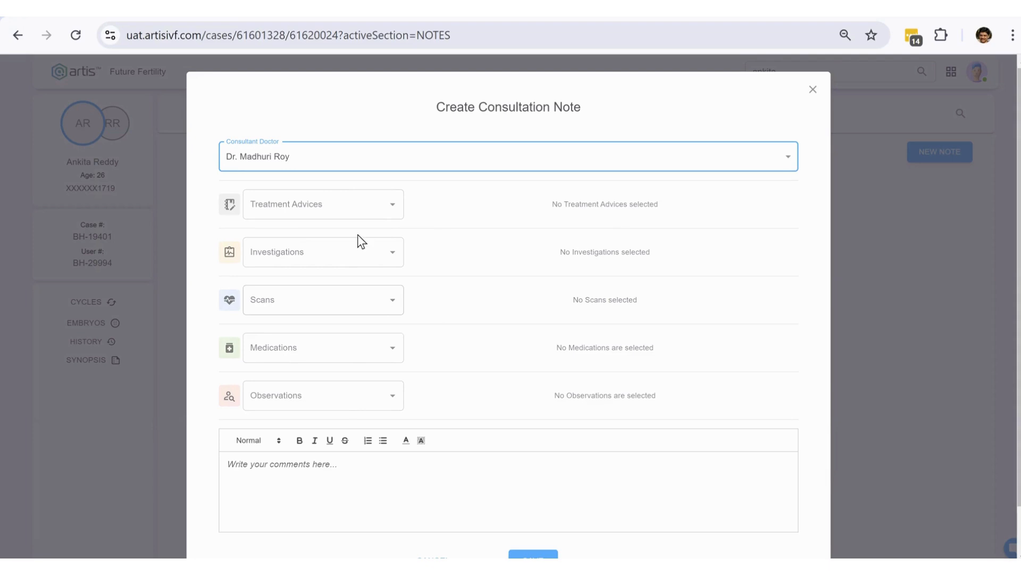
left_click(398, 211)
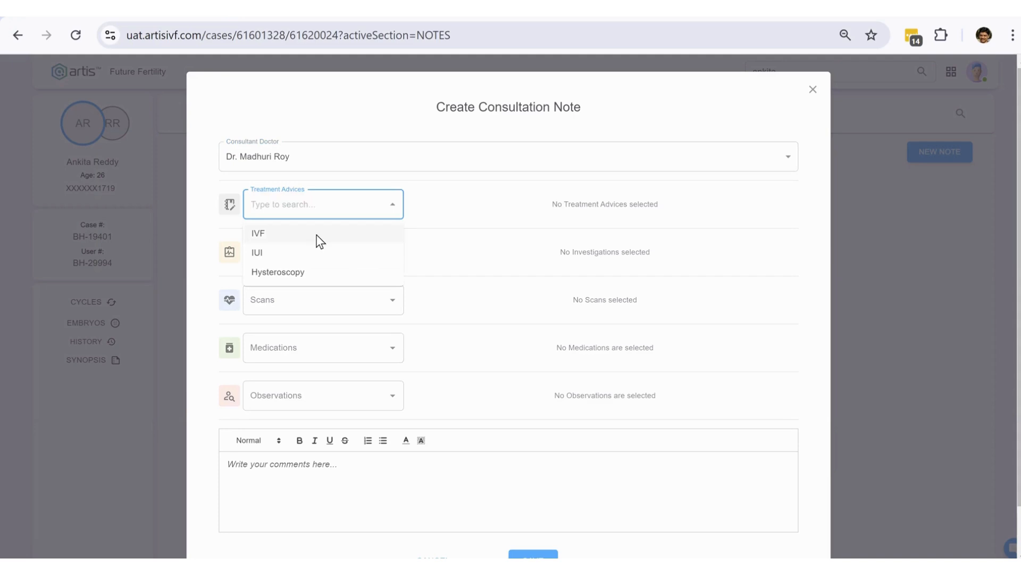
left_click(317, 238)
left_click(592, 207)
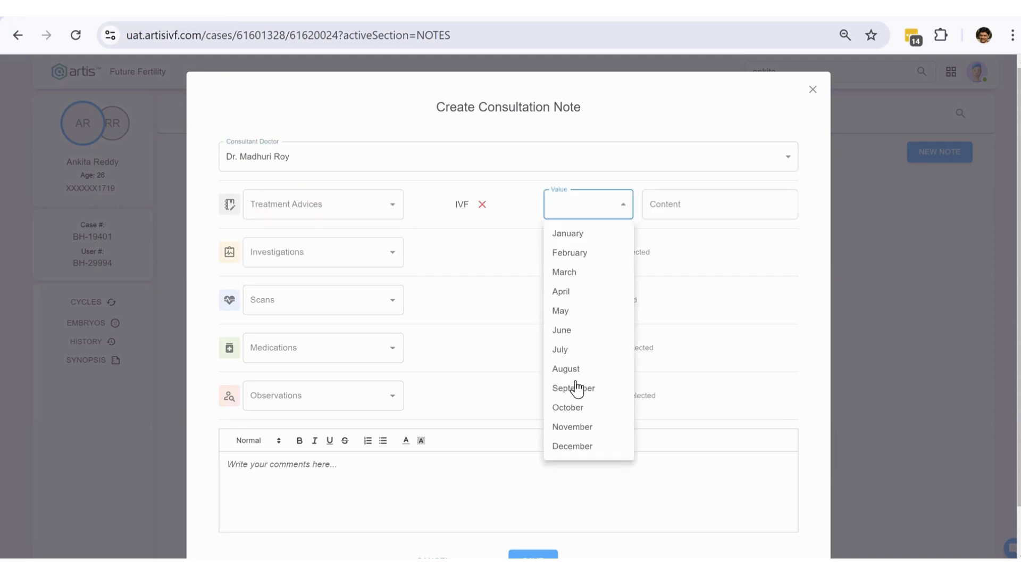
left_click(575, 389)
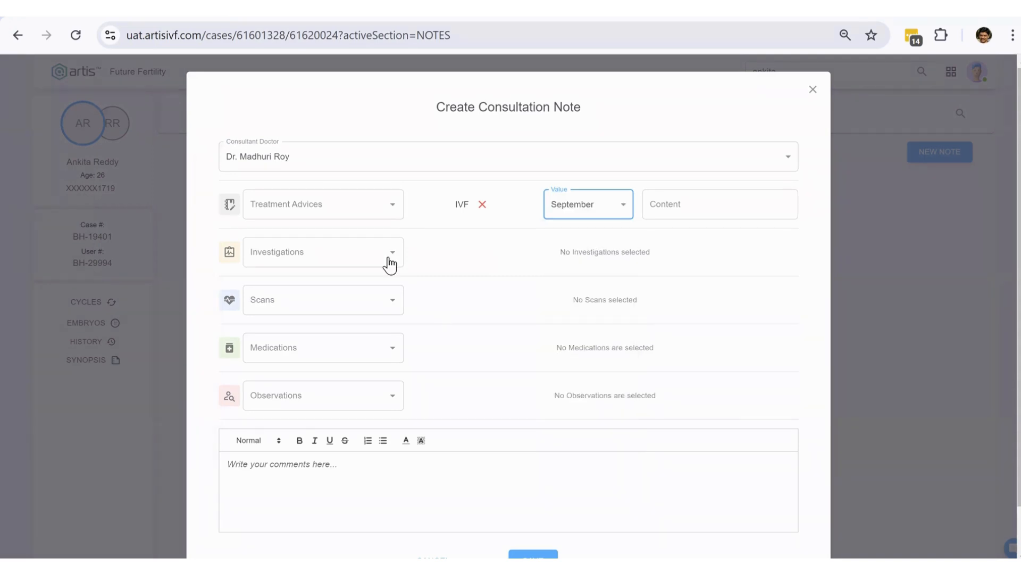
- Add A M H as an investigation and Base Line Scanning as a scan
left_click(322, 254)
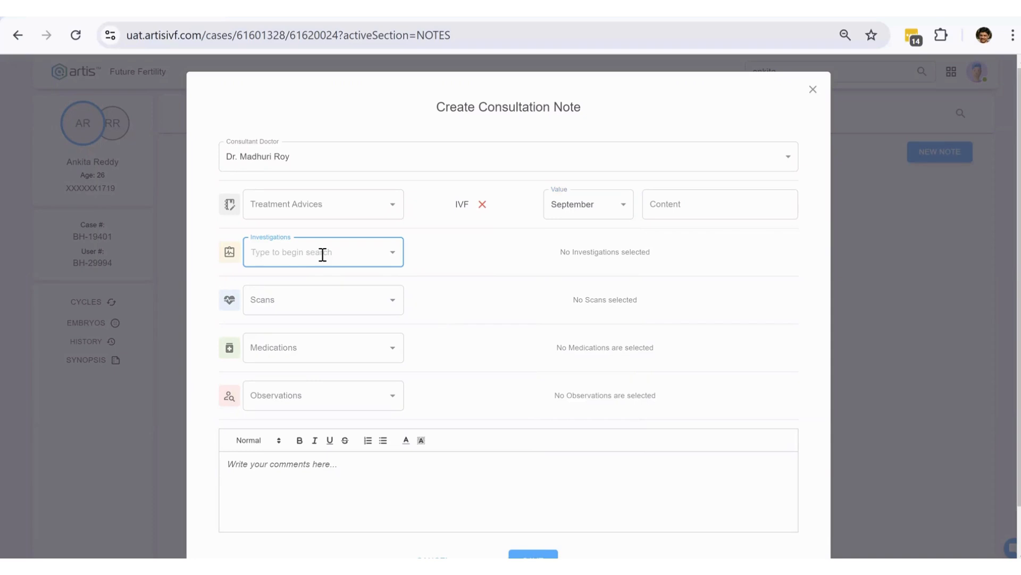
type("a m")
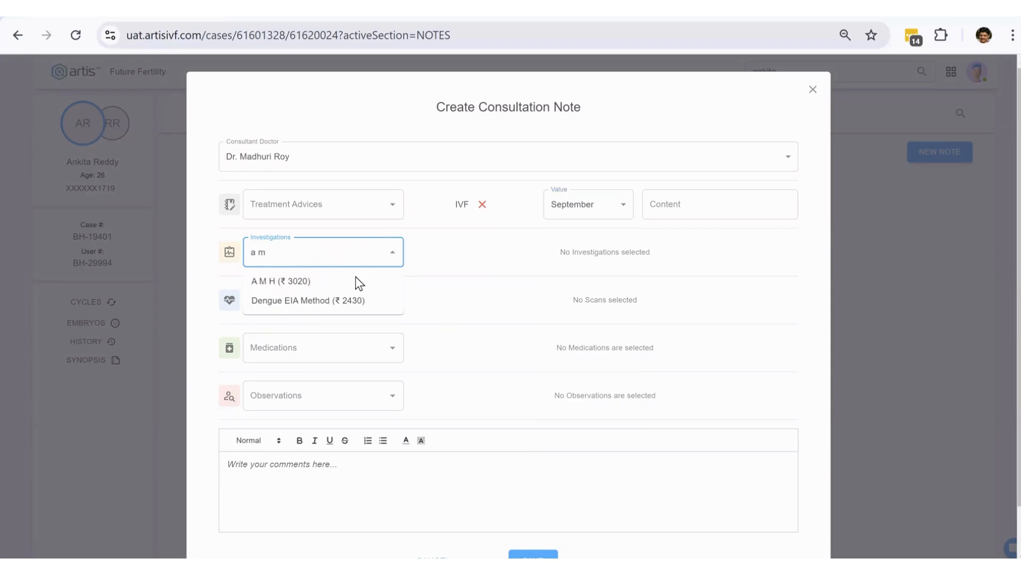
left_click(355, 281)
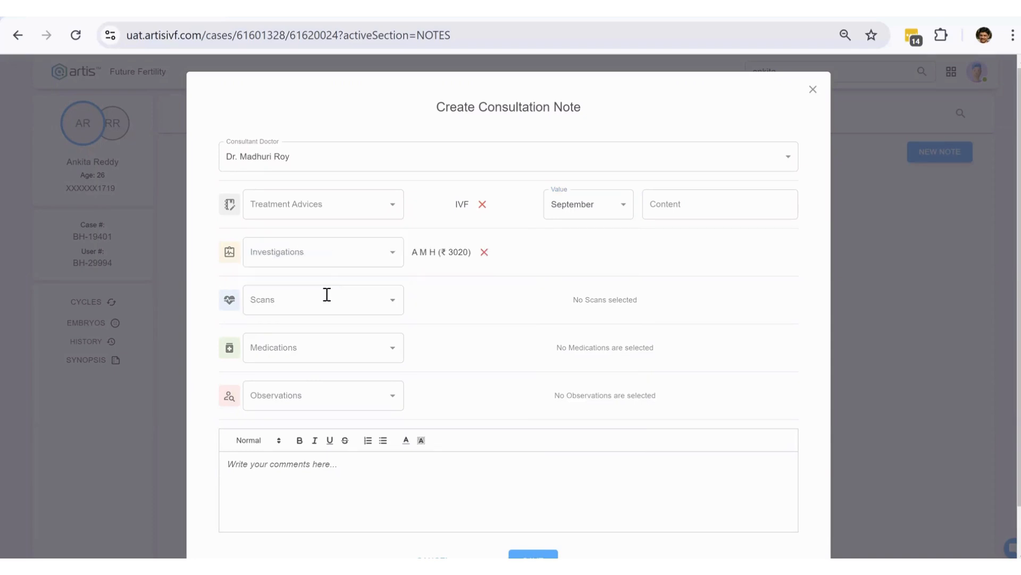
left_click(324, 299)
type("base")
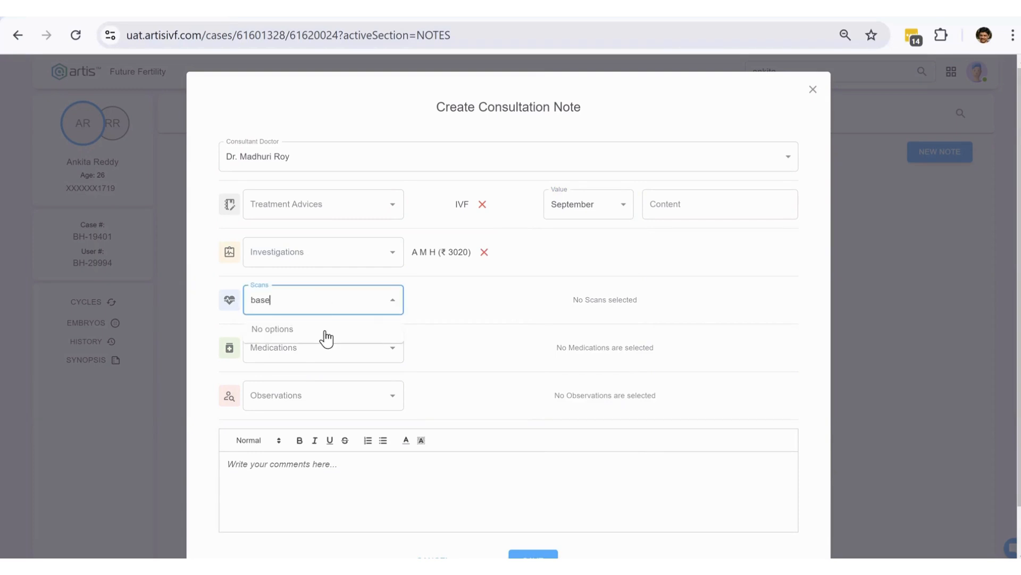
left_click(346, 330)
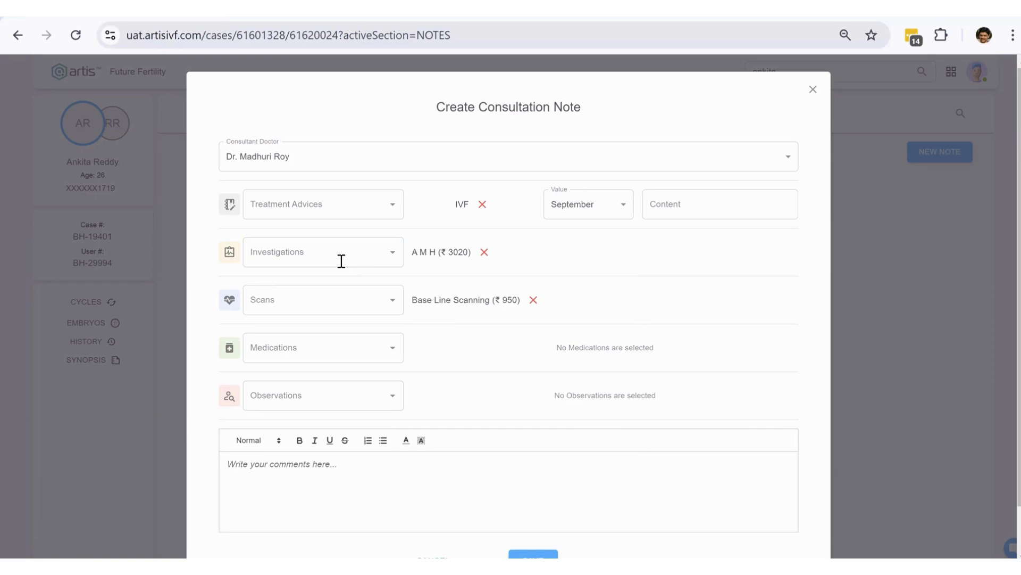
- Add GONAL - F 900 IU - PEN medication with quantity 300 for 10 days
left_click(335, 350)
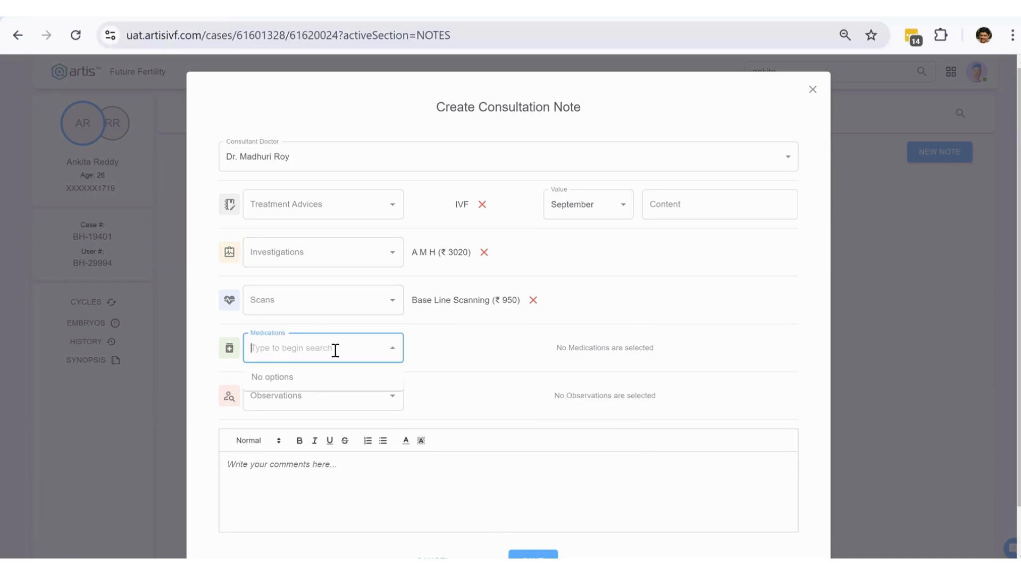
type("gona")
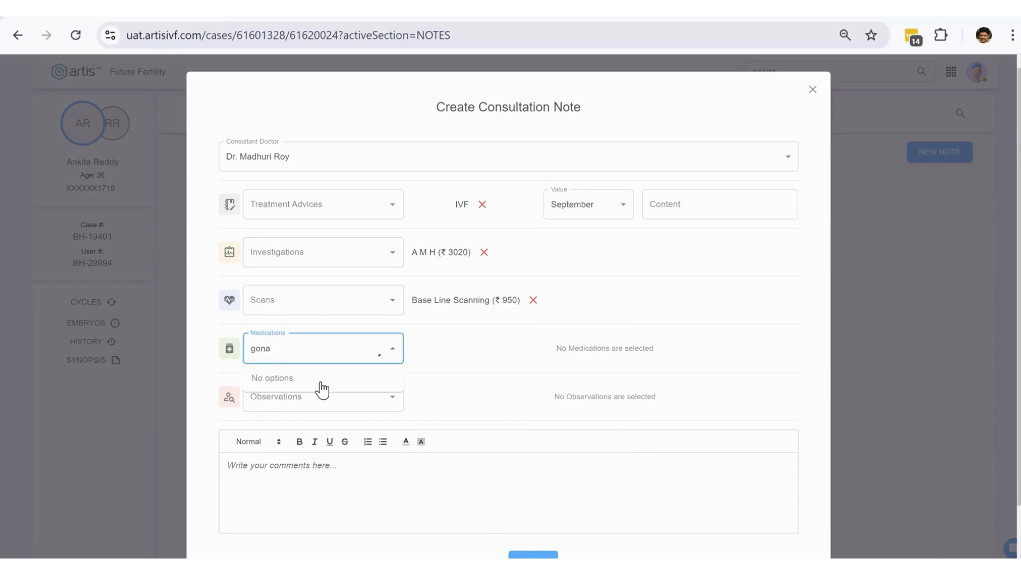
key("Return")
left_click(554, 353)
type("300")
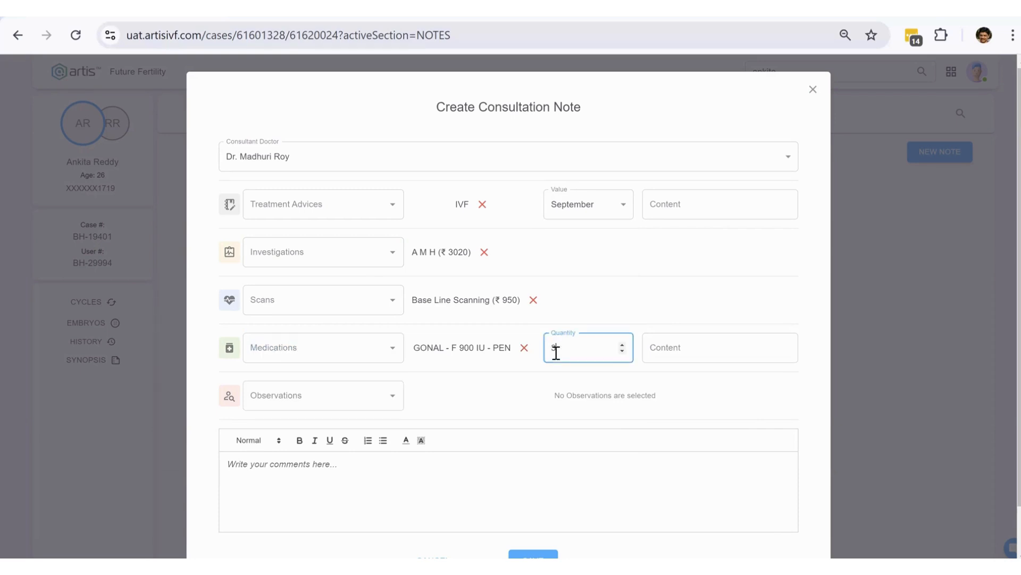
key("Tab")
type("10 days")
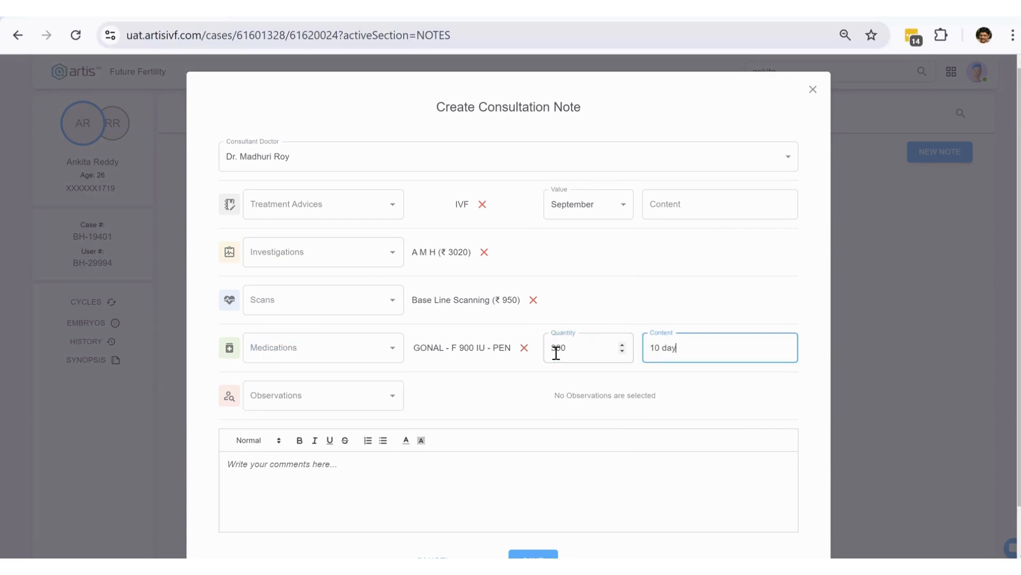
- Add Low Ovarian Reserve, Repeated IUI Failures and PCOD as observations
left_click(393, 405)
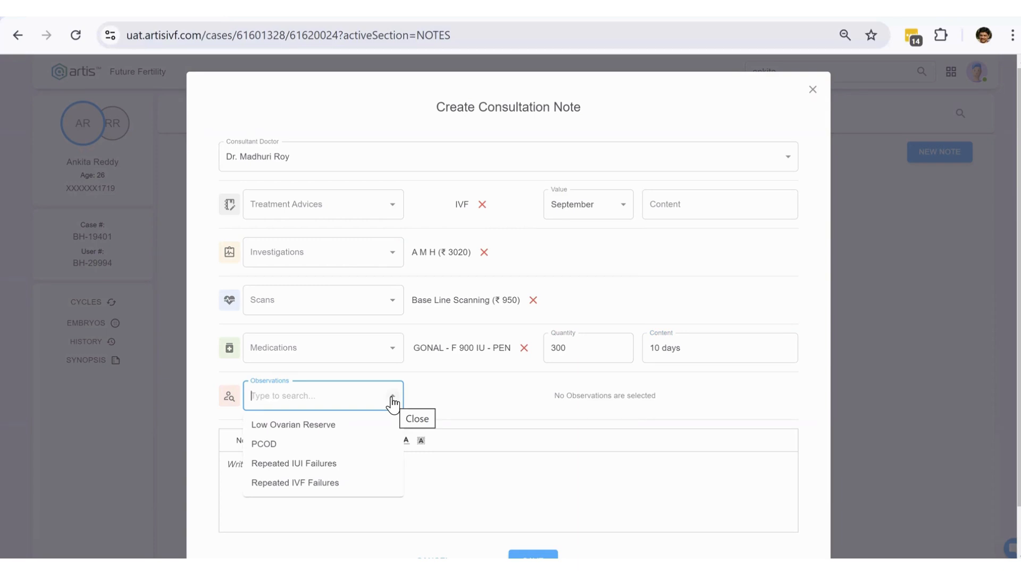
left_click(371, 430)
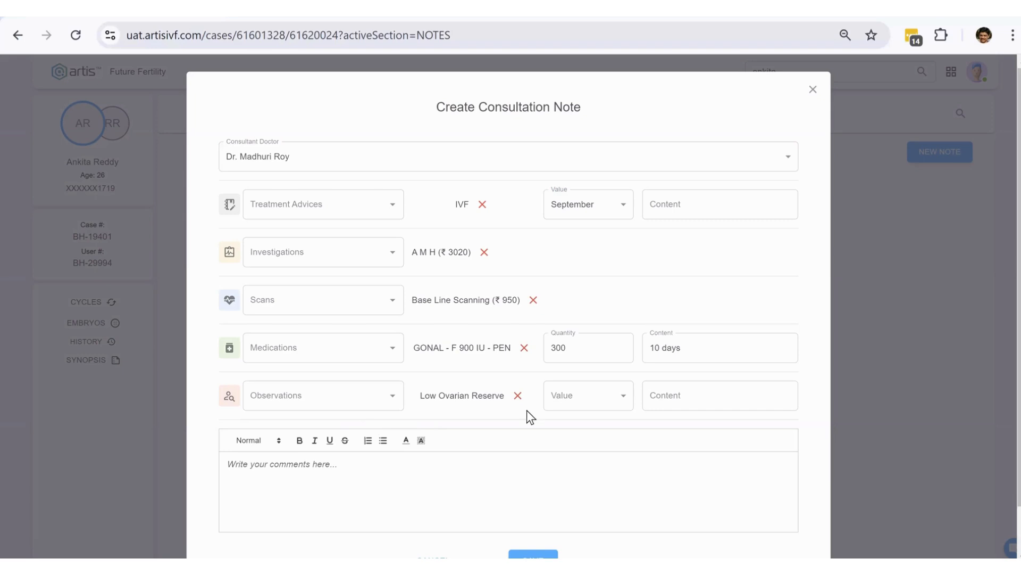
left_click(378, 407)
left_click(326, 465)
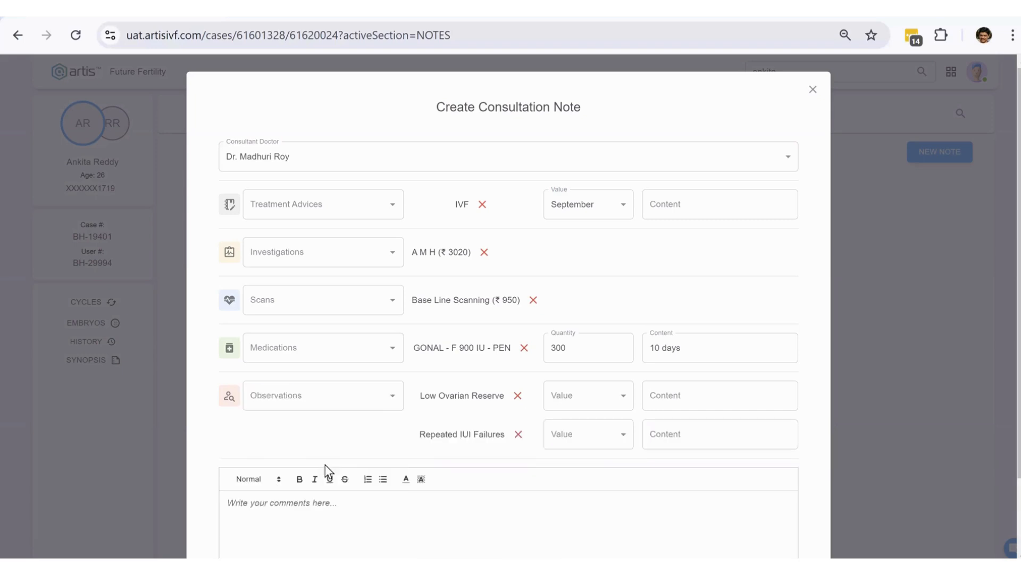
left_click(392, 399)
left_click(341, 443)
scroll(404, 426, "down", 2)
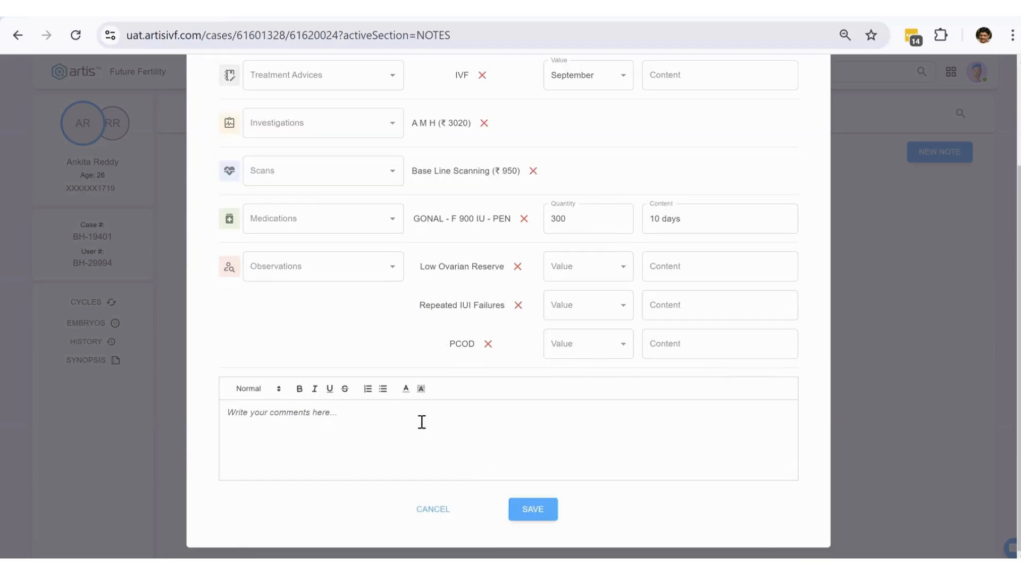
- Rate them Very Low, 3 and Mild, and comment 'PAtient visited from another IVF centre'
left_click(611, 265)
left_click(587, 315)
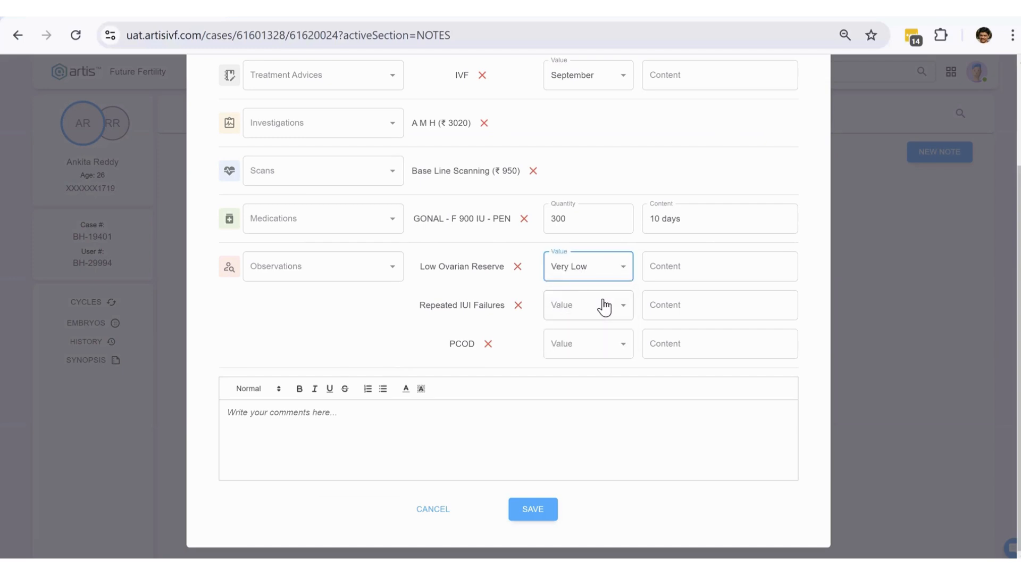
left_click(603, 304)
left_click(582, 353)
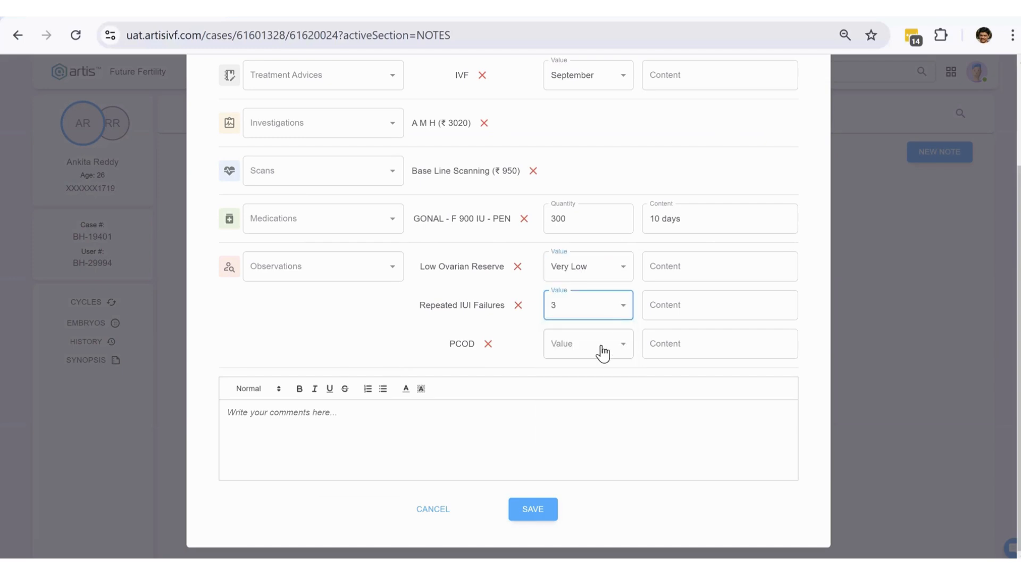
left_click(603, 346)
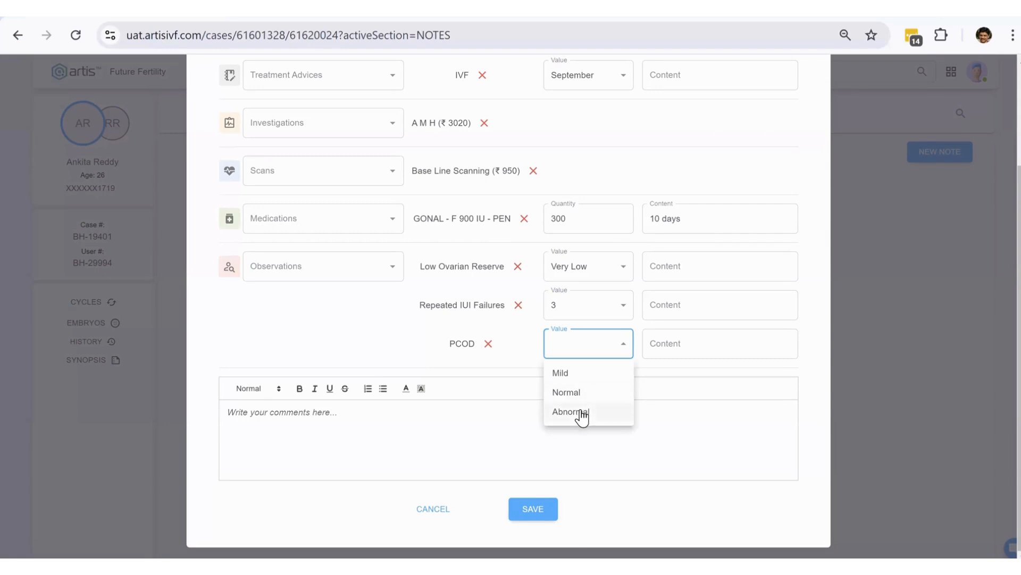
left_click(576, 373)
left_click(415, 417)
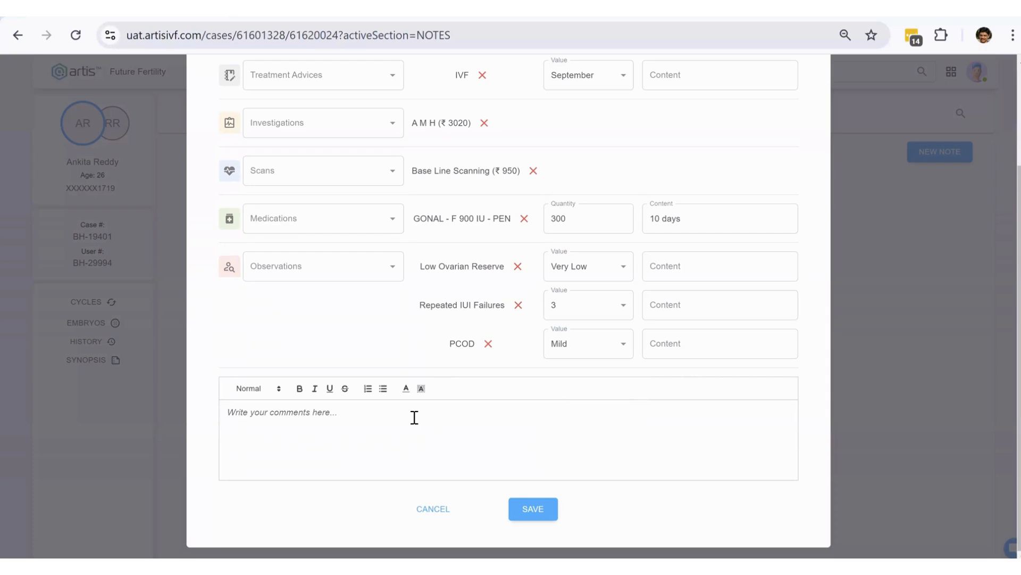
type("PAtient visited from another IVF centre")
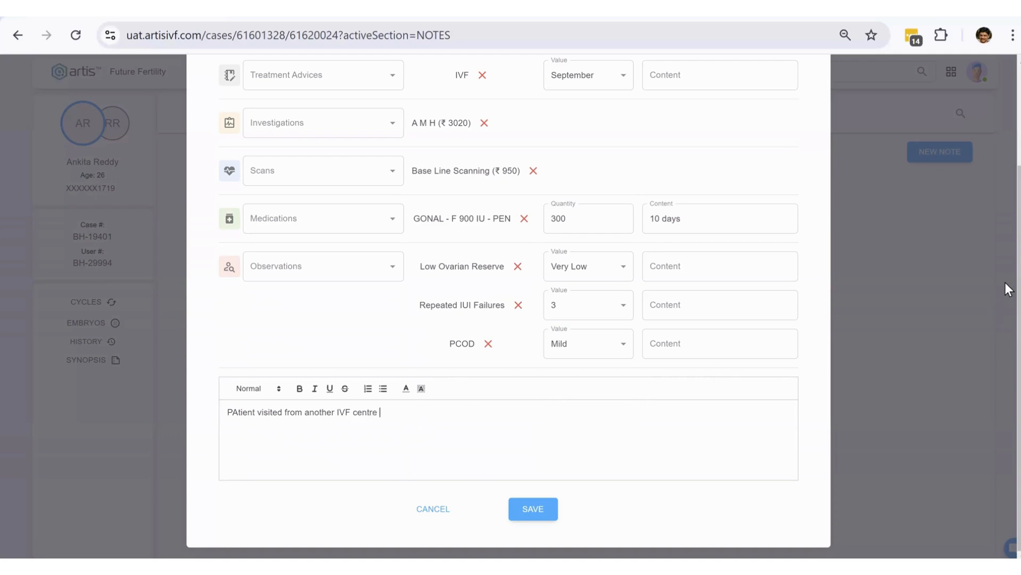
- Zoom out, save the consultation note, then zoom back to review the A M H entry
key("ctrl+minus")
key("ctrl+minus")
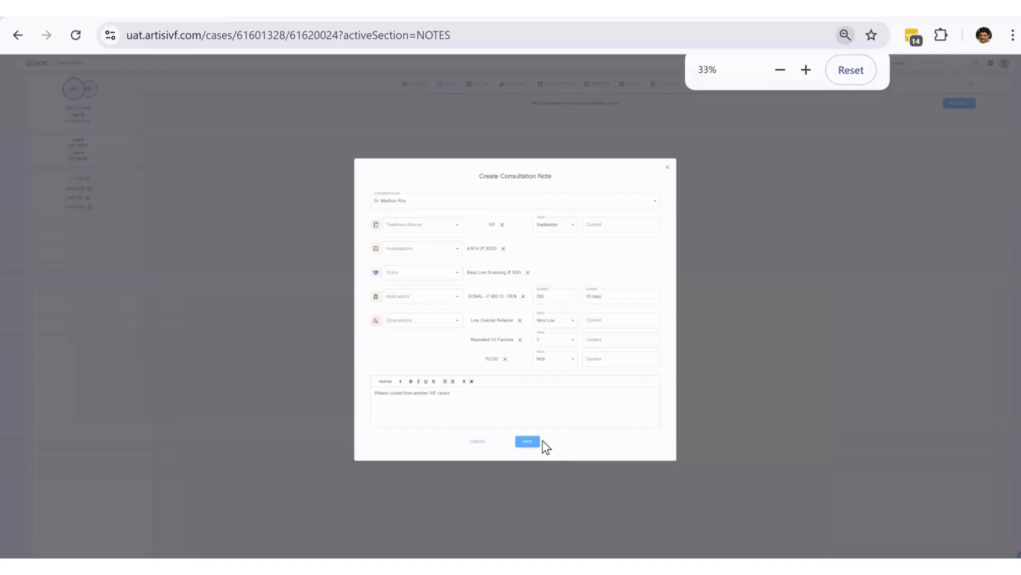
left_click(538, 441)
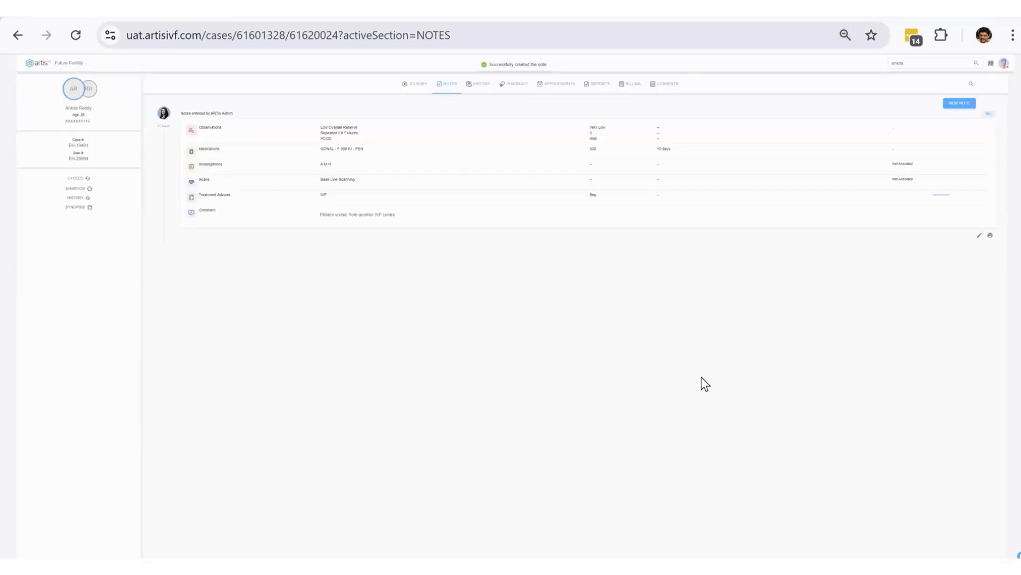
key("ctrl+plus")
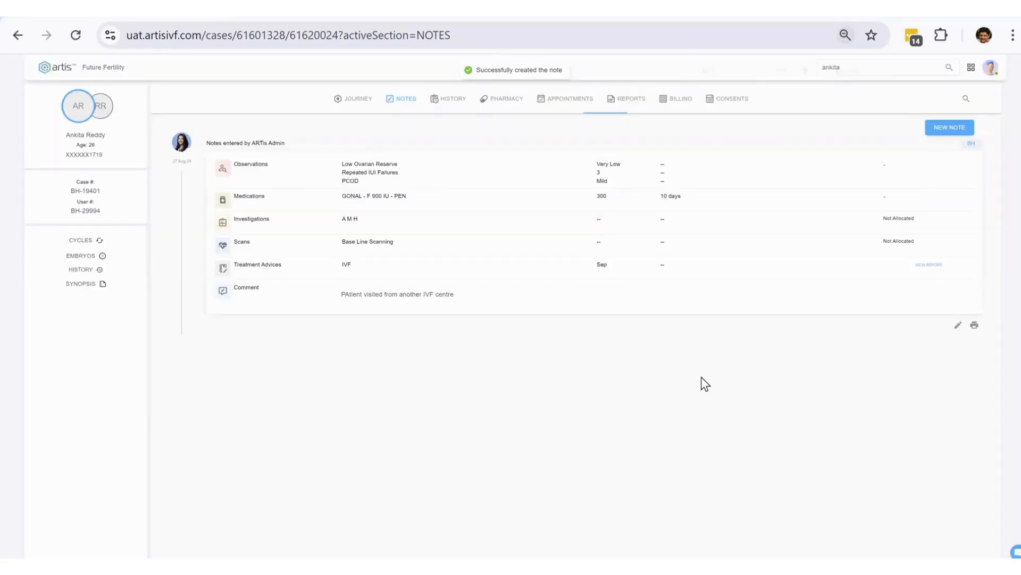
key("ctrl+plus")
key("ctrl+plus")
key("ctrl+plus")
key("ctrl+minus")
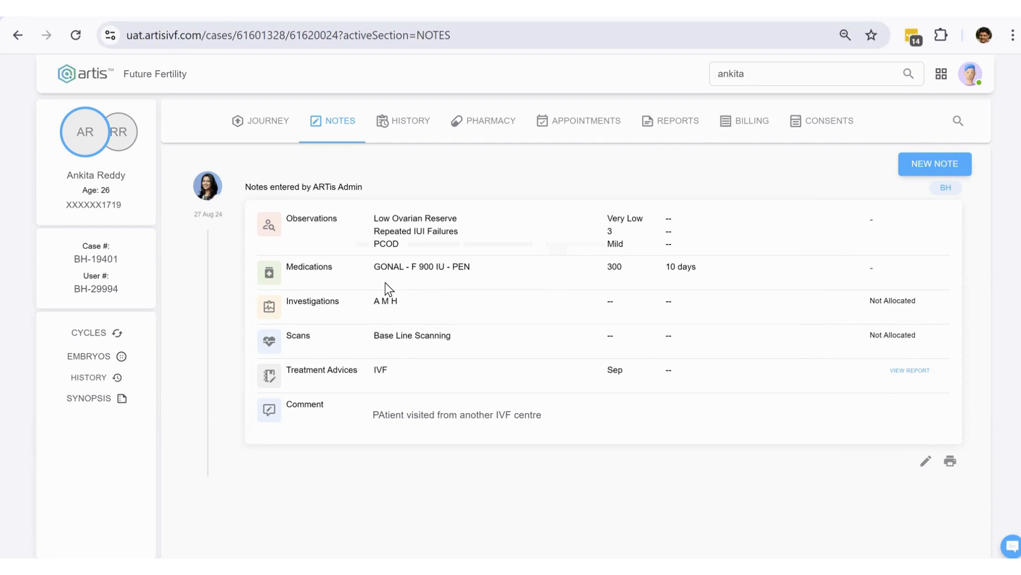
triple_click(415, 321)
left_click(474, 347)
- On the Journey, set the treatment advice report to IVF, 09 - Sep, status Waiting, and save
left_click(269, 122)
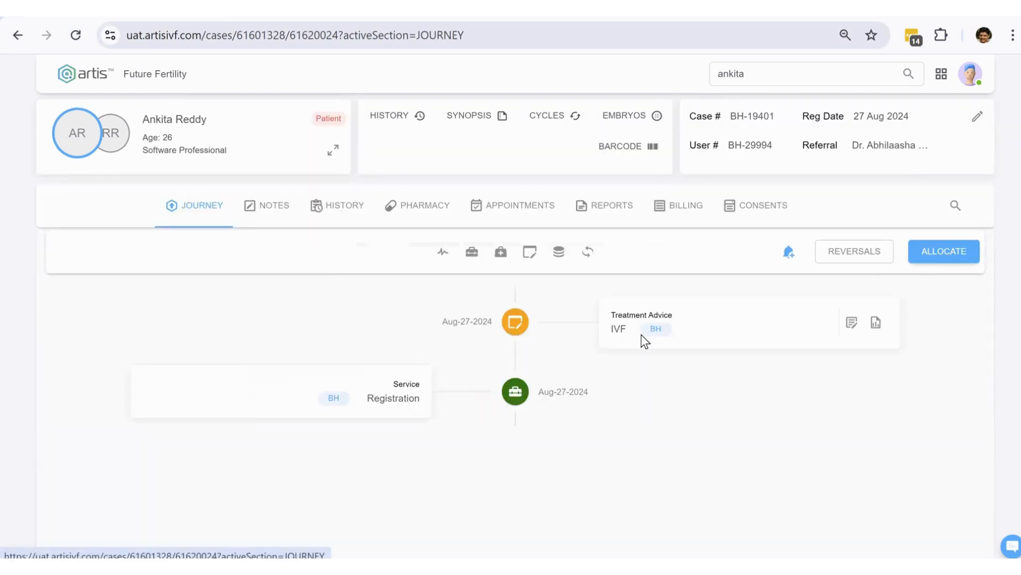
left_click_drag(608, 315, 690, 337)
left_click(692, 337)
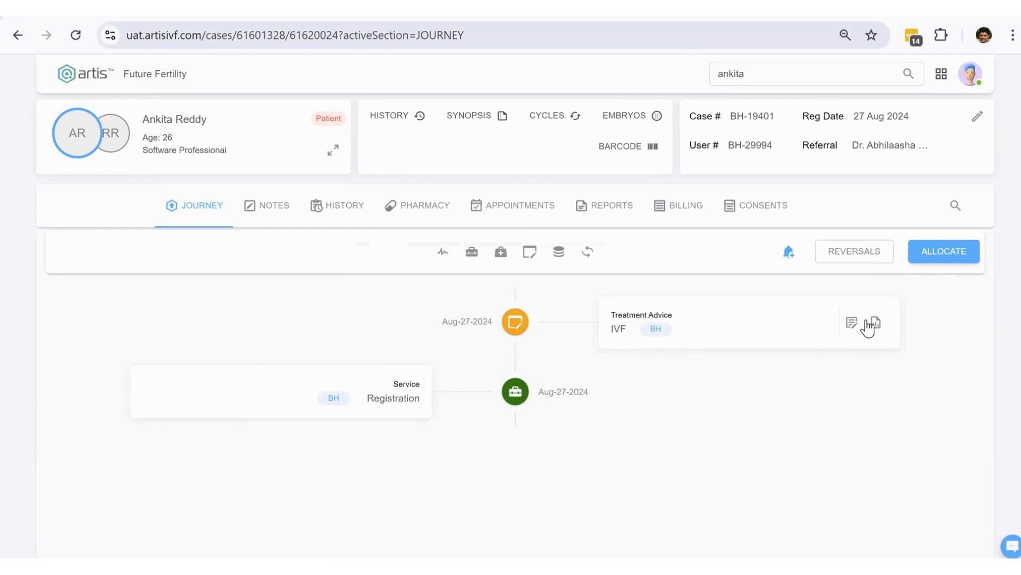
left_click(854, 323)
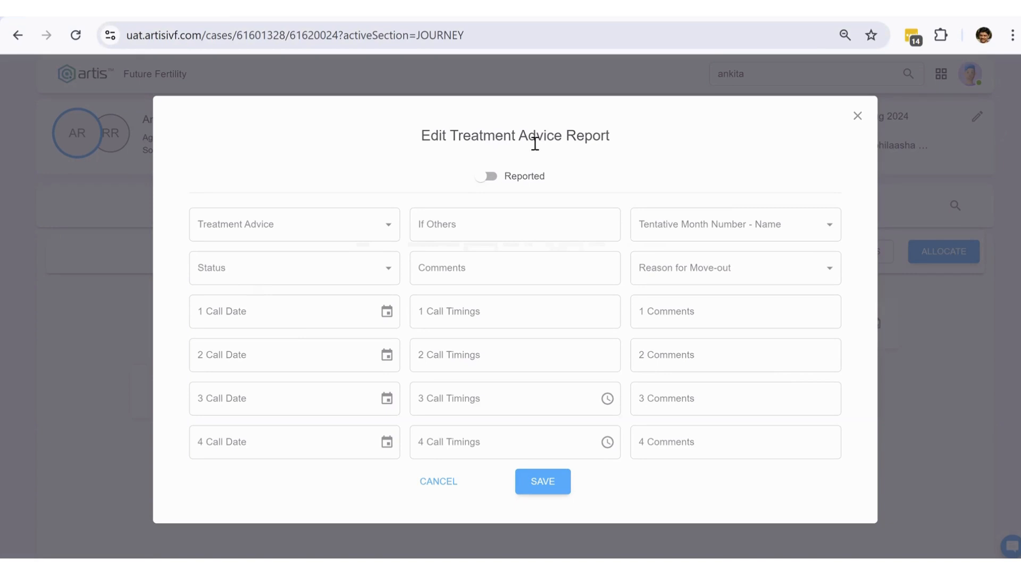
left_click(385, 226)
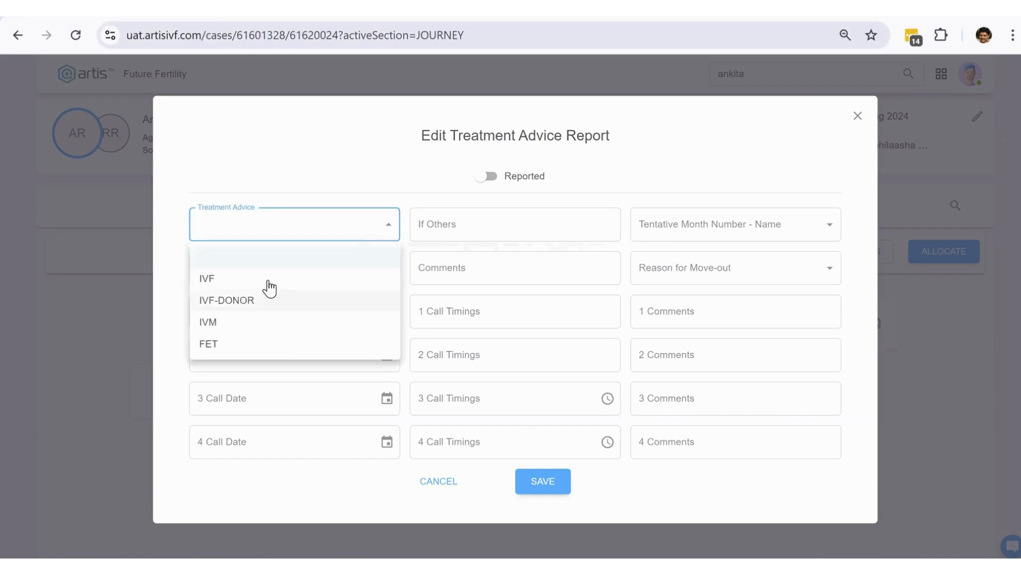
left_click(343, 274)
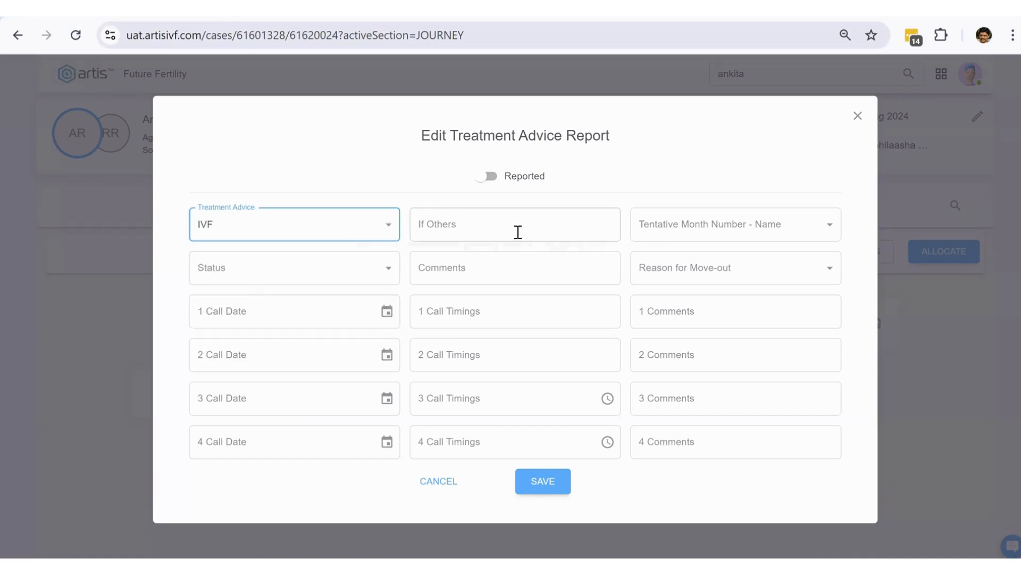
left_click(715, 226)
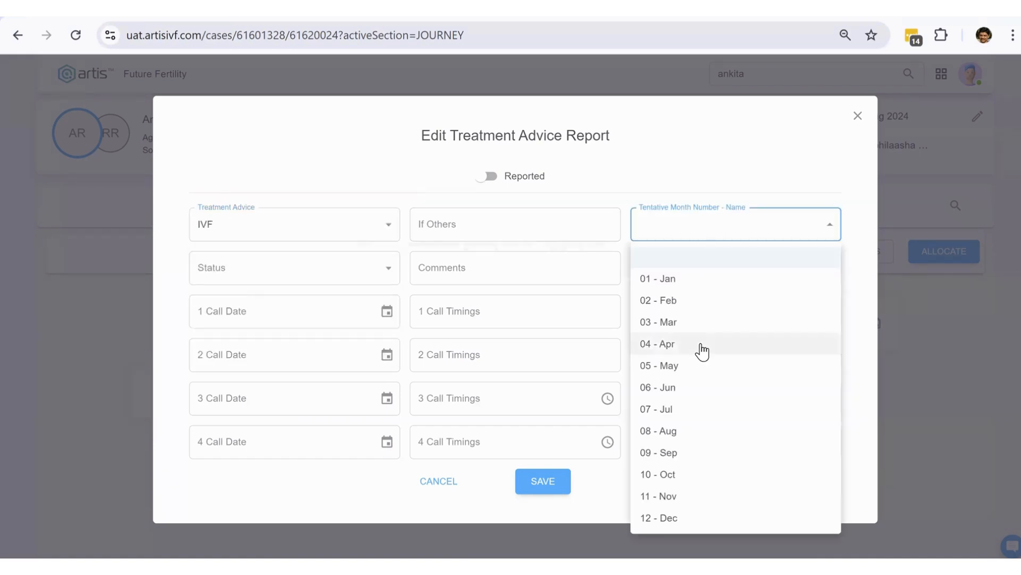
left_click(697, 455)
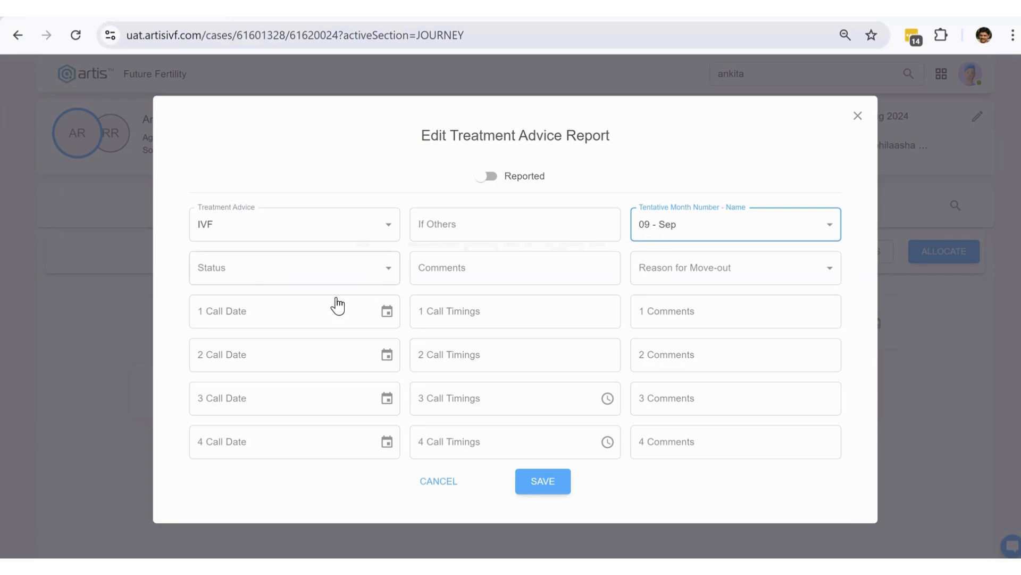
left_click(337, 275)
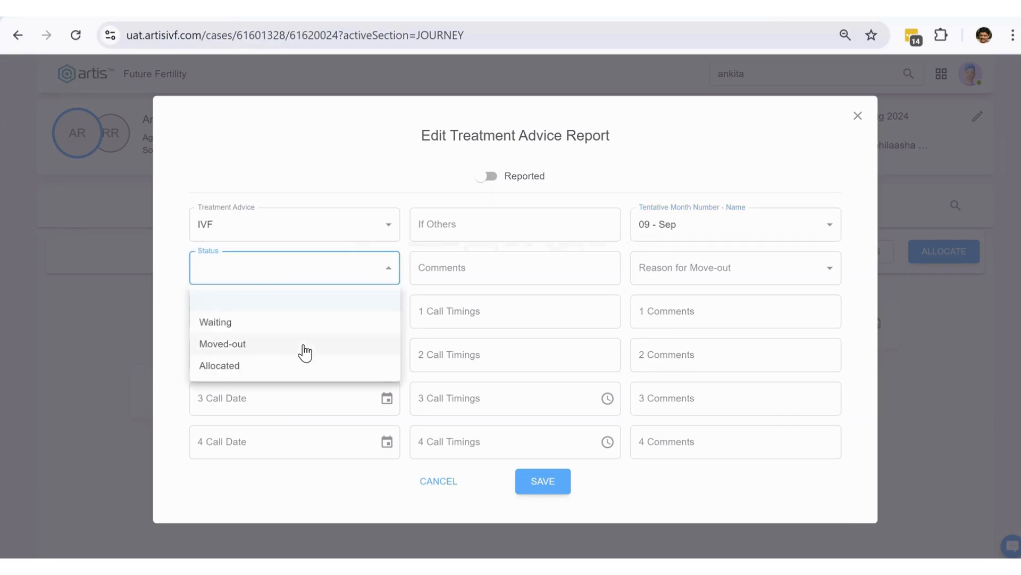
left_click(251, 326)
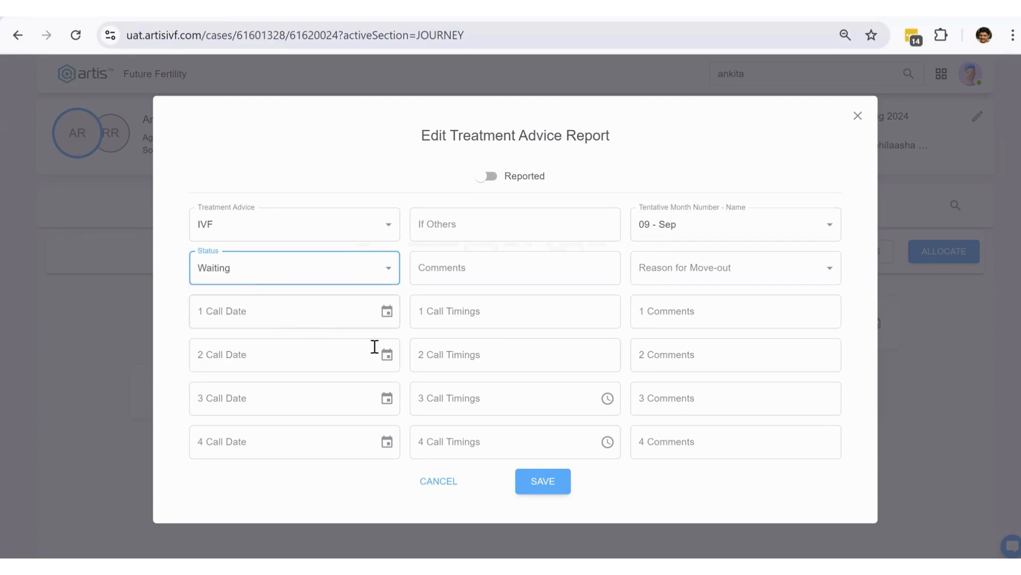
left_click(535, 481)
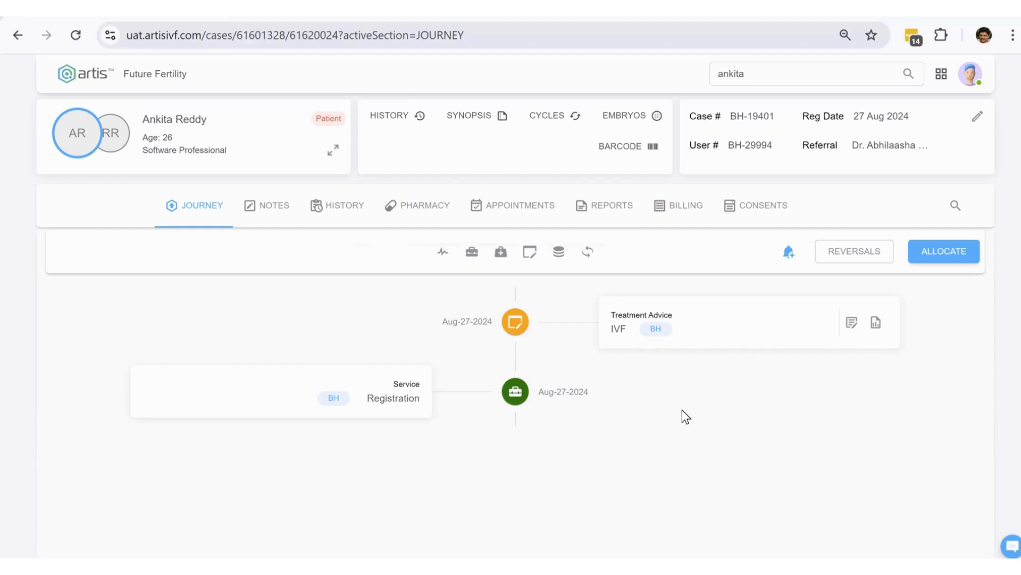
- Reopen the treatment advice report, check status and move-out reasons, and close it unchanged
left_click(853, 326)
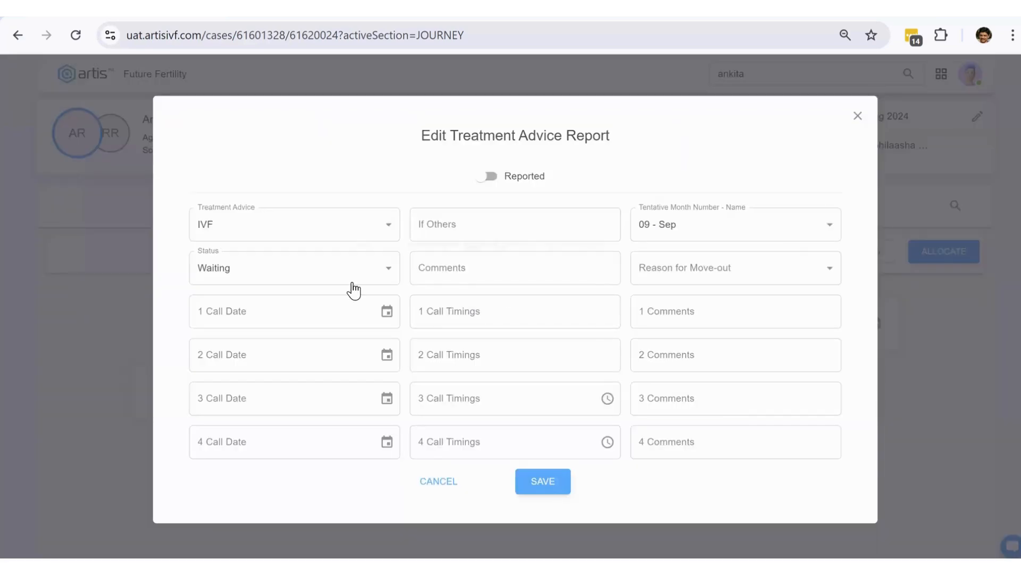
left_click(385, 274)
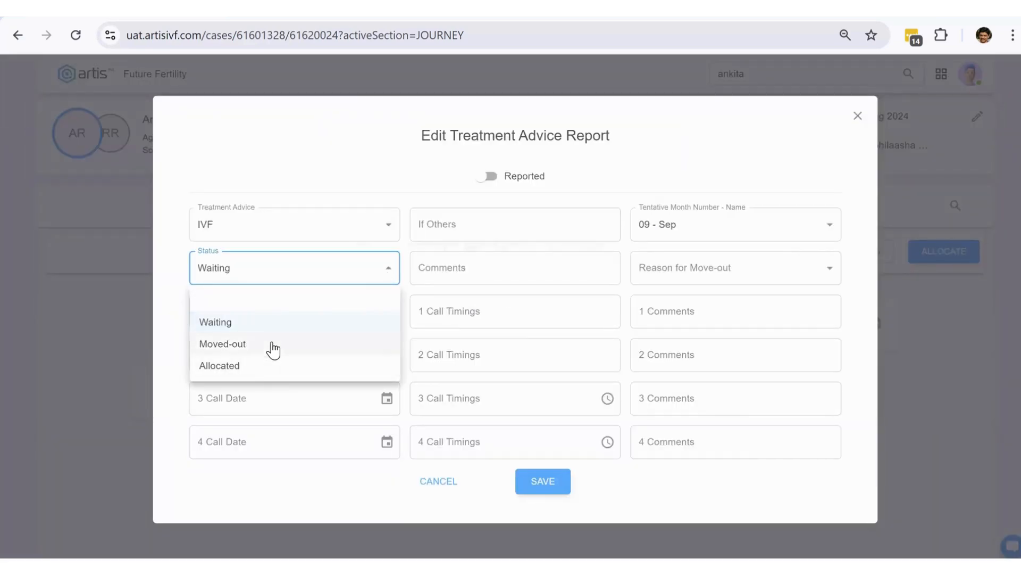
left_click(642, 166)
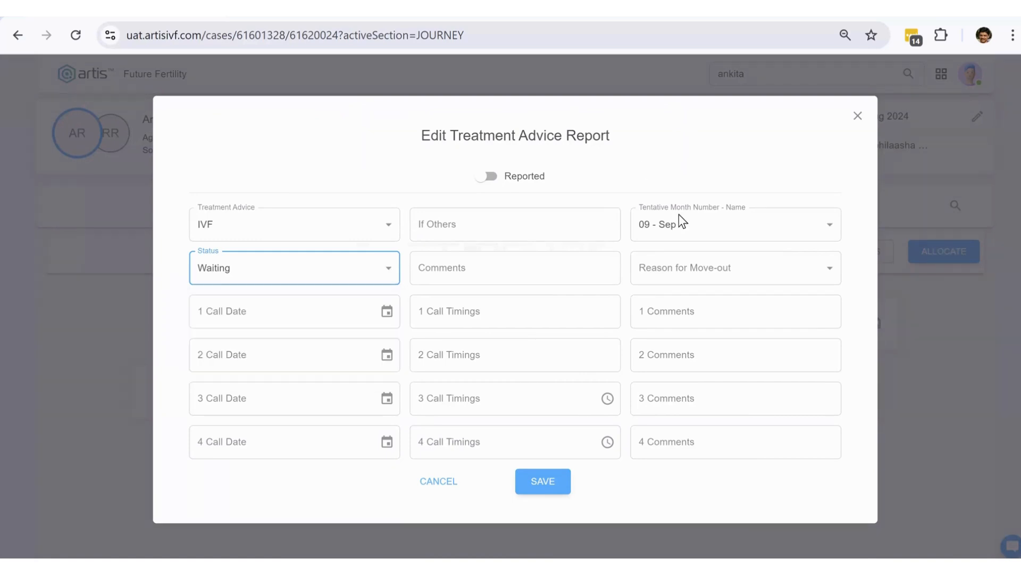
left_click(711, 271)
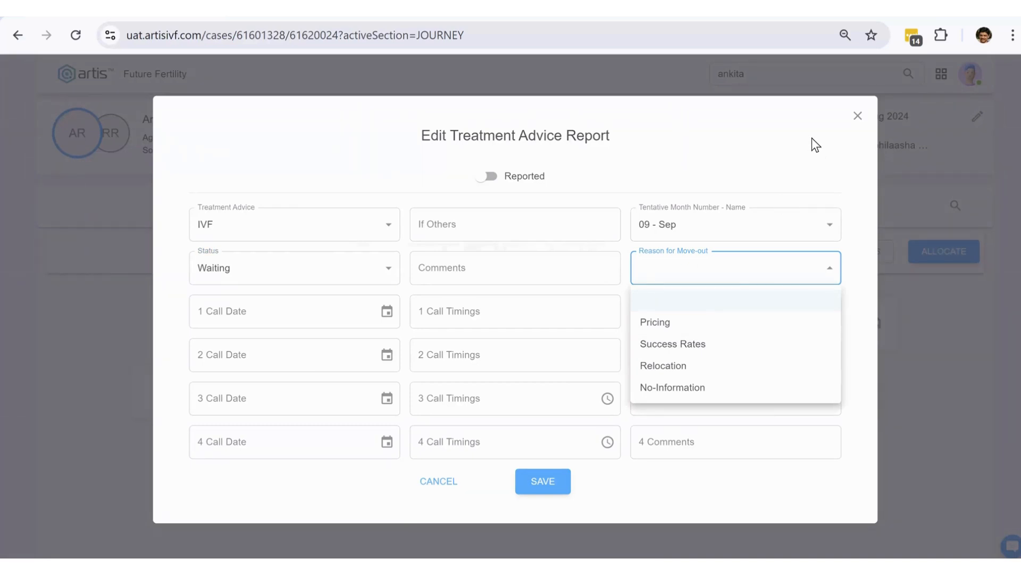
left_click(859, 117)
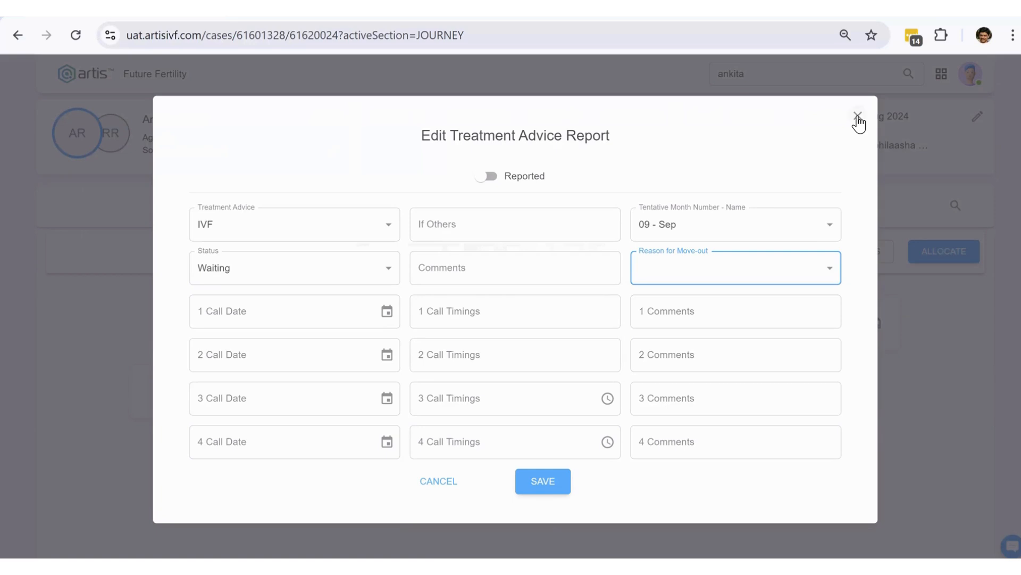
key("Escape")
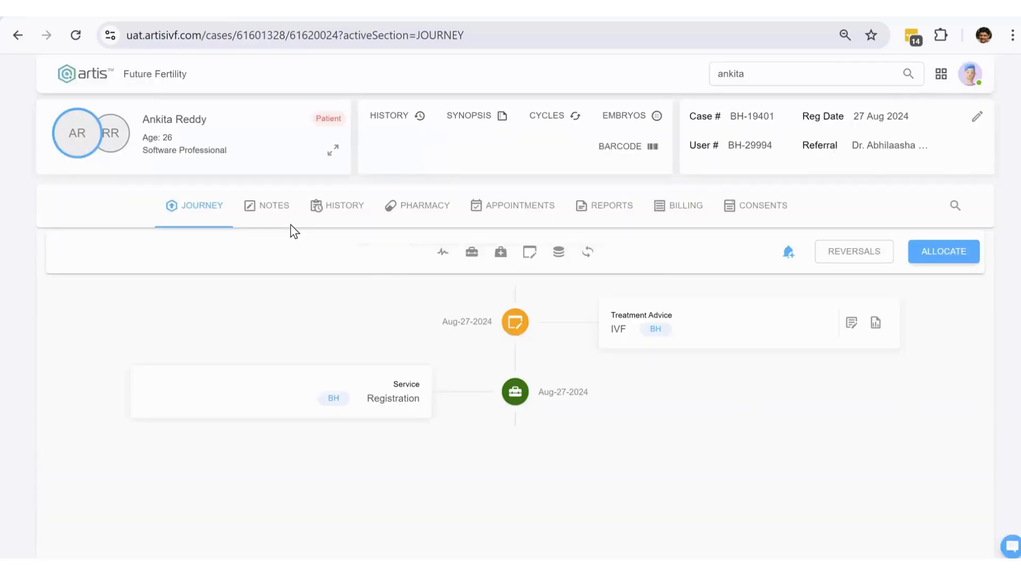
- Review the case notes, then move to the Billing section's estimations for A M H, scanning and GONAL
left_click(273, 207)
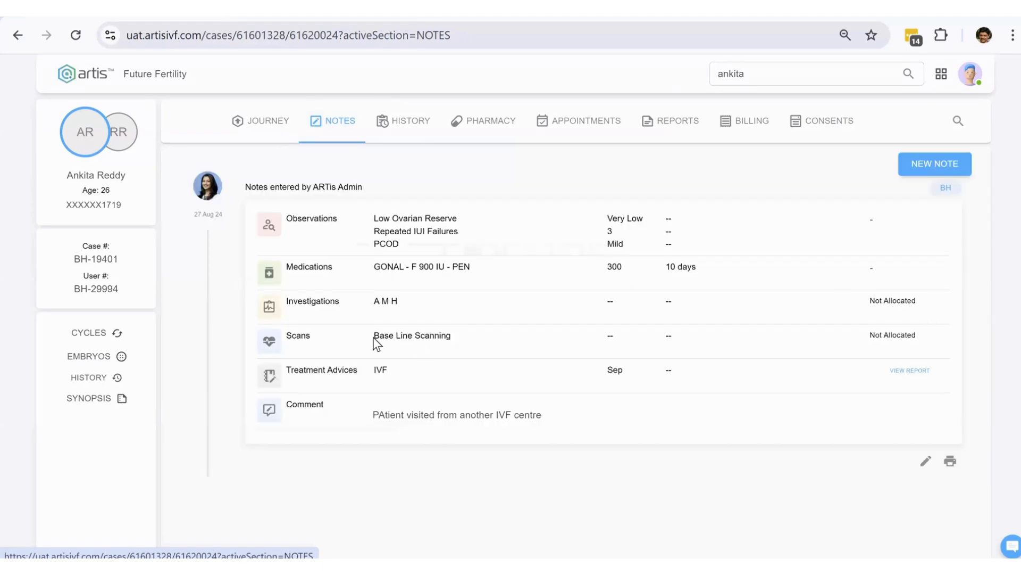
left_click_drag(375, 305, 402, 339)
key("ctrl+Tab")
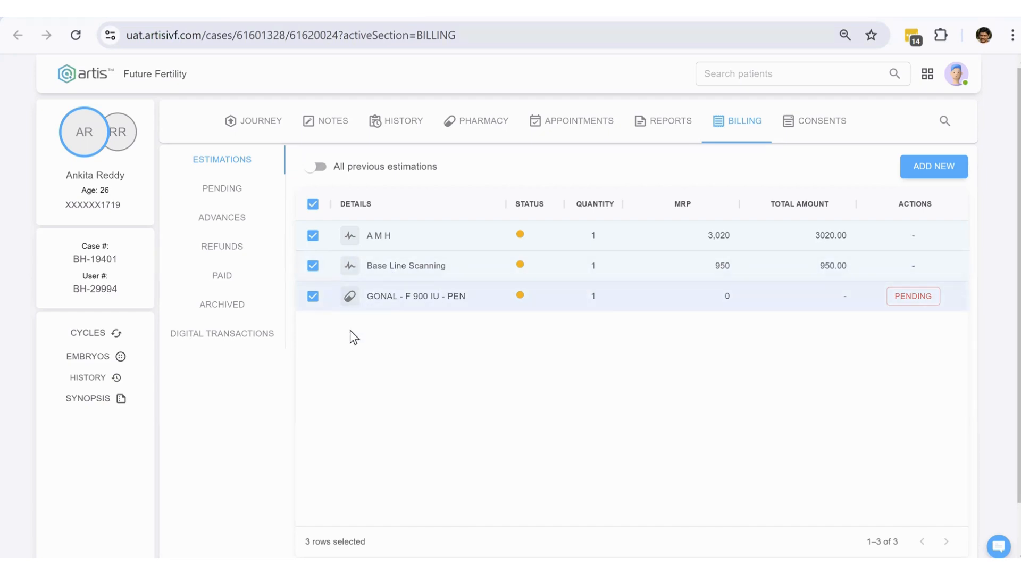
- Confirm the A M H and Base Line Scanning estimations (INR 3,970 selected), excluding GONAL, then view pending bills
left_click(314, 297)
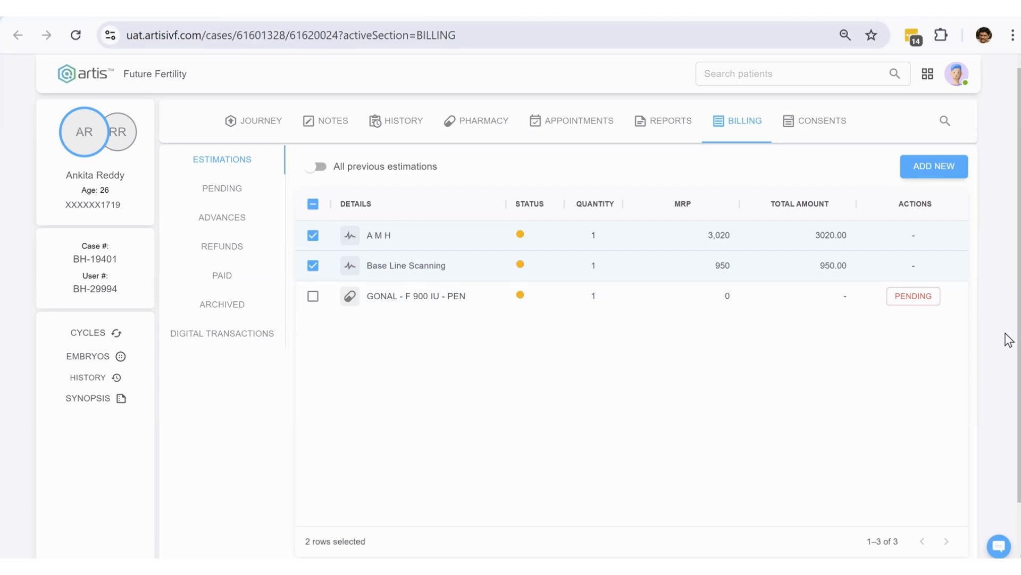
scroll(1006, 367, "down", 2)
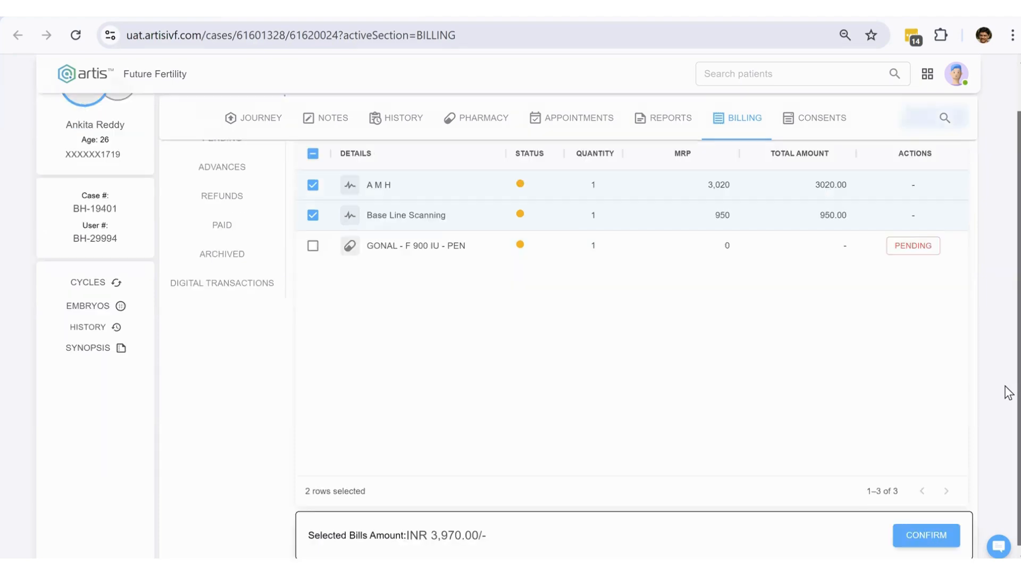
left_click(313, 214)
left_click_drag(484, 532, 424, 532)
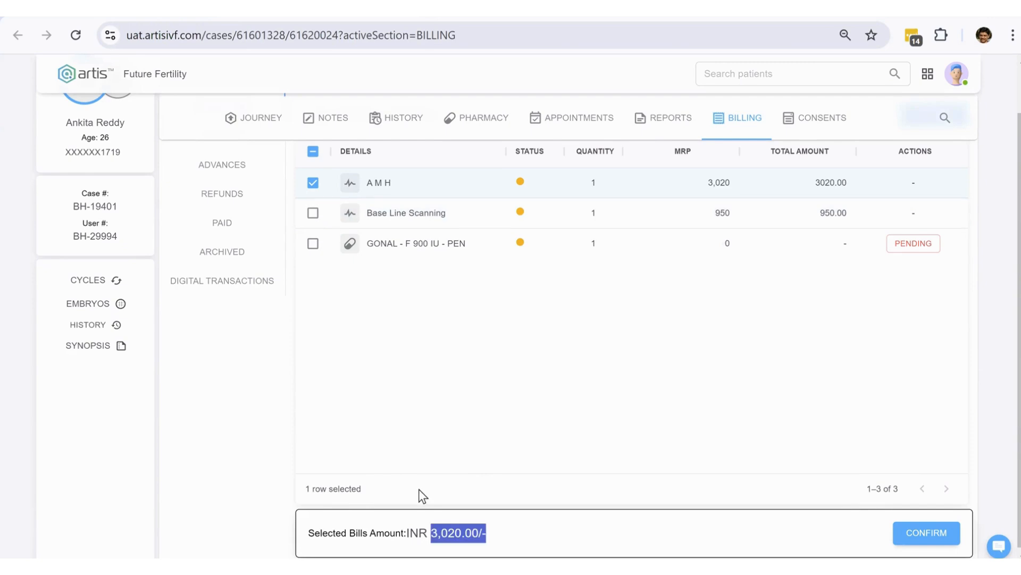
left_click(312, 215)
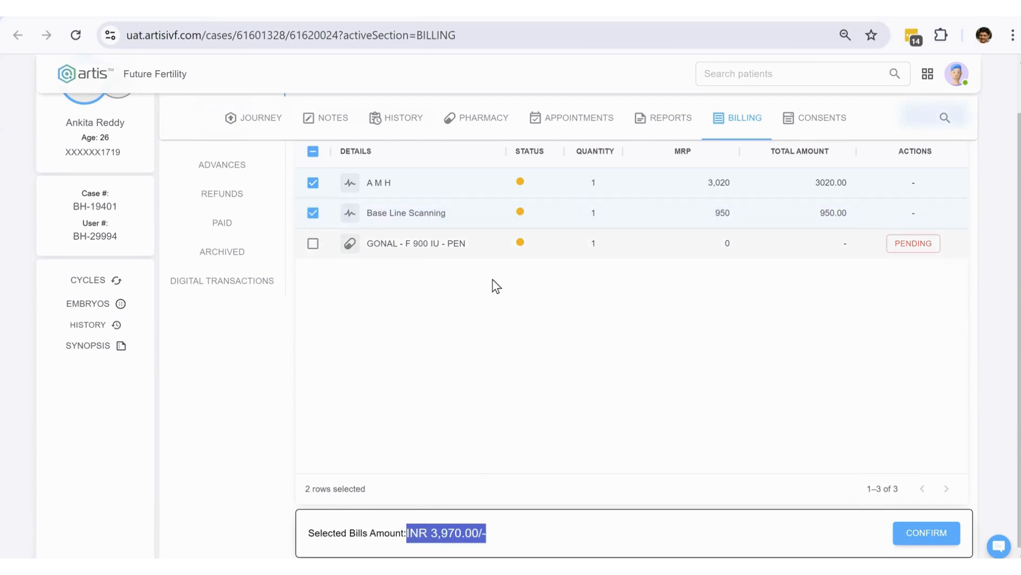
left_click_drag(485, 532, 433, 532)
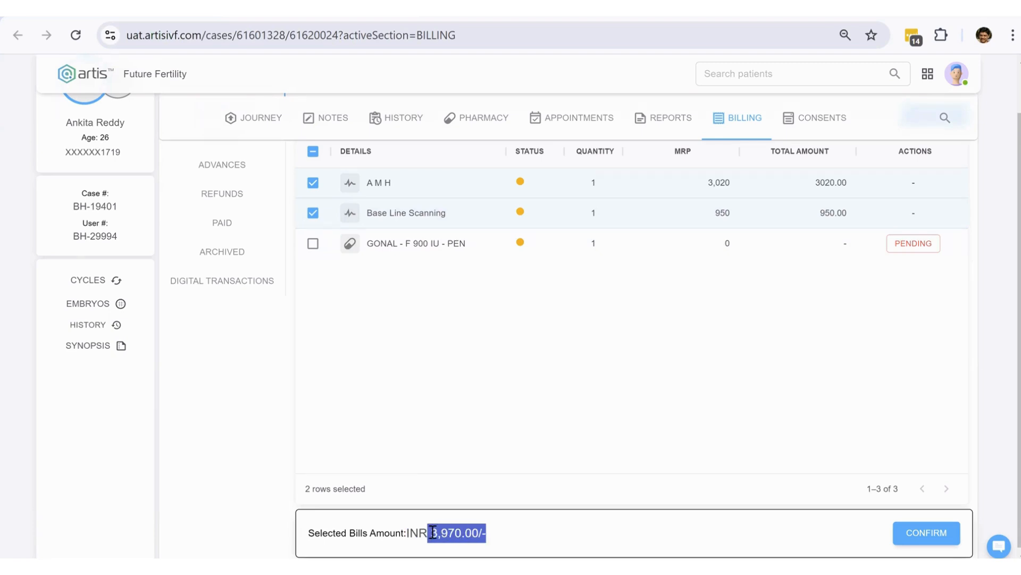
left_click(933, 538)
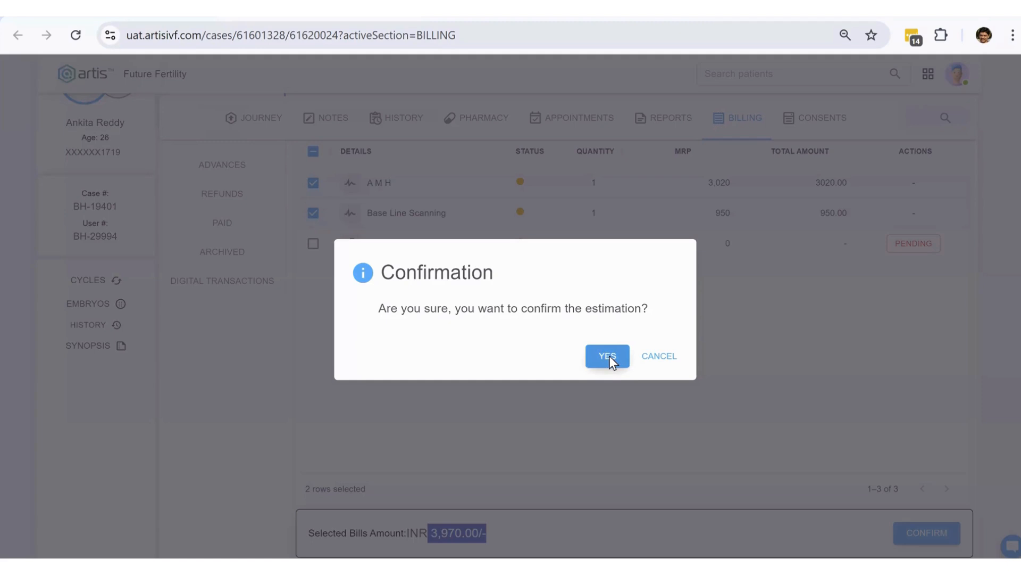
left_click(610, 356)
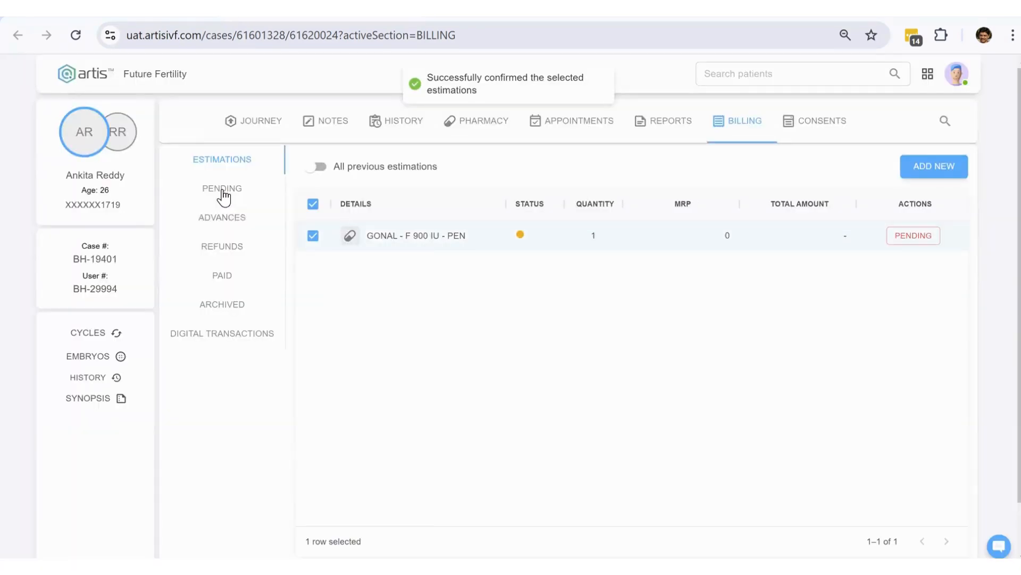
left_click(223, 195)
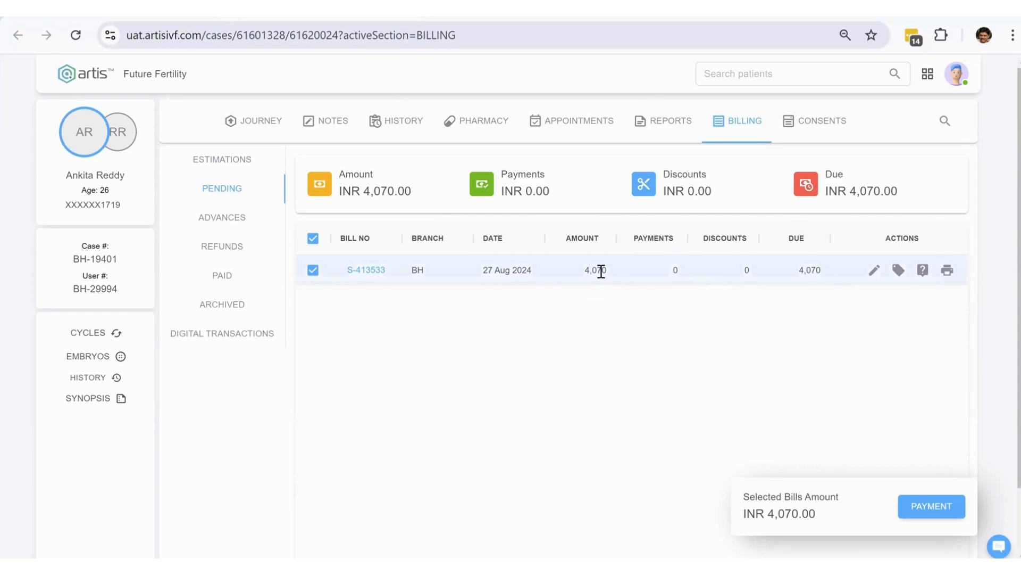
- Return to the Journey timeline and expand the A M H investigation details dated Aug-27-2024
left_click(335, 127)
left_click(262, 124)
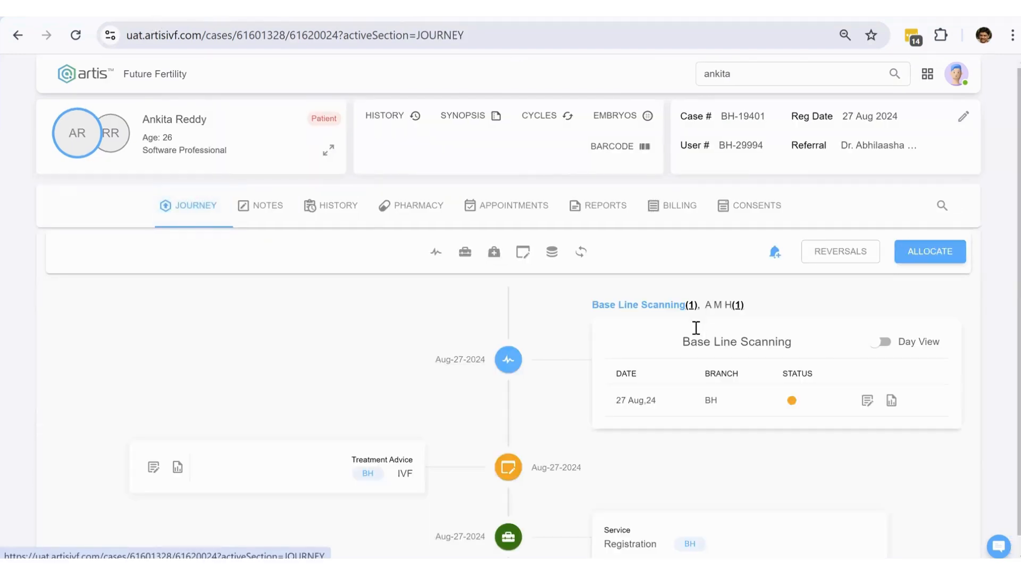
scroll(707, 335, "down", 1)
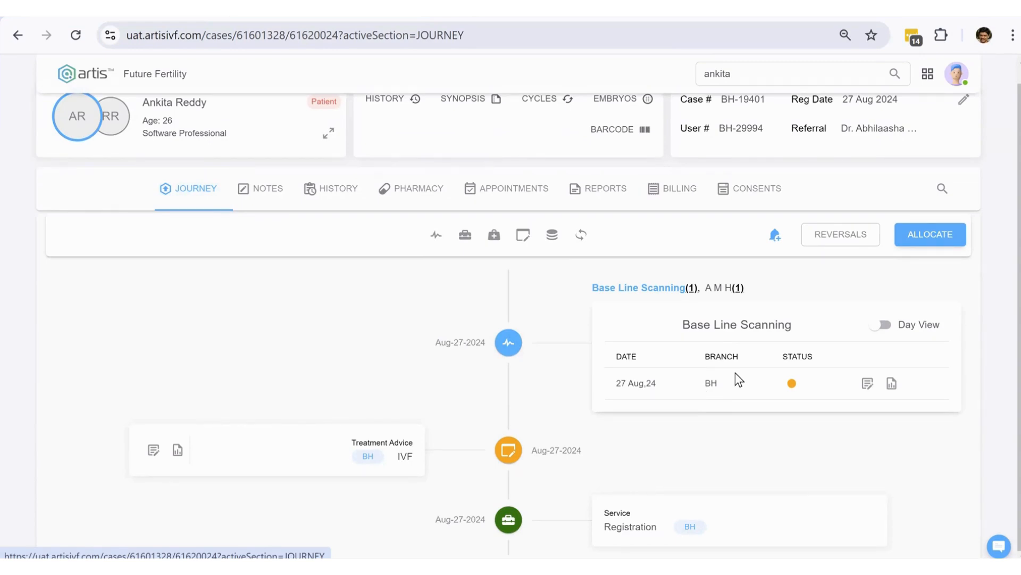
left_click(719, 289)
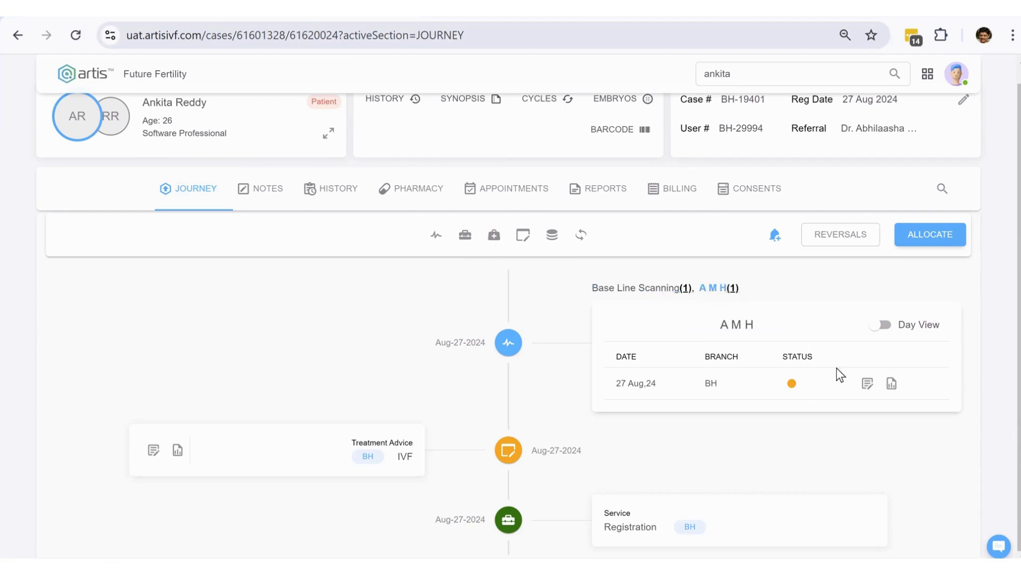
- Mark the AMH report as reported on 27-08-2024 with result 12.23 and save
left_click(867, 383)
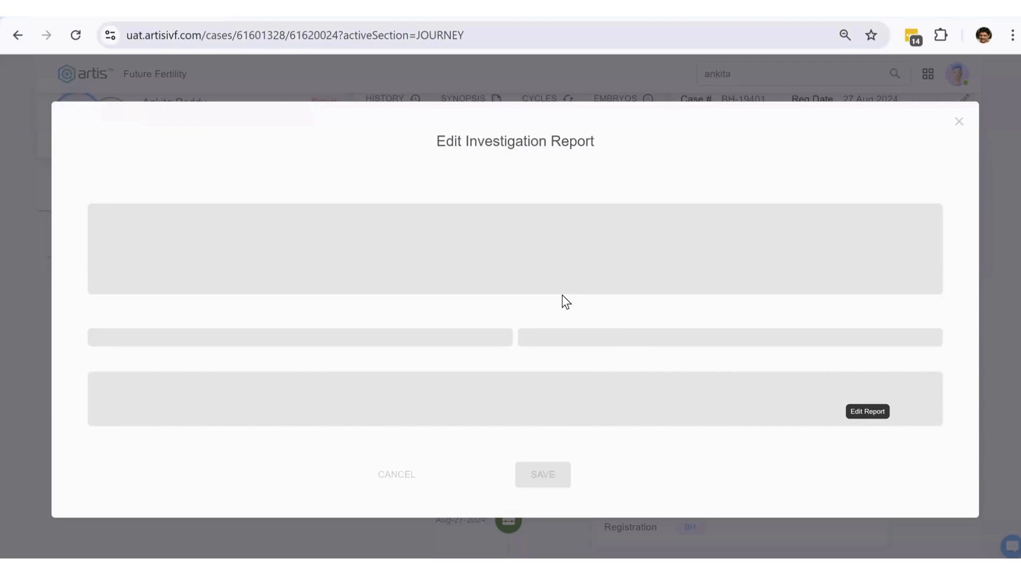
left_click(502, 193)
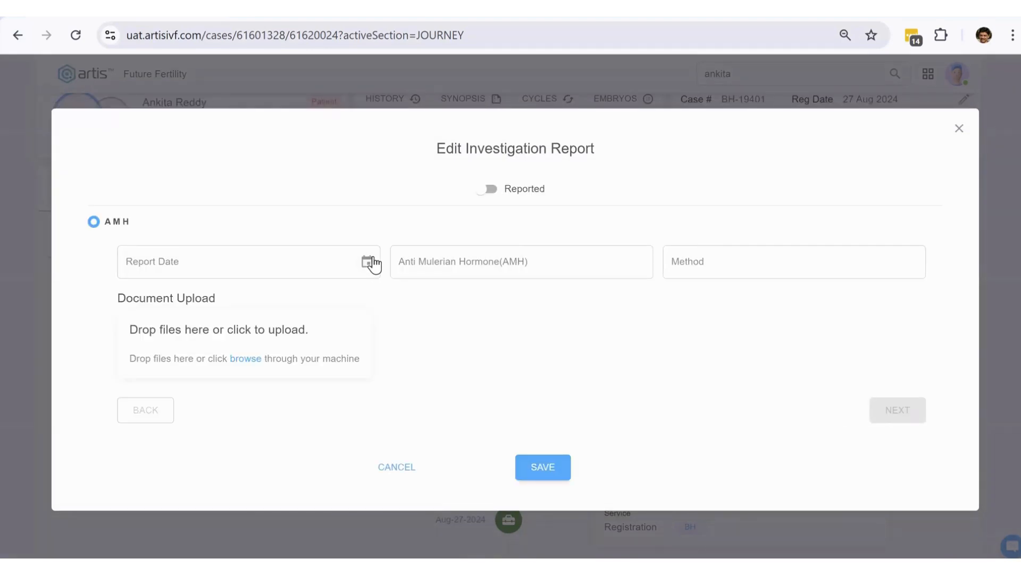
left_click(366, 263)
left_click(209, 438)
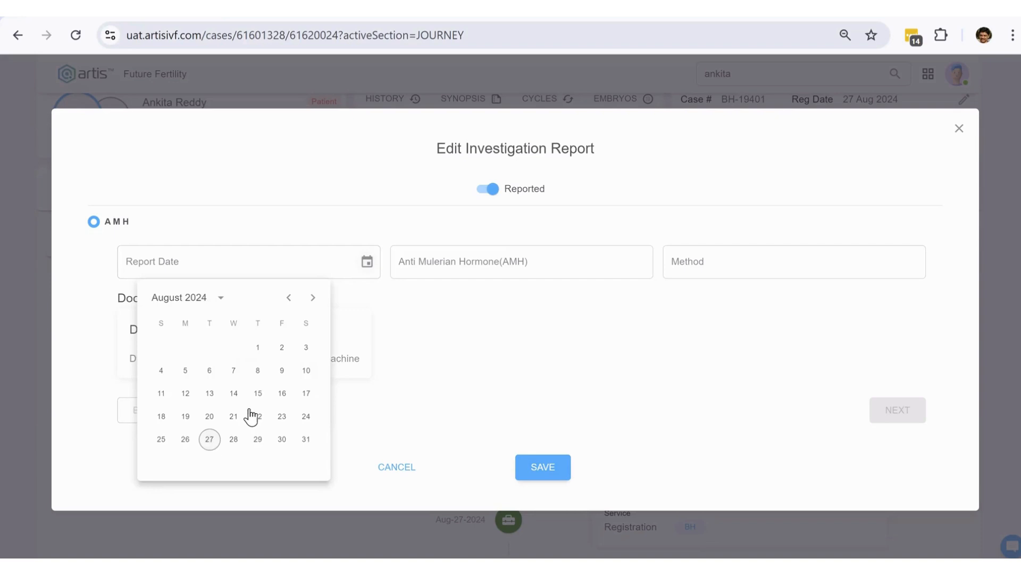
left_click(435, 260)
type("12.23")
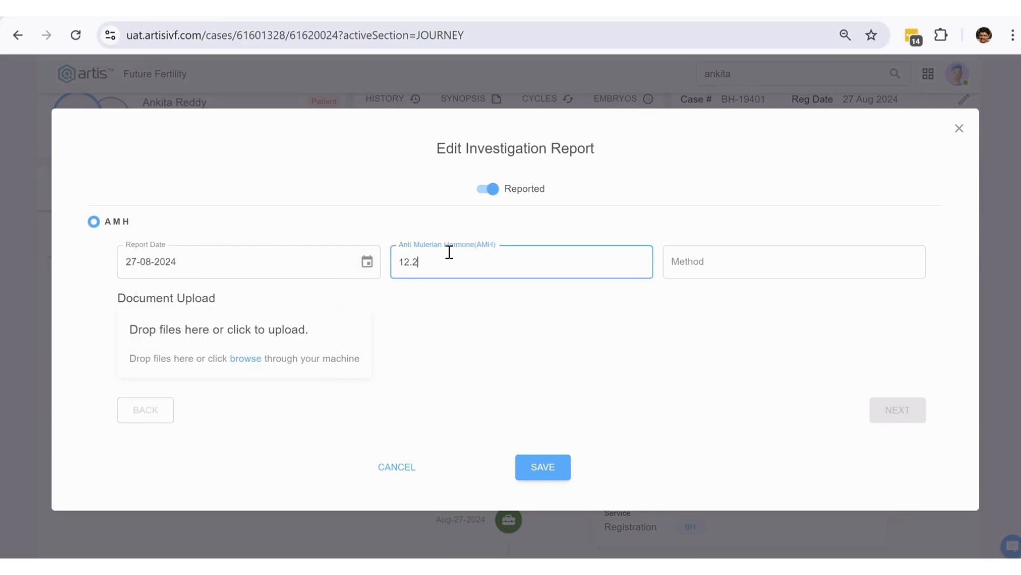
left_click(544, 467)
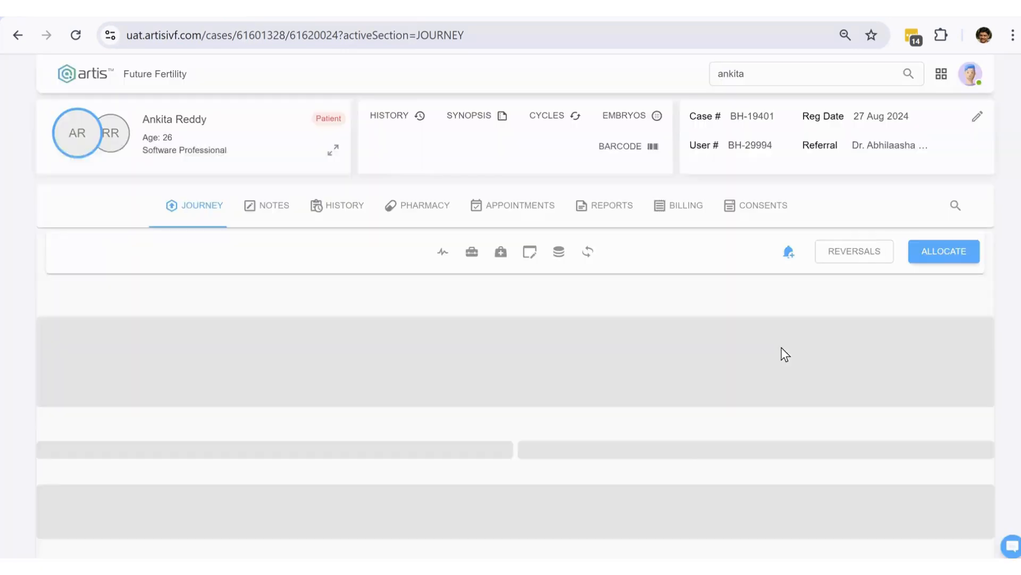
- Check the A M H entry now shows the recorded result 12.23
left_click(719, 307)
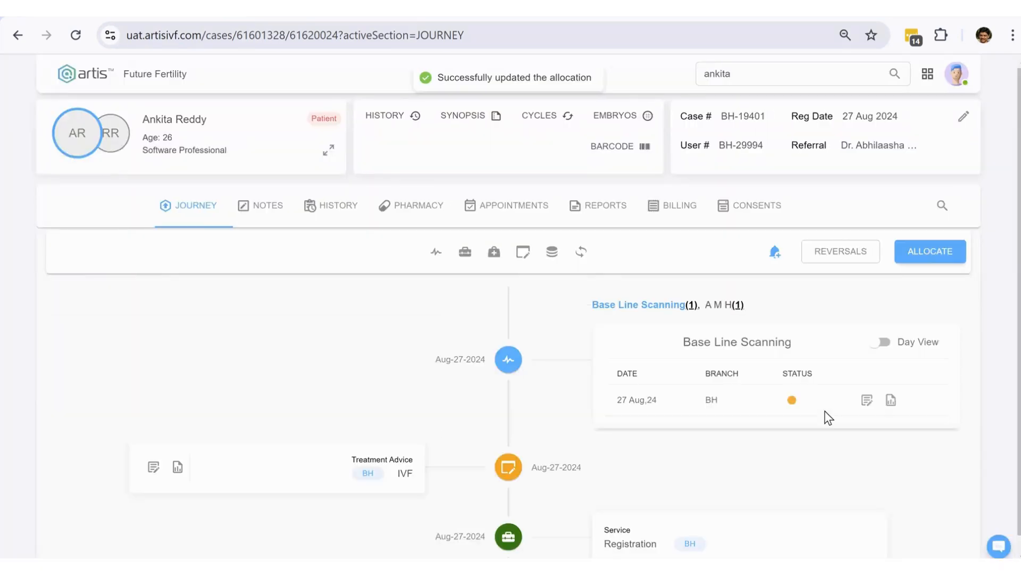
double_click(770, 401)
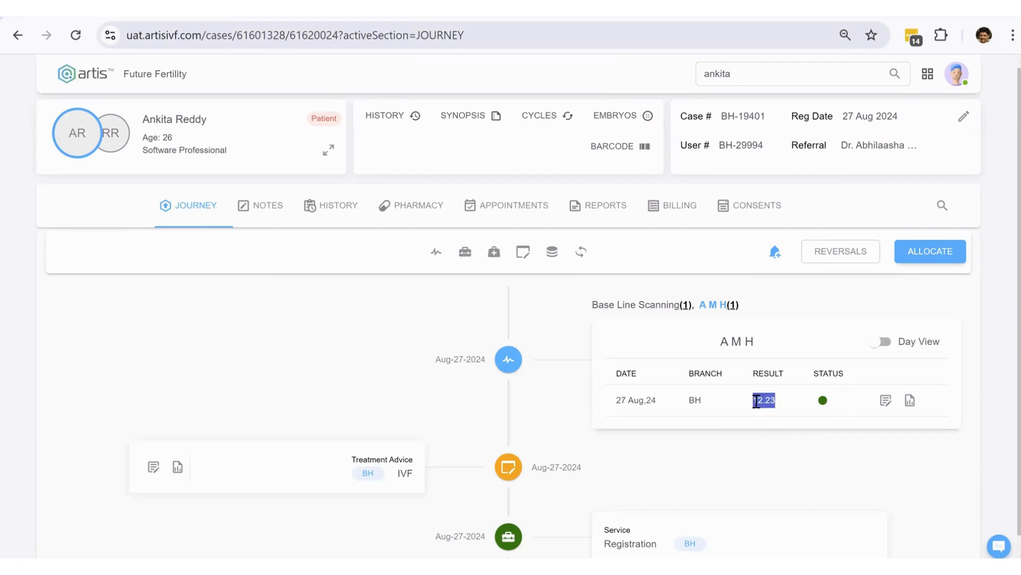
left_click(819, 422)
left_click_drag(777, 403, 747, 400)
- Open the case notes and highlight the GONAL - F 900 IU - PEN medication and AMH value 12.23
left_click(266, 210)
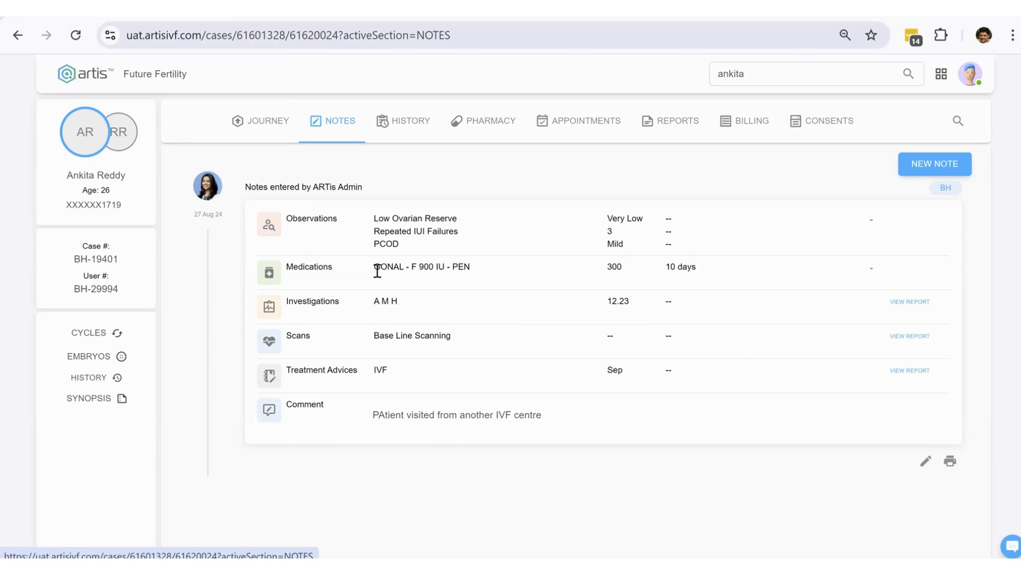
left_click_drag(377, 272, 468, 270)
left_click(910, 270)
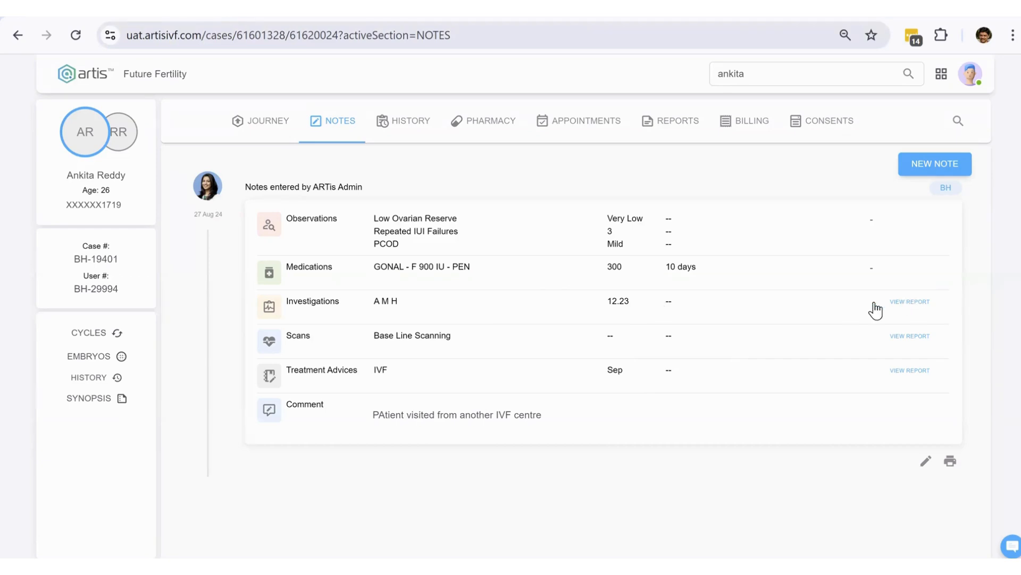
double_click(606, 301)
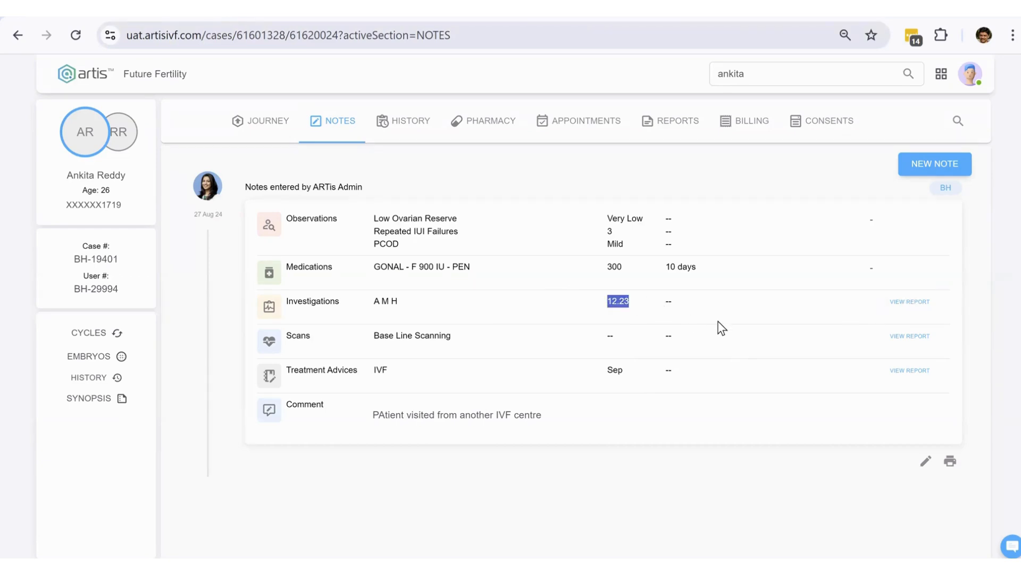
left_click(644, 309)
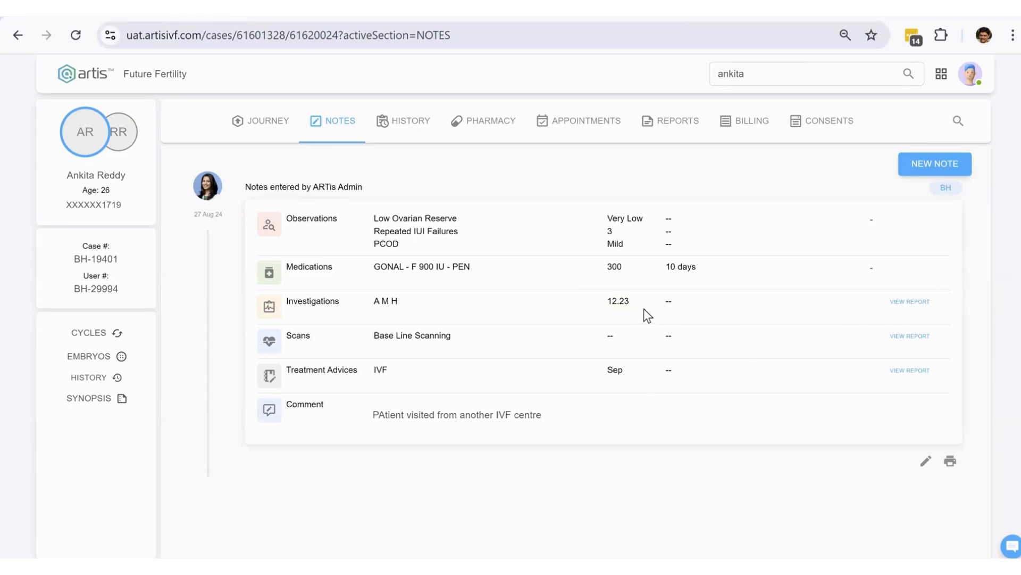
- Review and close the AMH investigation report, then highlight the notes from Observations to scans
left_click(913, 301)
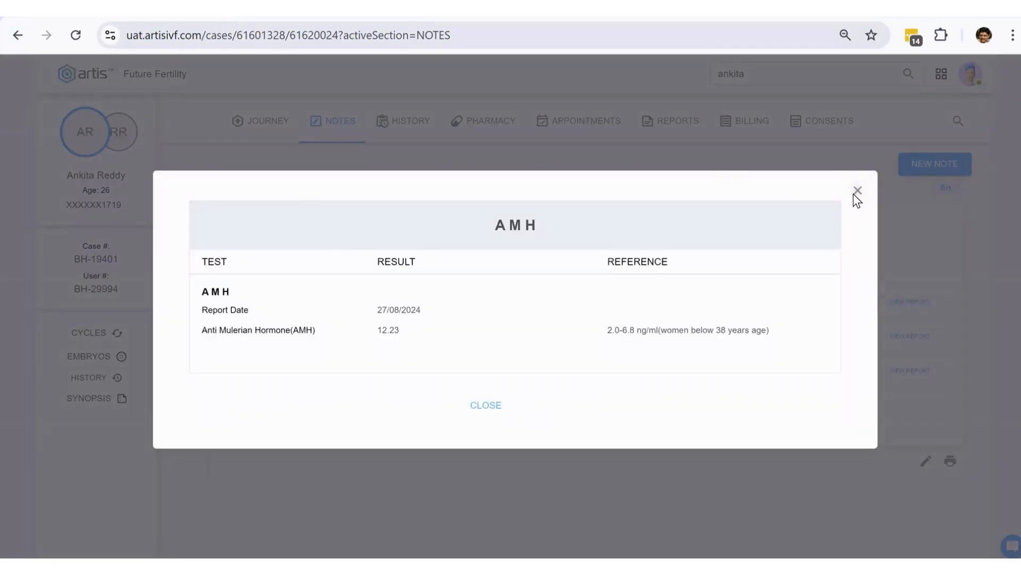
left_click(856, 191)
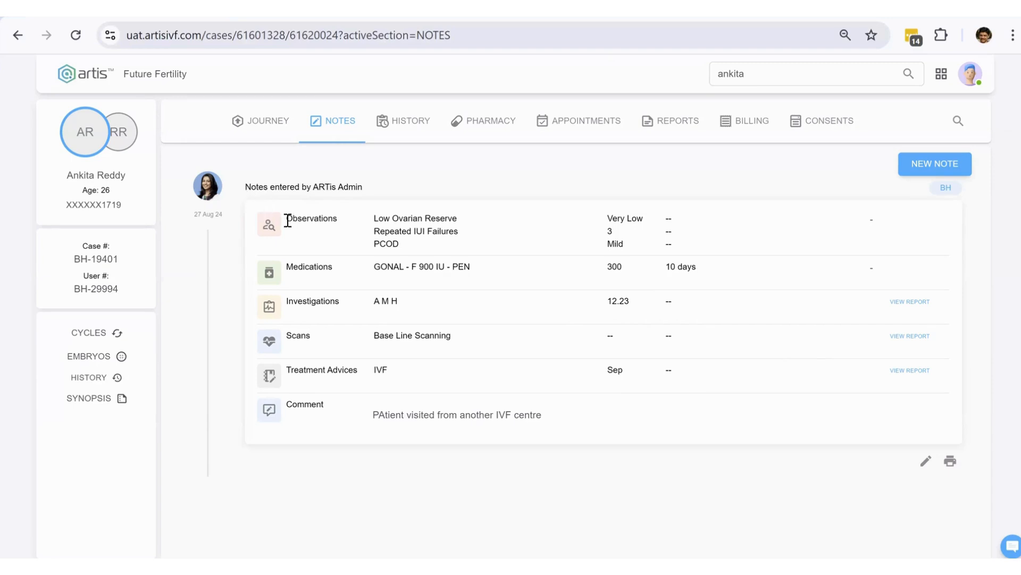
left_click_drag(294, 232, 485, 339)
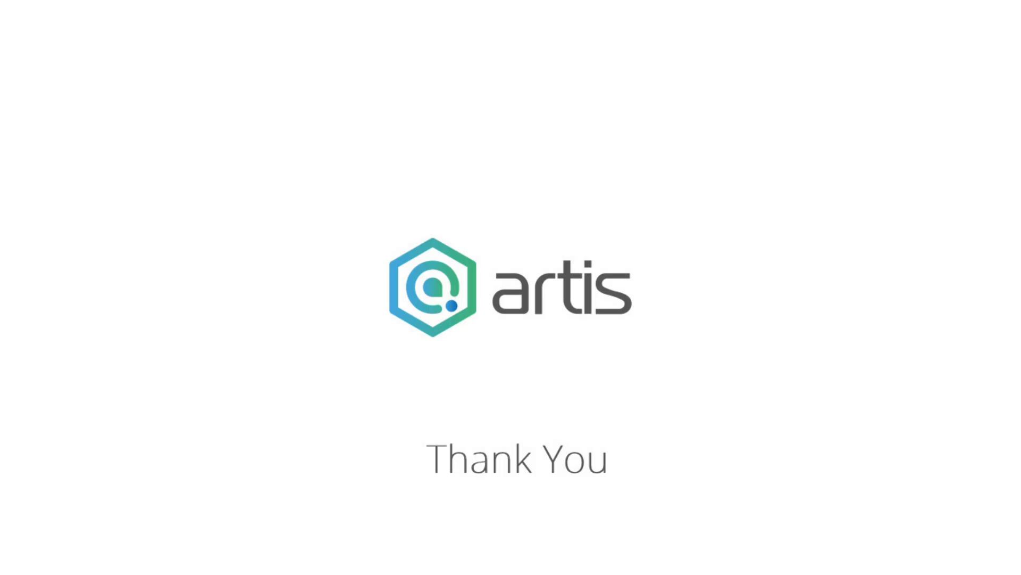